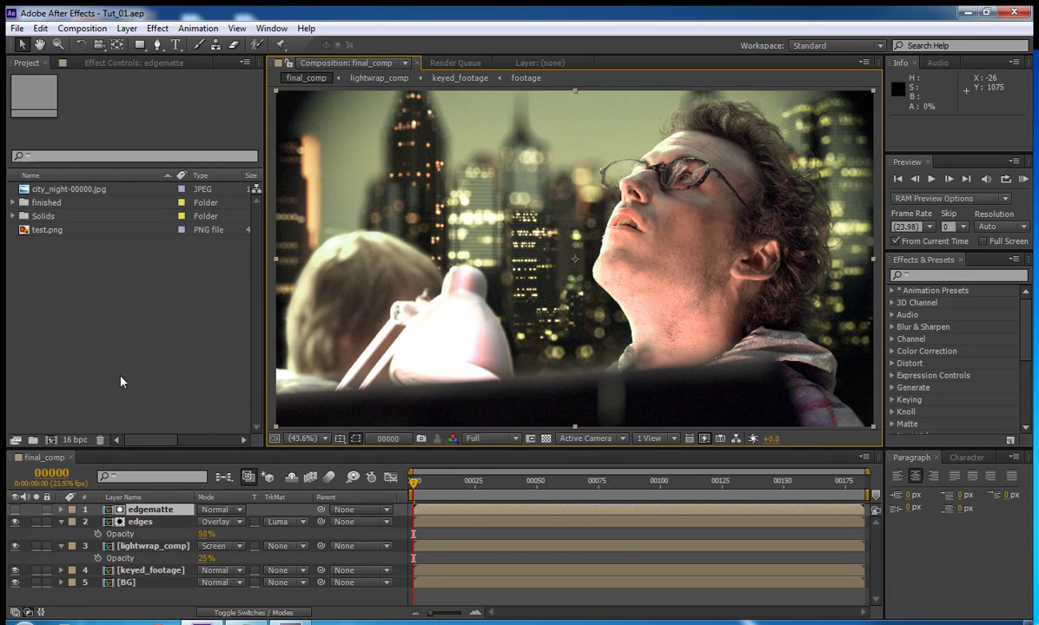
# Step: Create a composition from test.png and rename it to 'footage'
pyautogui.click(46, 234)
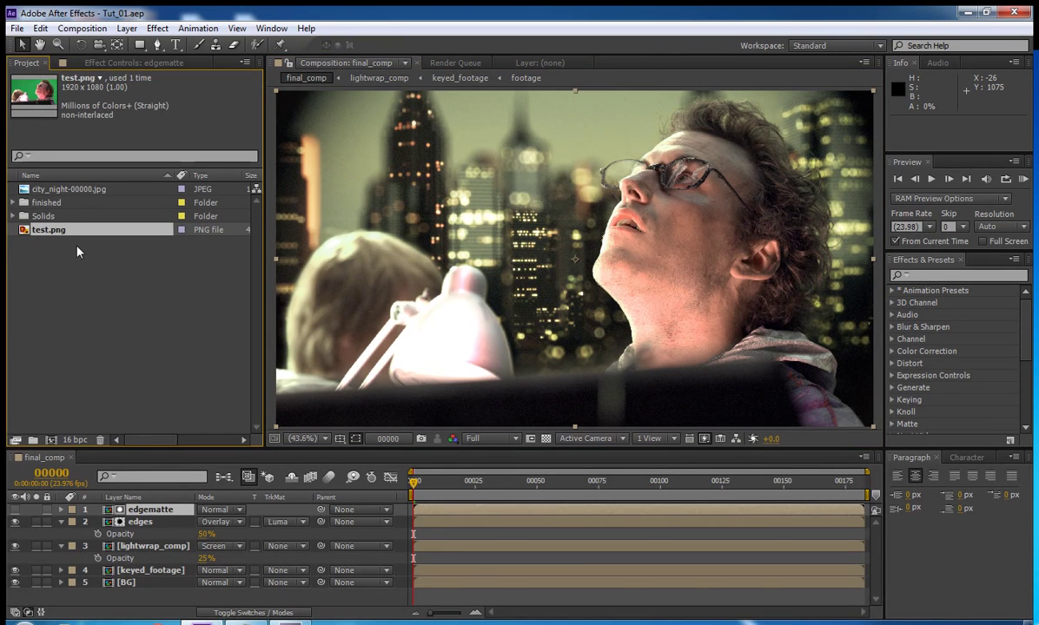
pyautogui.click(51, 442)
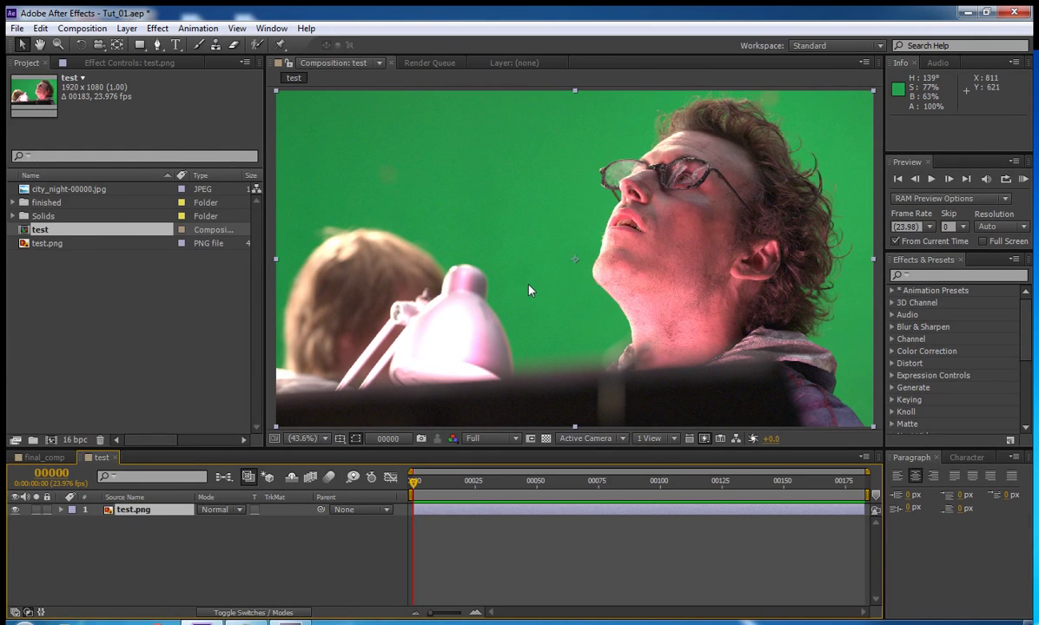
pyautogui.hotkey('ctrl', 'k')
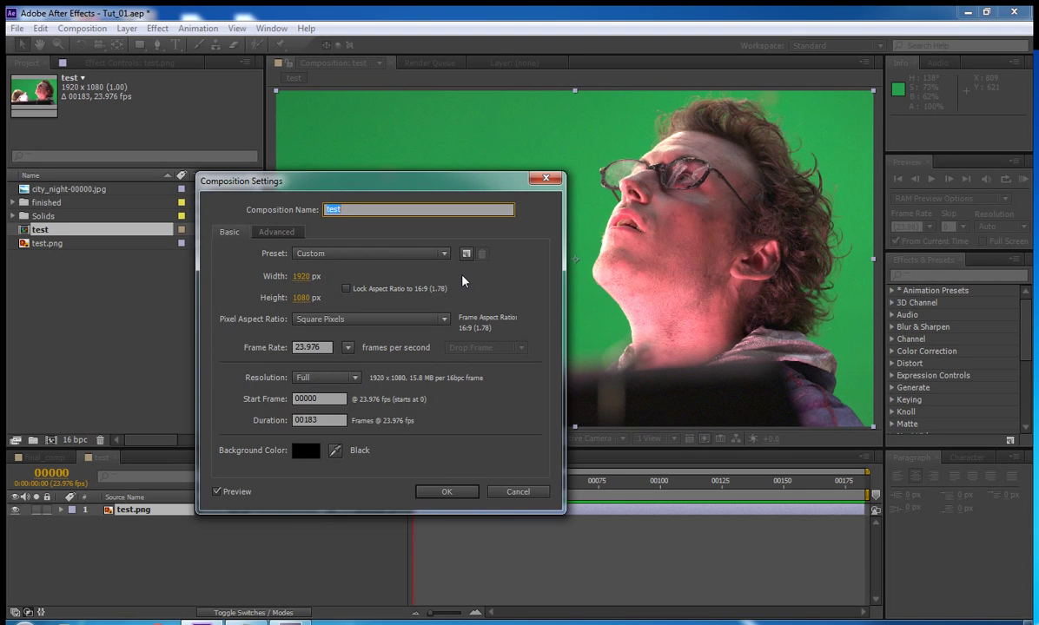
pyautogui.write('footage')
pyautogui.press('Return')
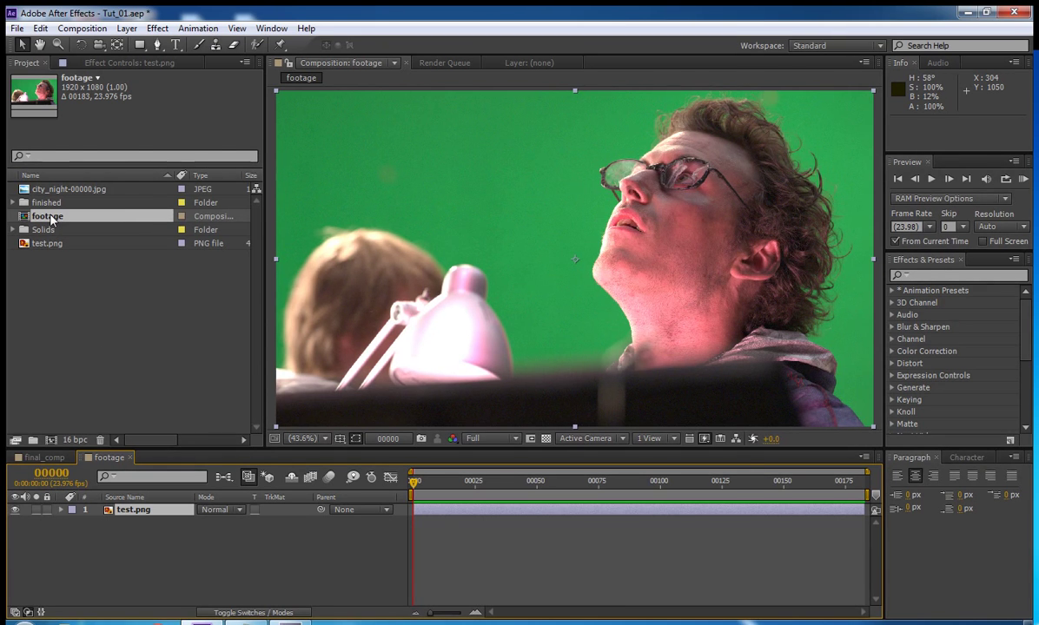
# Step: Nest the footage comp in a new comp named 'final' and duplicate its footage layer
pyautogui.moveTo(50, 220); pyautogui.dragTo(52, 443)
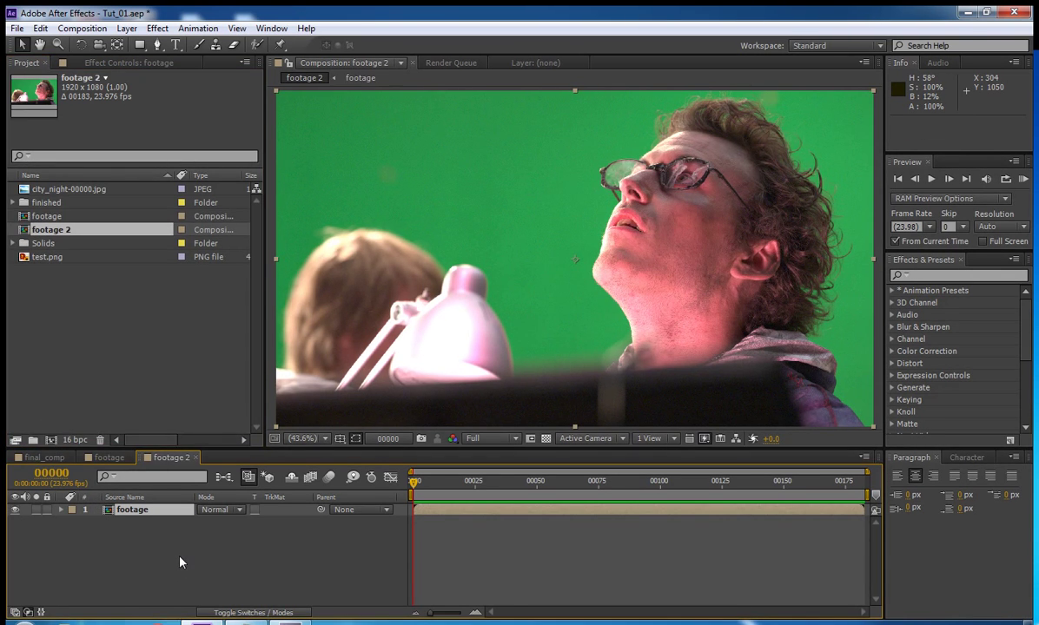
pyautogui.hotkey('ctrl', 'k')
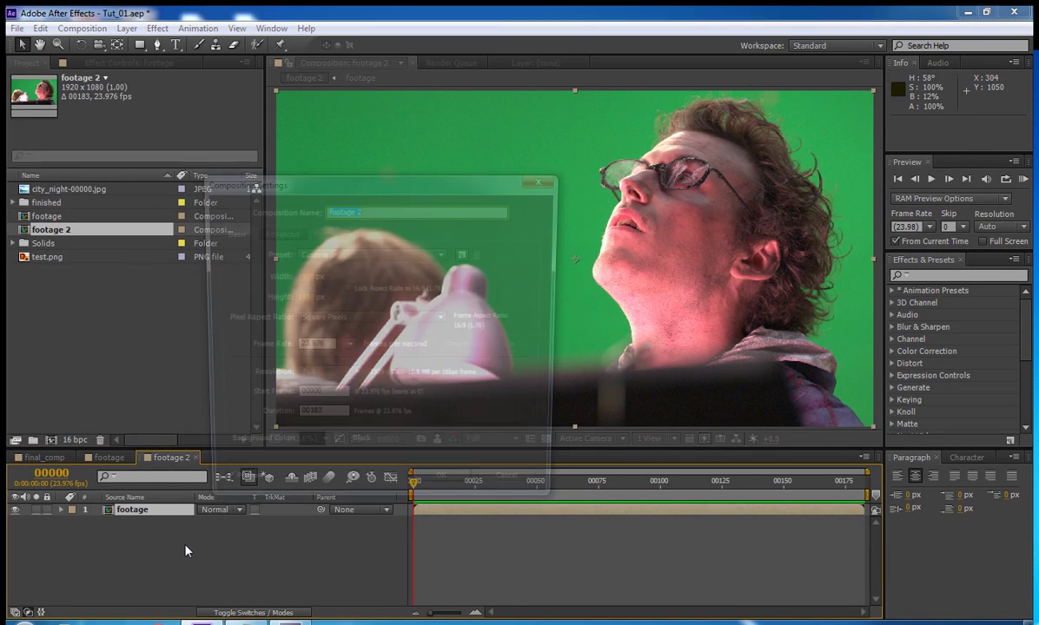
pyautogui.write('final')
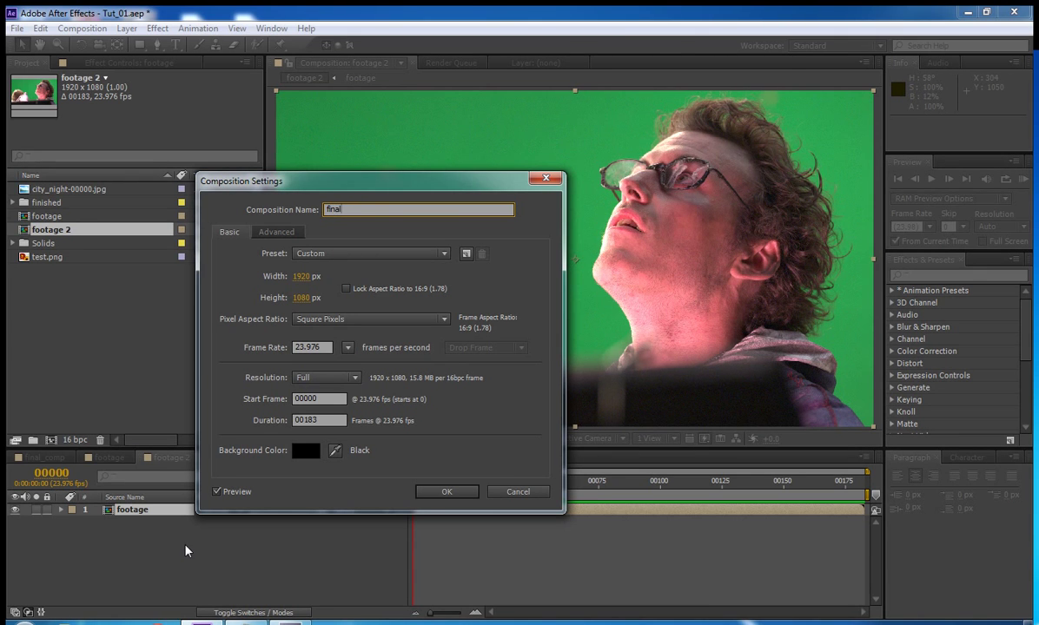
pyautogui.press('Return')
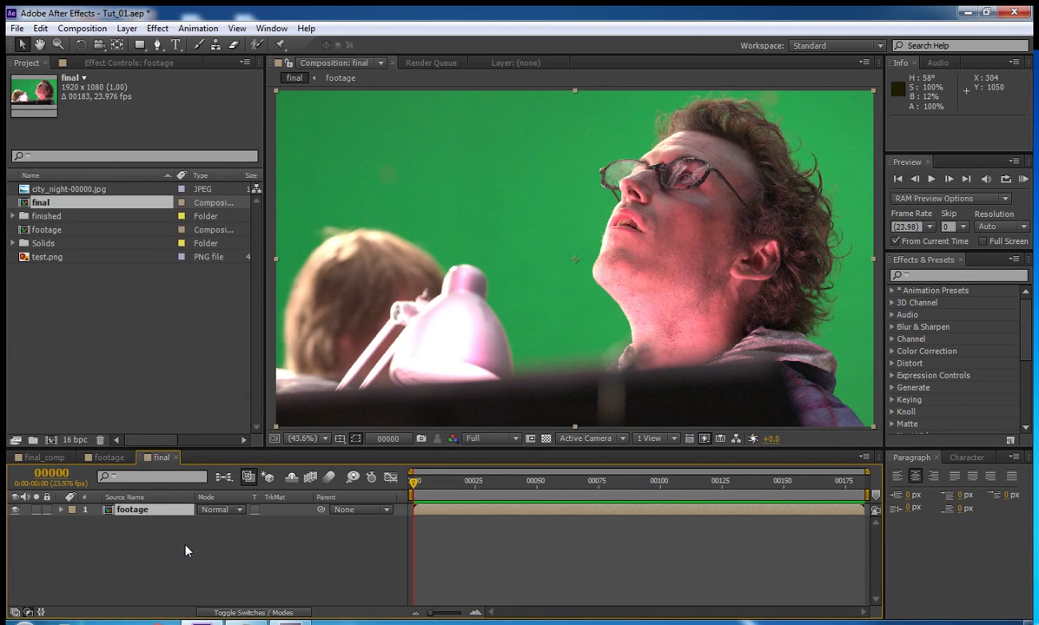
pyautogui.click(135, 514)
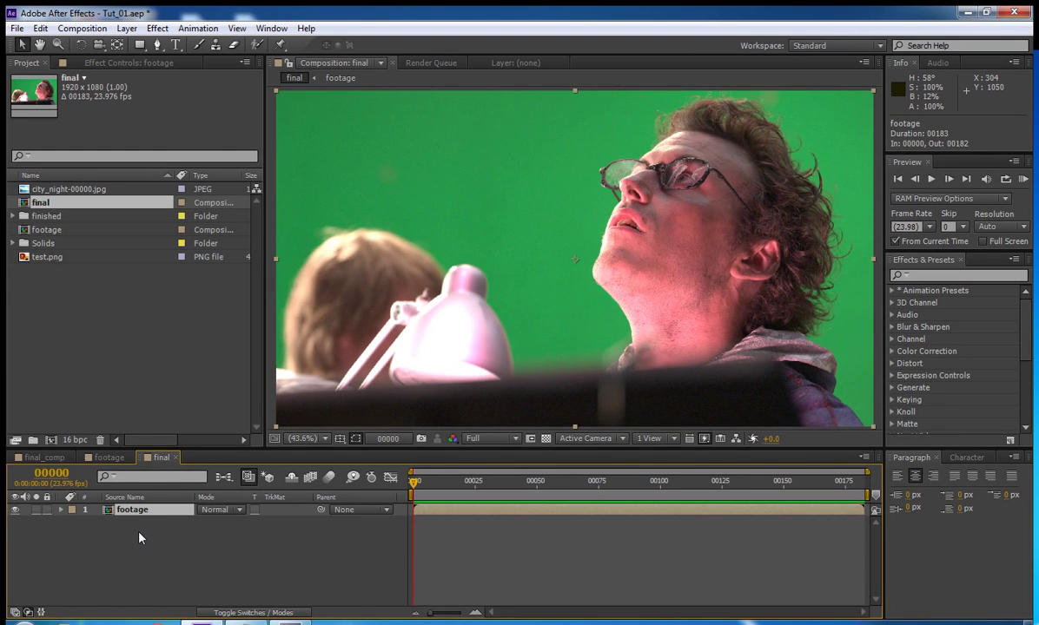
pyautogui.hotkey('ctrl', 'd')
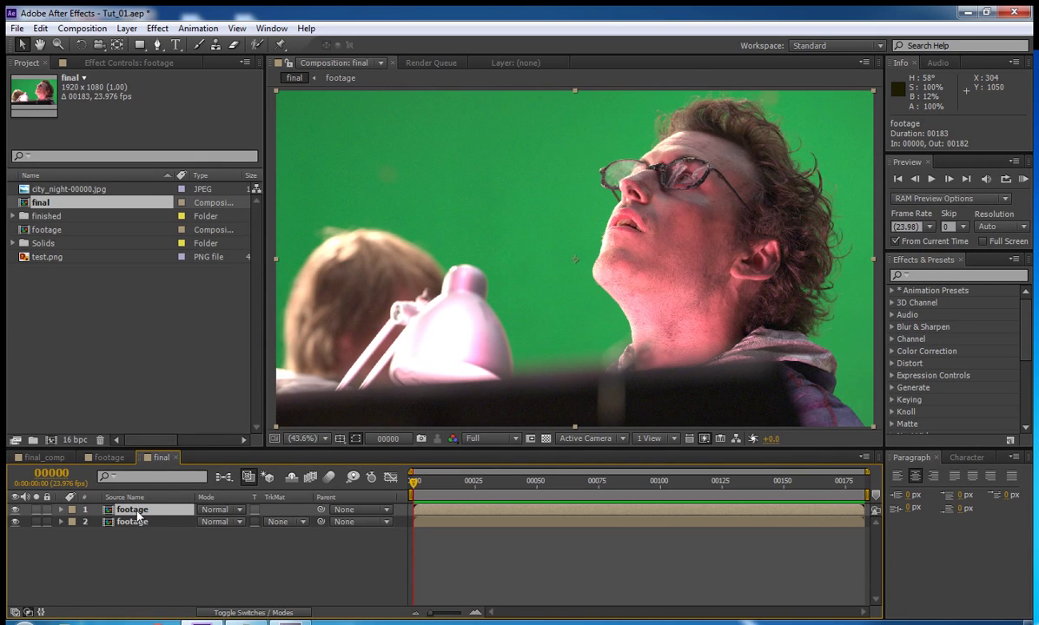
# Step: Apply Neat Video Reduce Noise to the footage layer
pyautogui.click(157, 27)
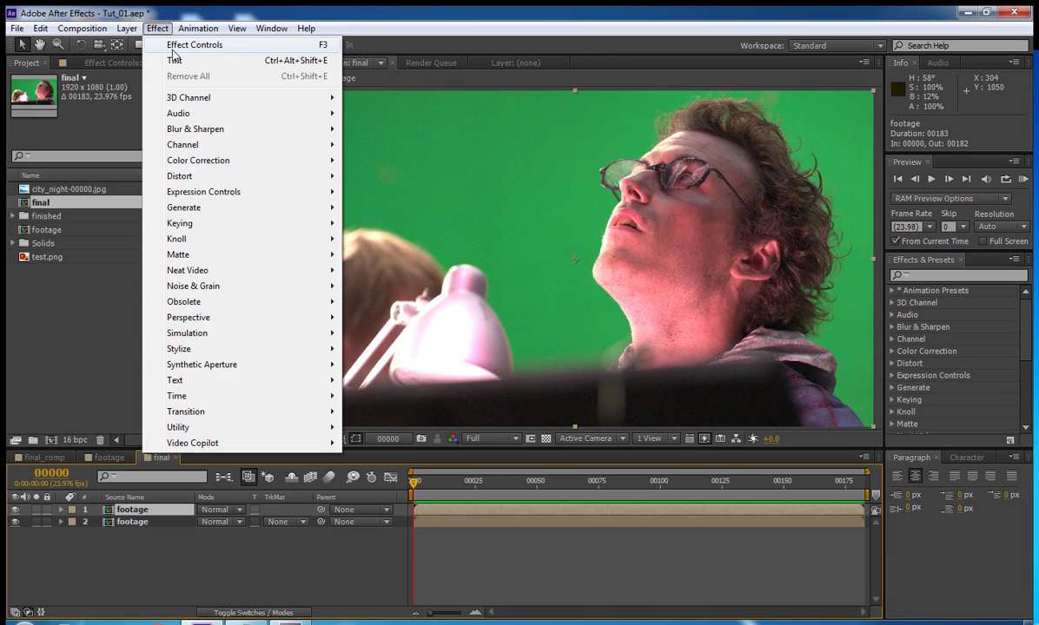
pyautogui.moveTo(259, 293)
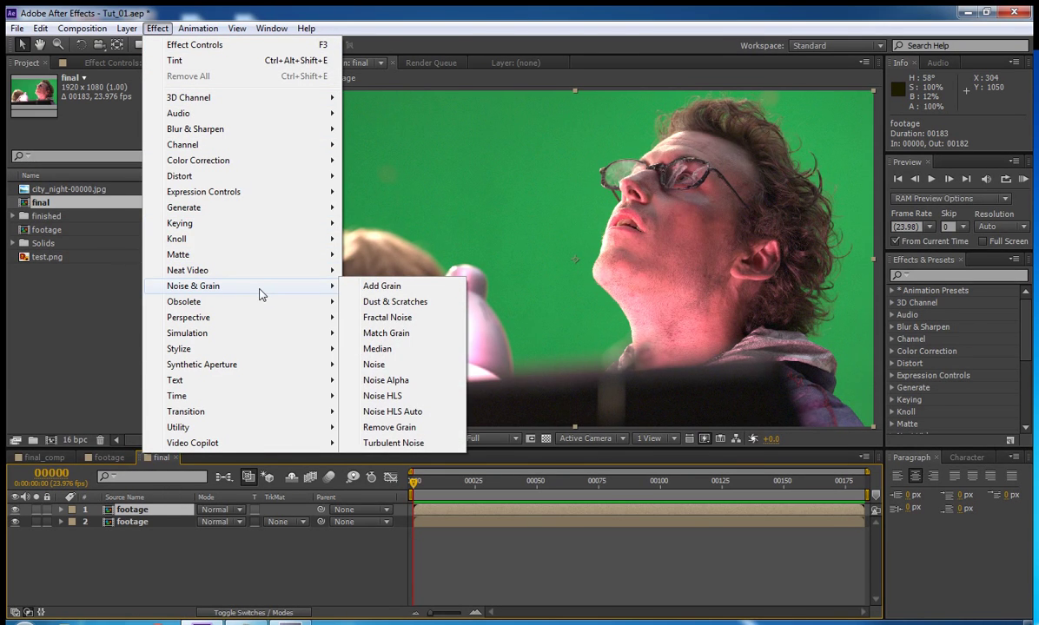
pyautogui.moveTo(224, 272)
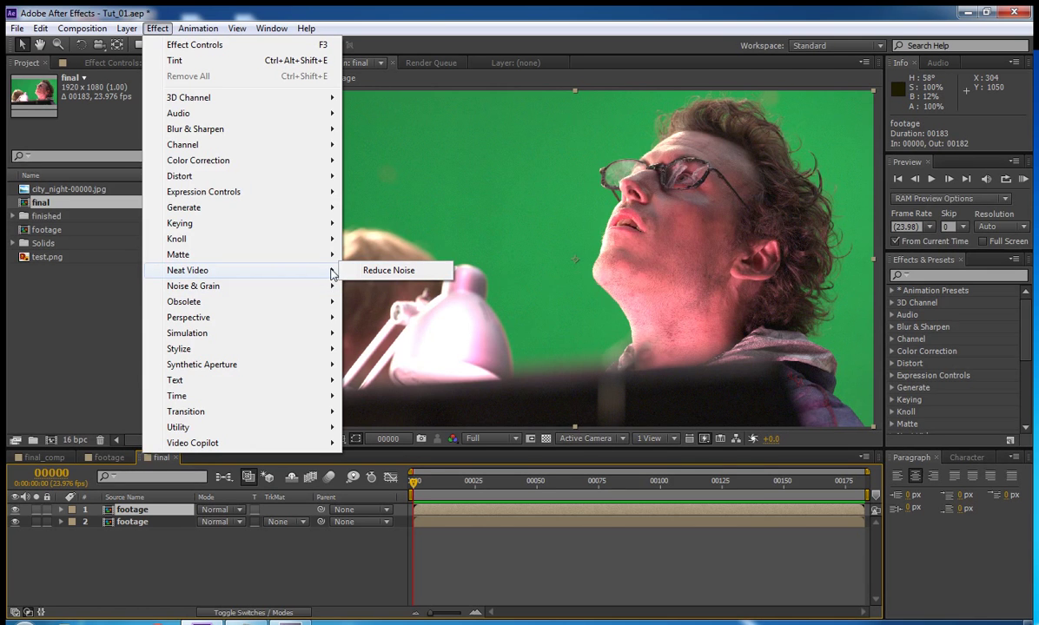
pyautogui.click(372, 272)
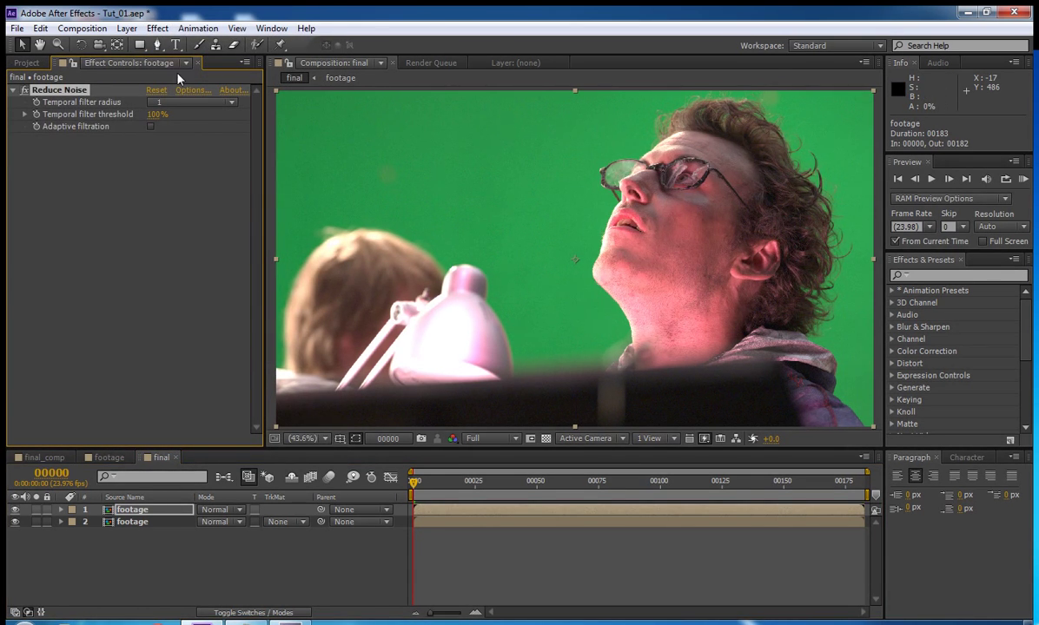
# Step: Build a Neat Video noise profile from a widened dark sample area at 56% quality
pyautogui.click(194, 91)
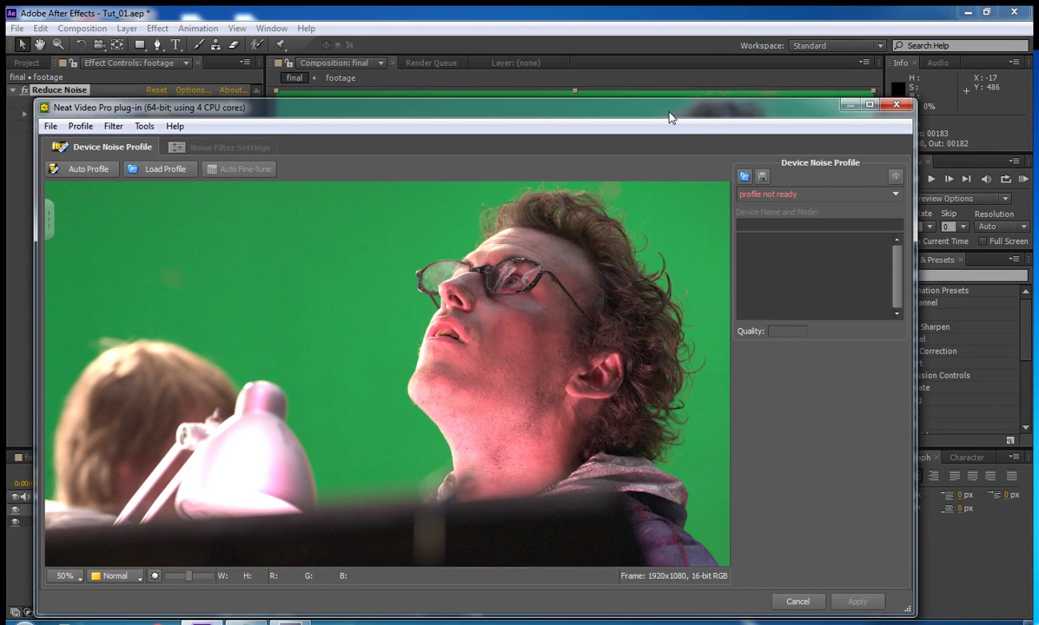
pyautogui.moveTo(670, 117); pyautogui.dragTo(711, 88)
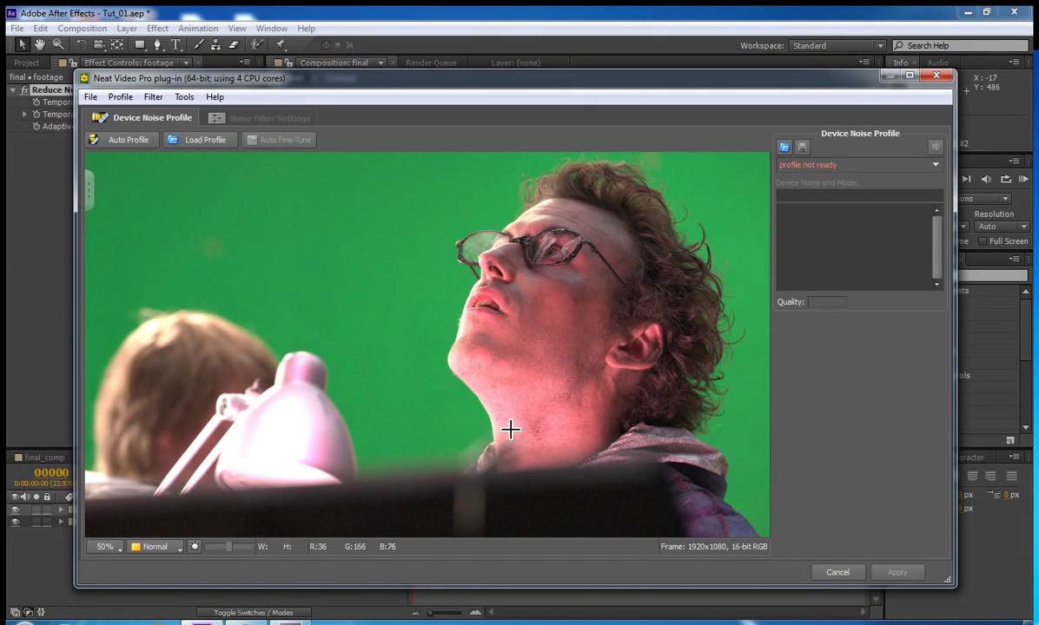
pyautogui.scroll(3, 561, 500)
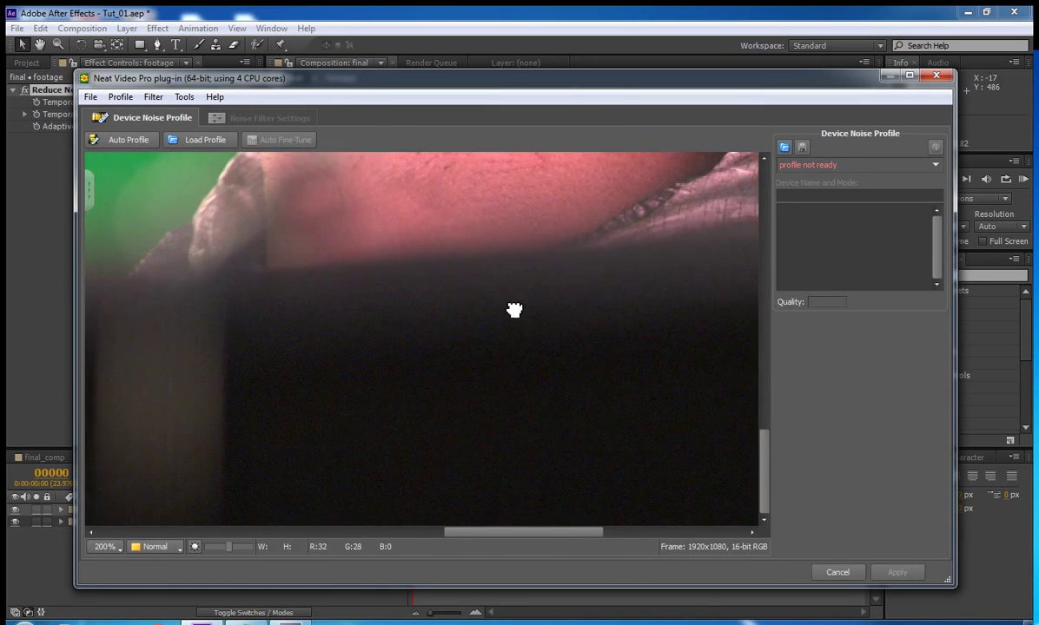
pyautogui.moveTo(514, 310); pyautogui.dragTo(464, 357)
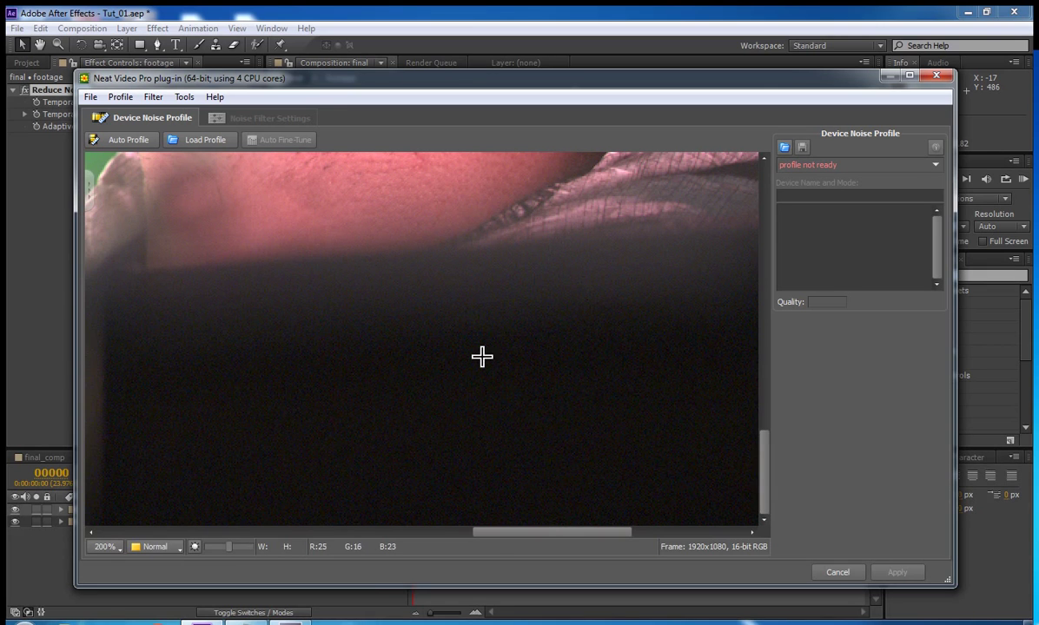
pyautogui.moveTo(610, 337); pyautogui.dragTo(346, 513)
pyautogui.moveTo(495, 461); pyautogui.dragTo(497, 463)
pyautogui.moveTo(614, 445); pyautogui.dragTo(719, 444)
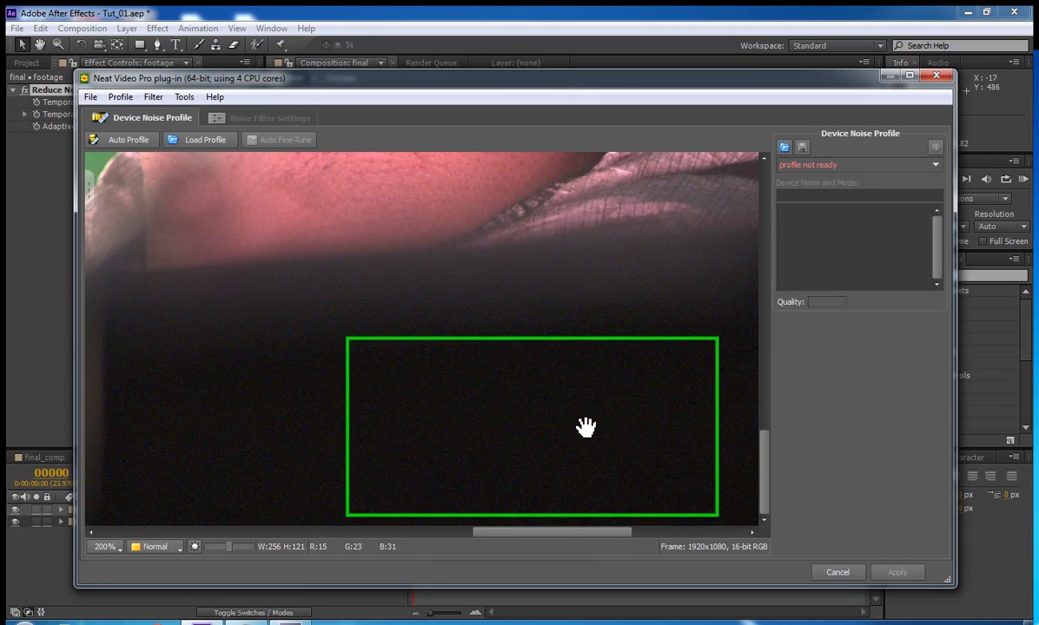
pyautogui.click(113, 141)
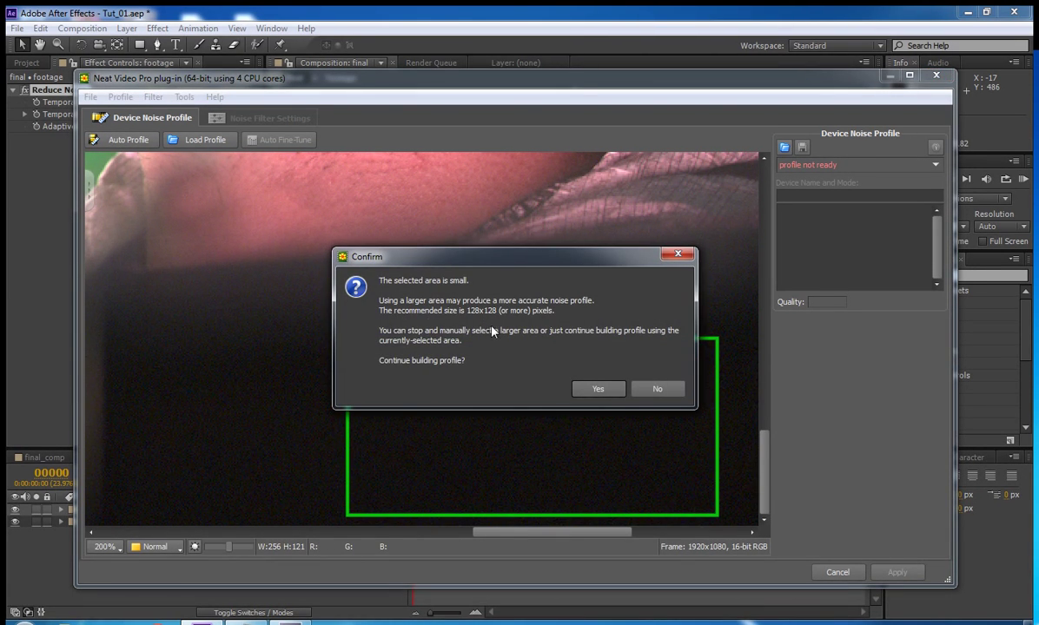
pyautogui.click(596, 390)
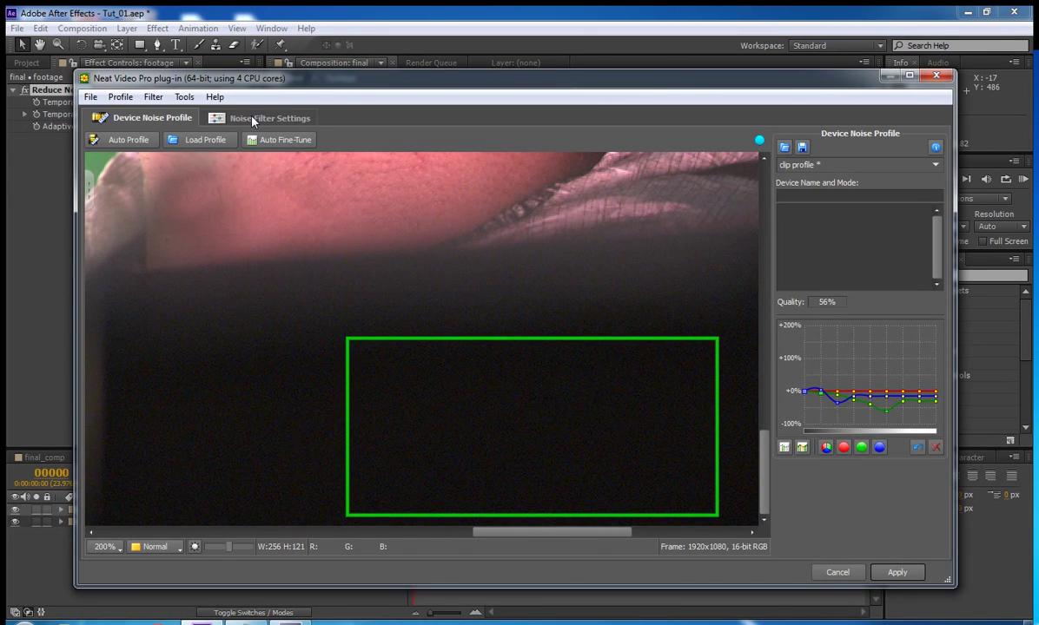
# Step: Review the noise filter settings (Y reduction 60%) in the before/after preview and apply them
pyautogui.click(252, 121)
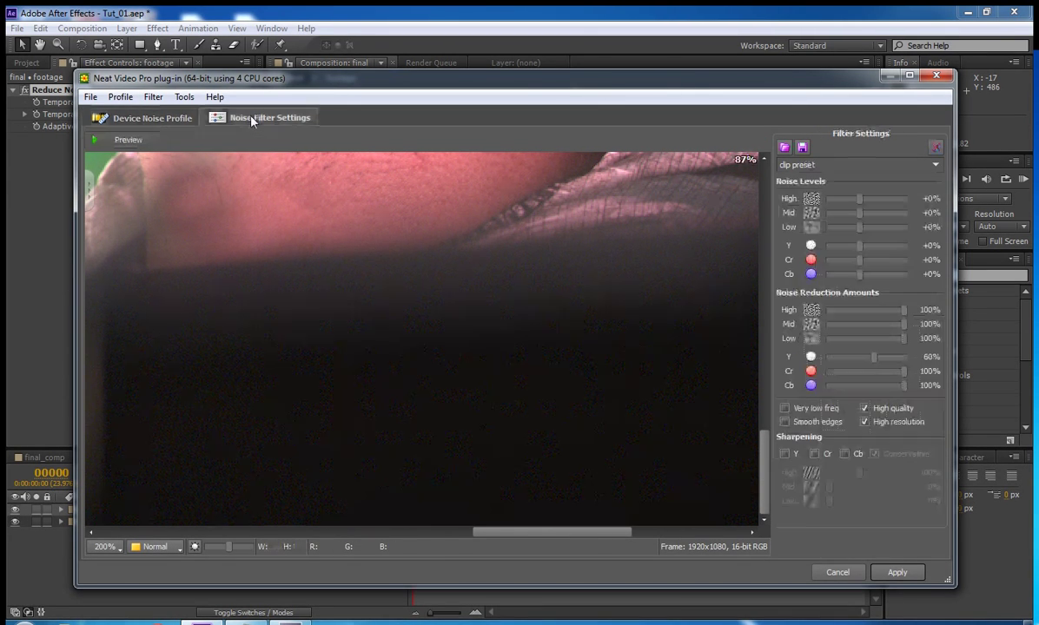
pyautogui.click(554, 436)
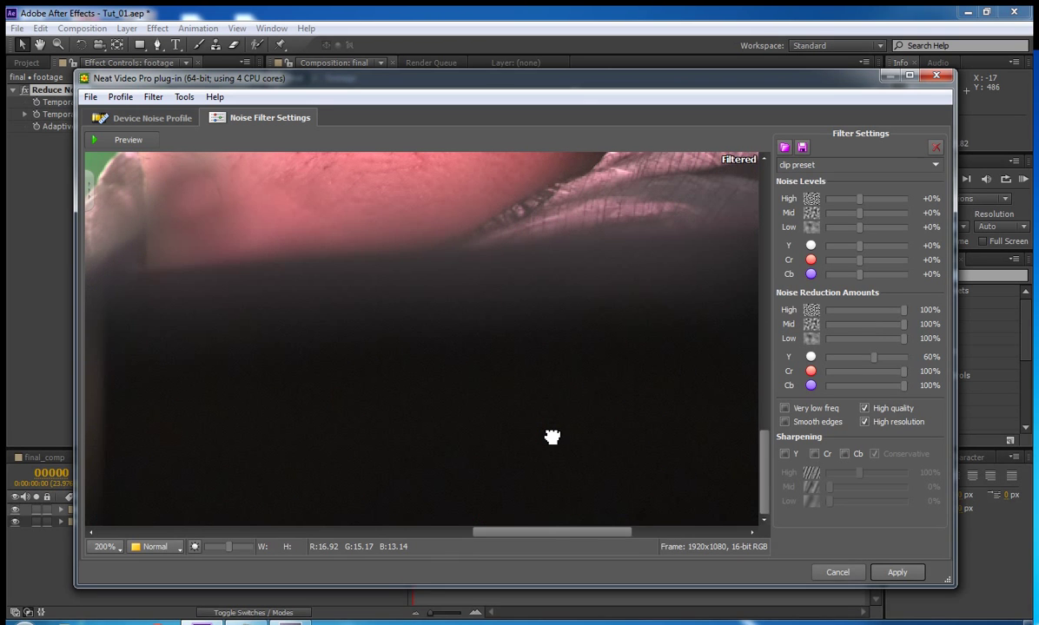
pyautogui.click(537, 382)
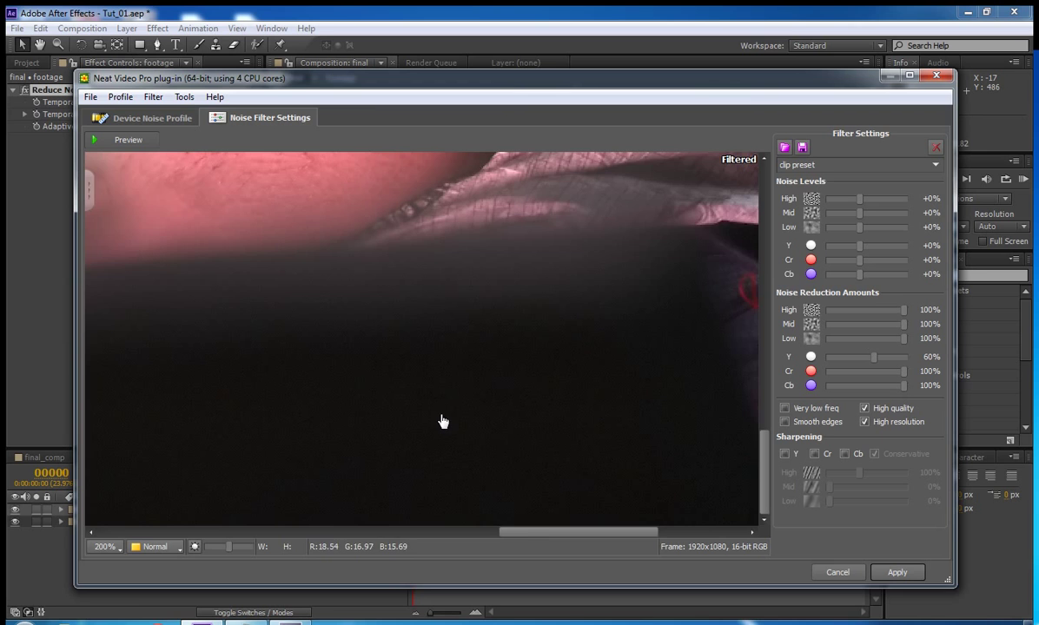
pyautogui.scroll(-2, 442, 421)
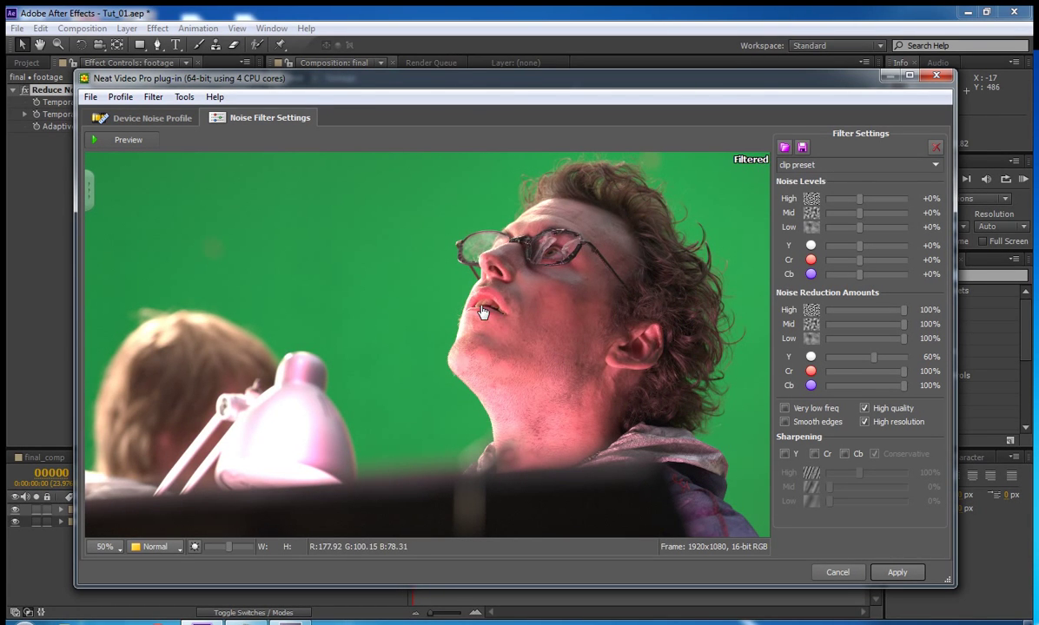
pyautogui.scroll(3, 460, 291)
pyautogui.moveTo(383, 310); pyautogui.dragTo(673, 322)
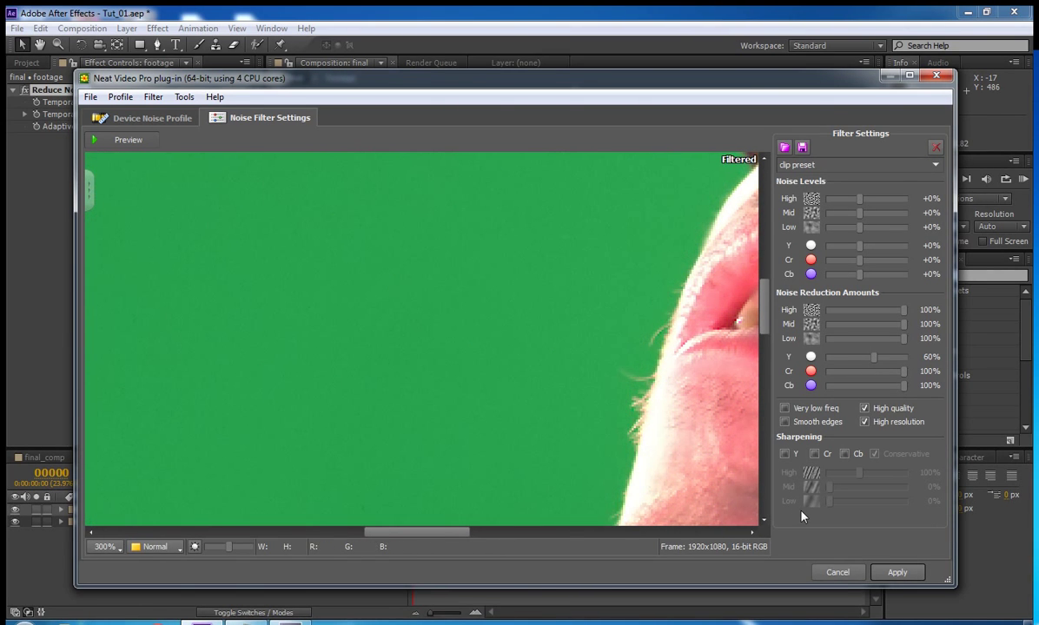
pyautogui.scroll(-2, 633, 432)
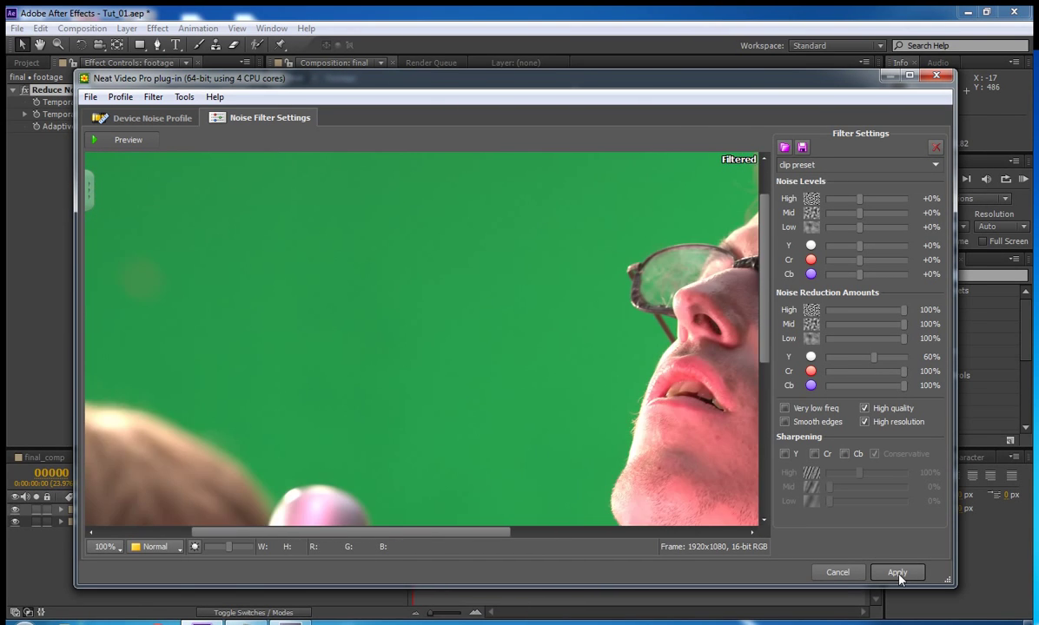
pyautogui.click(898, 572)
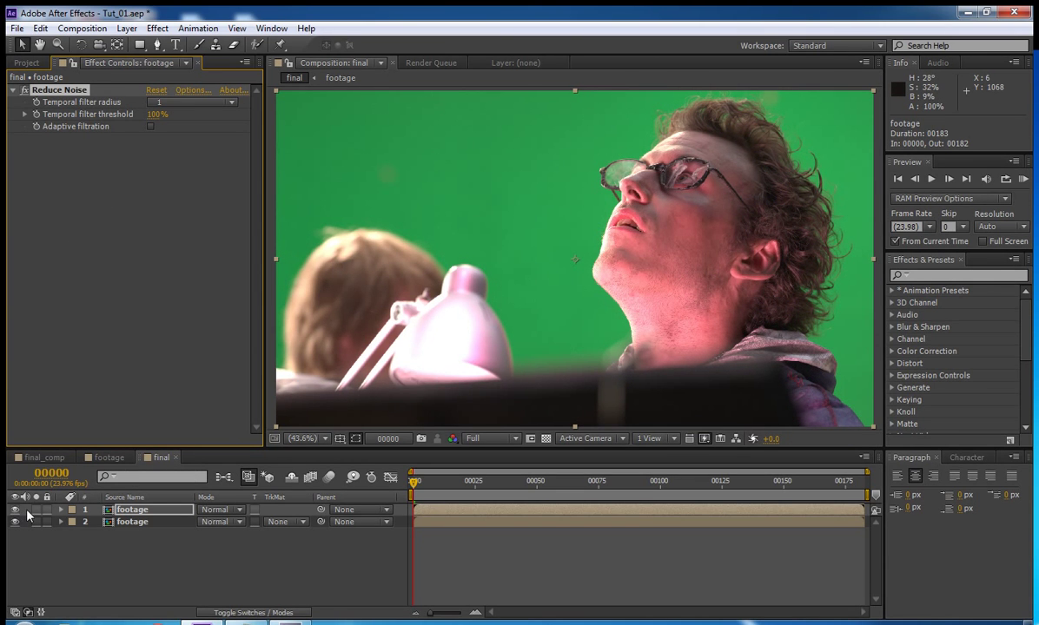
# Step: Add Keylight to the footage layer and sample the green screen as the screen colour
pyautogui.click(157, 28)
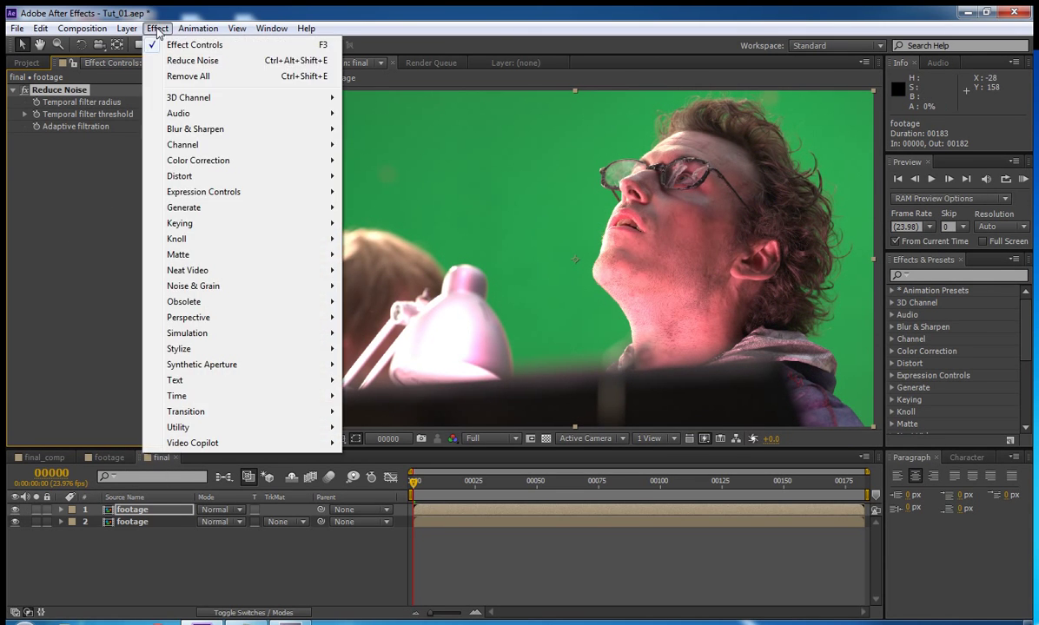
pyautogui.moveTo(224, 232)
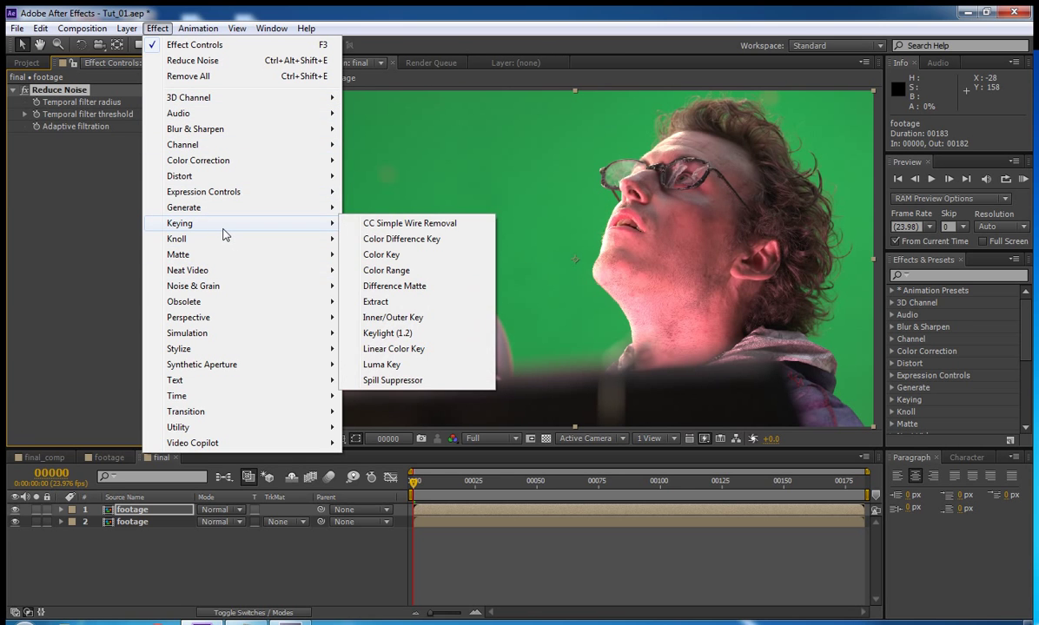
pyautogui.click(387, 333)
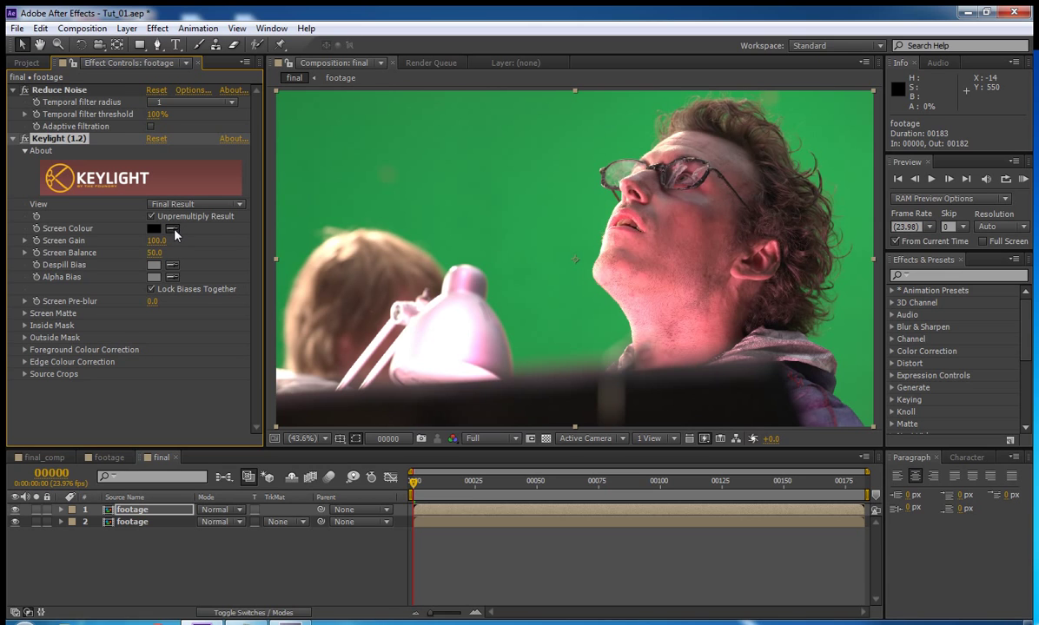
pyautogui.click(172, 229)
pyautogui.click(593, 209)
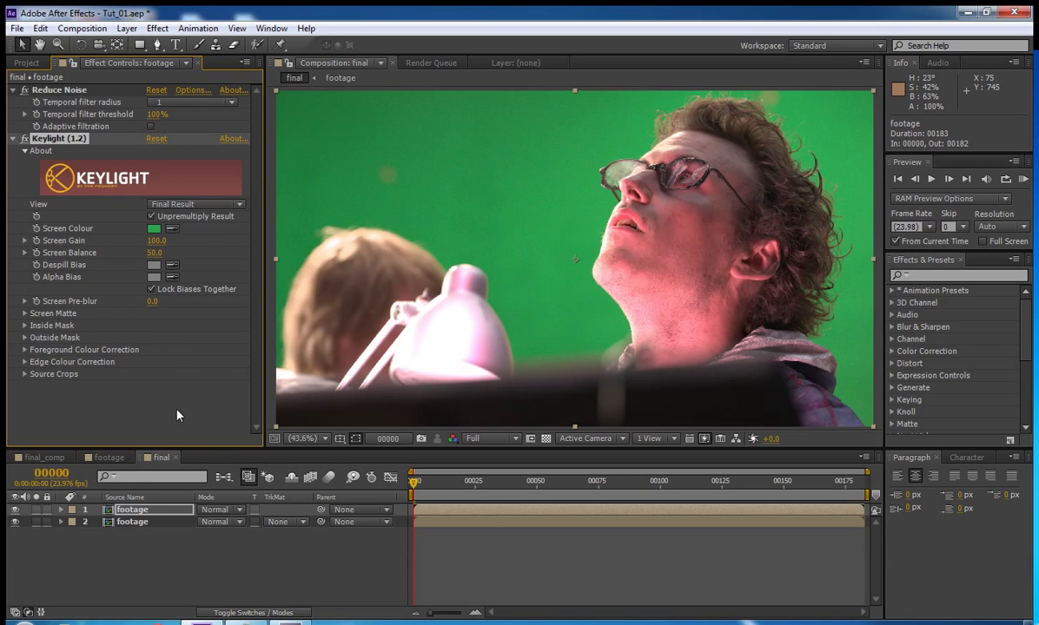
# Step: Hide the lower layer, set Screen Gain to 105.0 and view the Screen Matte
pyautogui.click(15, 522)
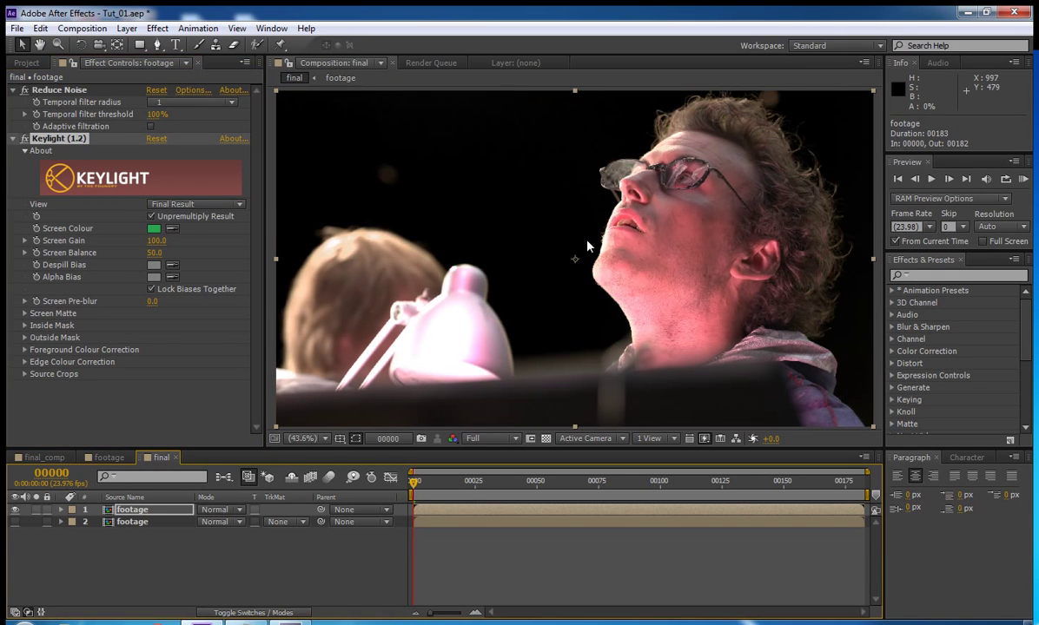
pyautogui.click(545, 439)
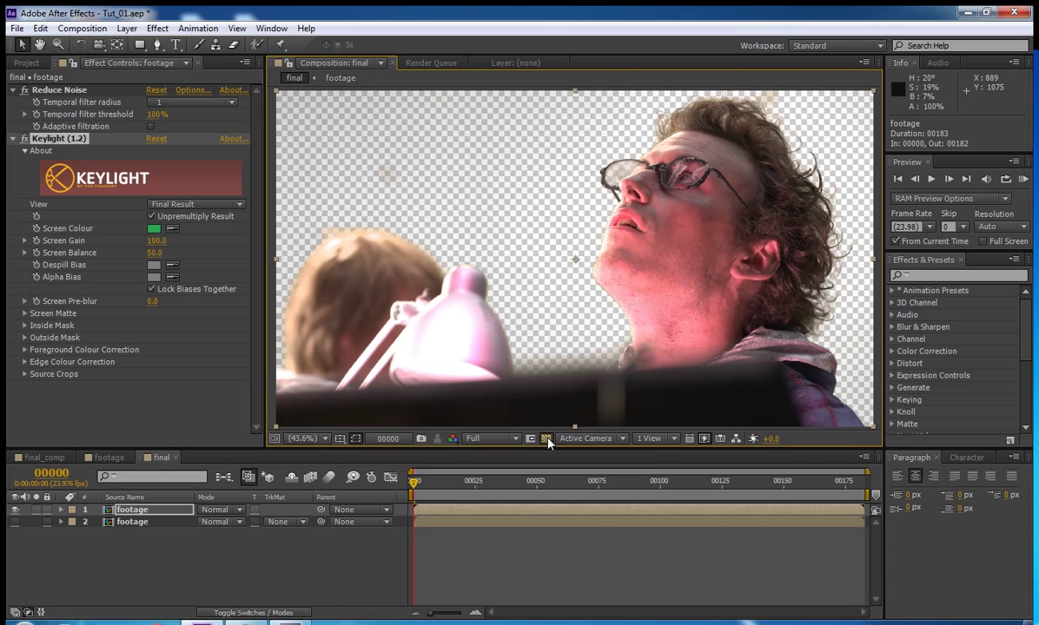
pyautogui.click(545, 439)
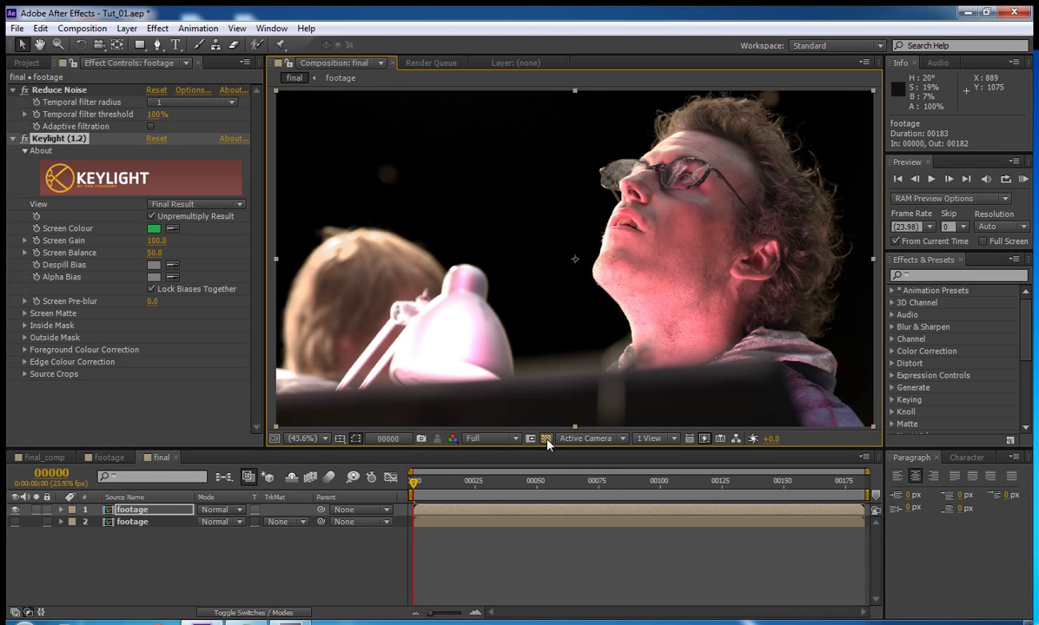
pyautogui.click(156, 241)
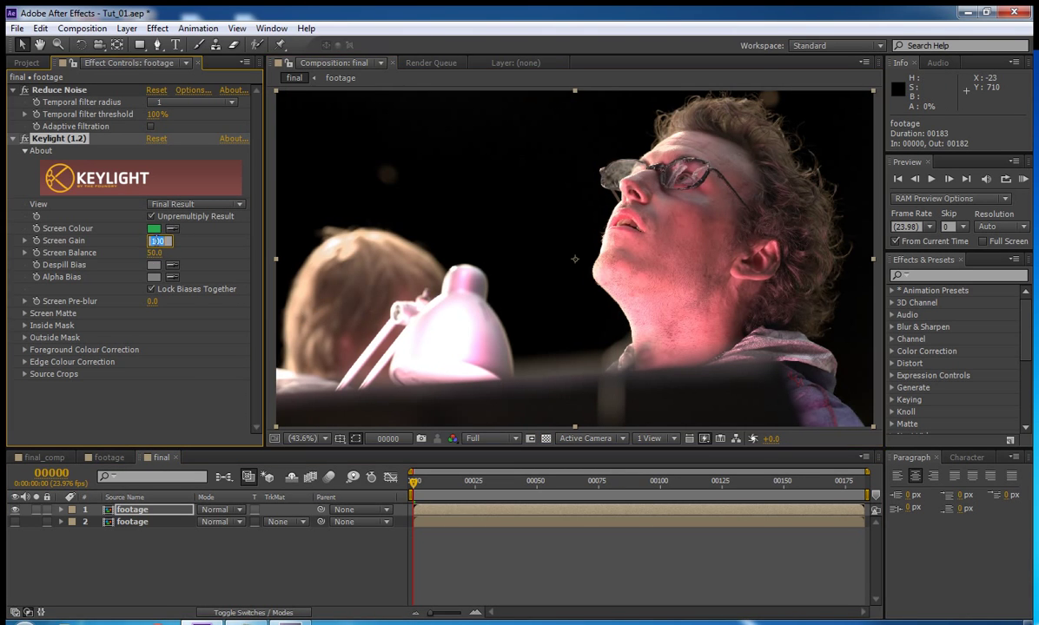
pyautogui.write('105')
pyautogui.press('Return')
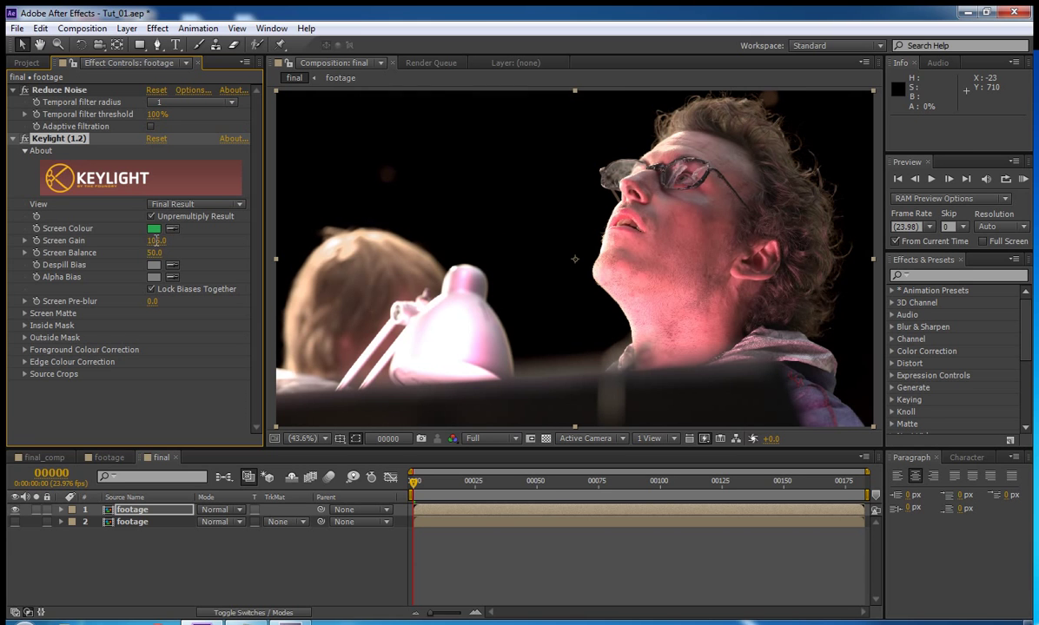
pyautogui.click(206, 207)
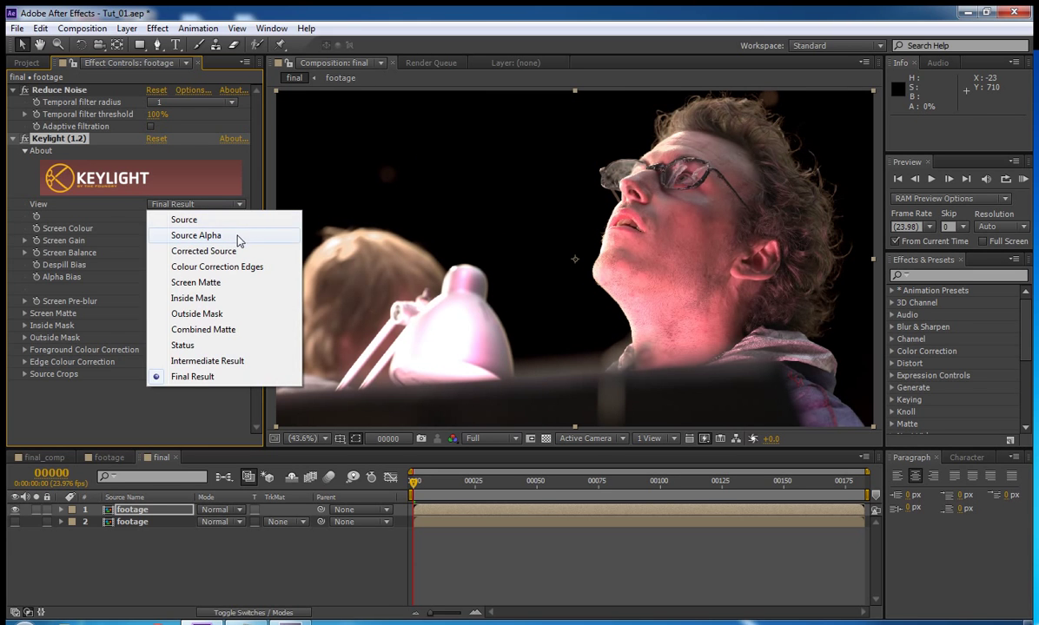
pyautogui.click(231, 282)
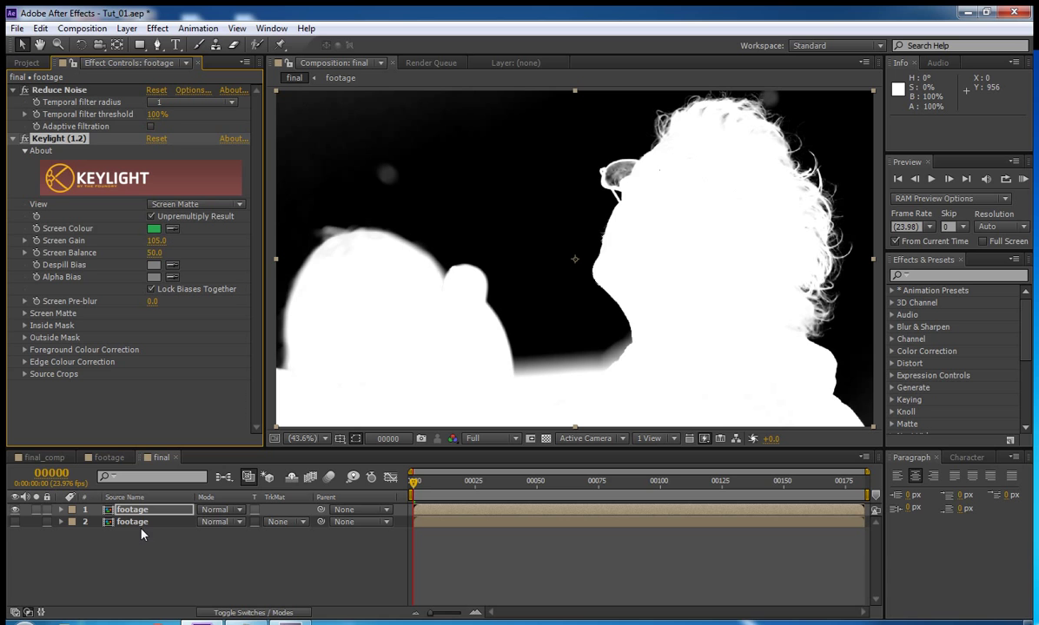
# Step: Set layer 2's track matte to Luma Matte 'footage' and check the key against transparency
pyautogui.click(19, 526)
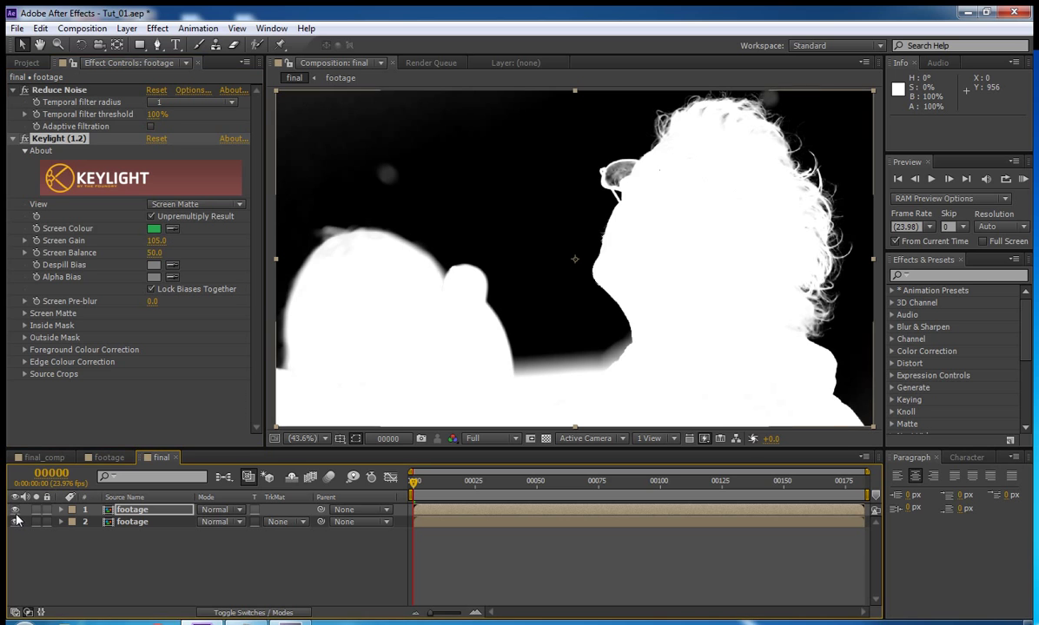
pyautogui.click(280, 521)
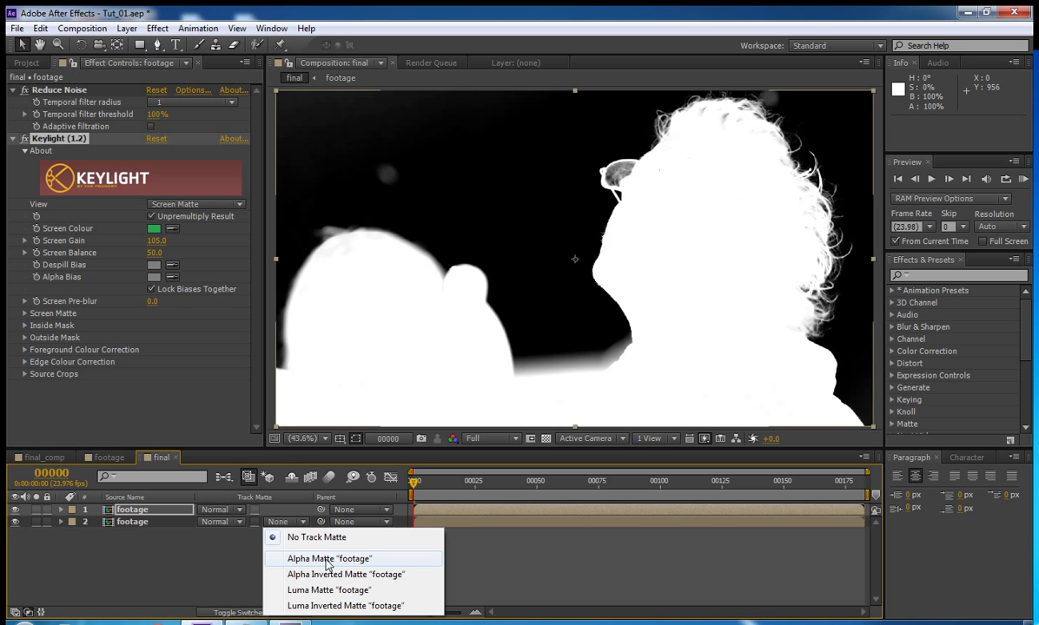
pyautogui.click(337, 590)
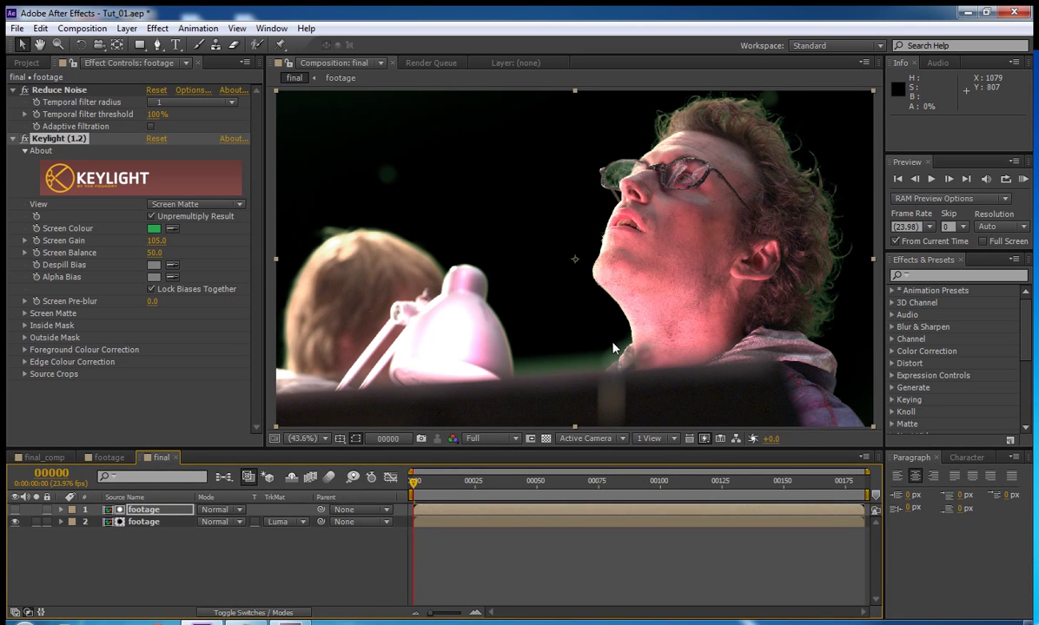
pyautogui.click(546, 438)
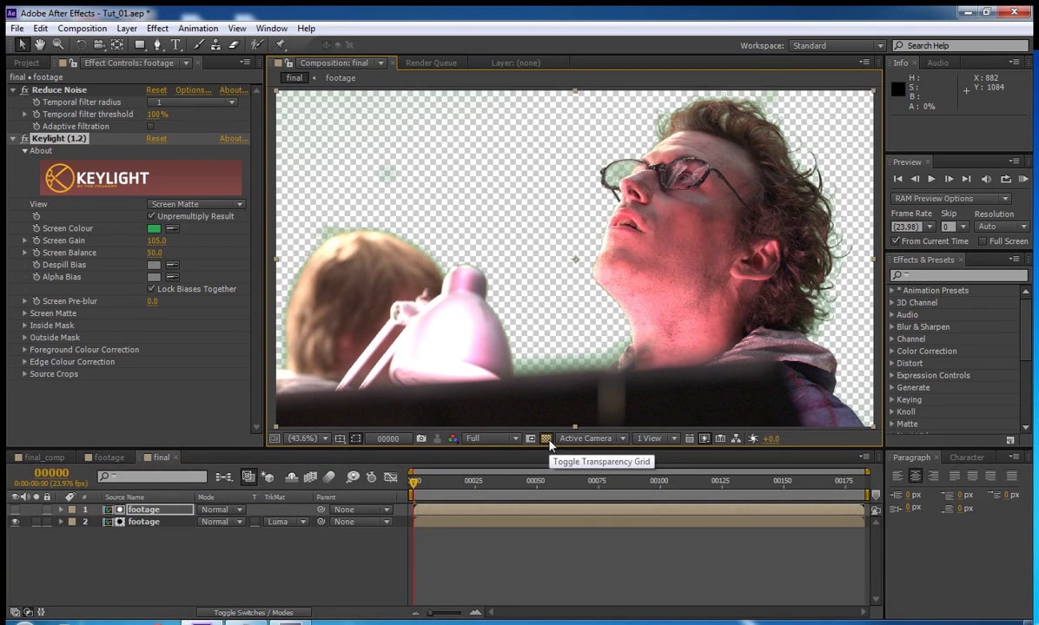
pyautogui.click(547, 439)
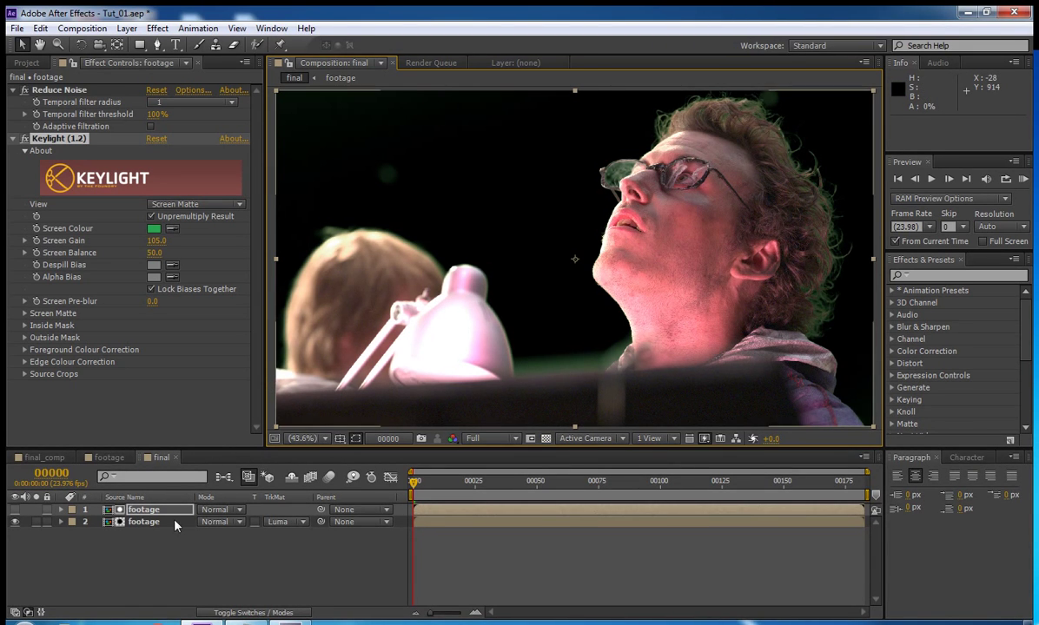
# Step: Add Color Correction > Change to Color to the lower footage layer
pyautogui.click(152, 522)
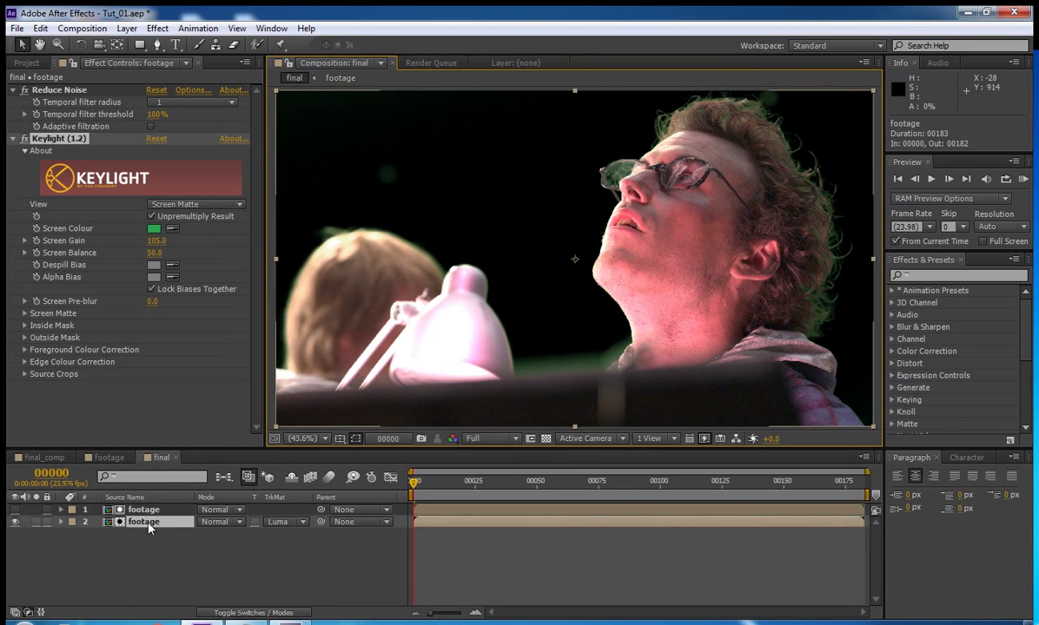
pyautogui.click(158, 29)
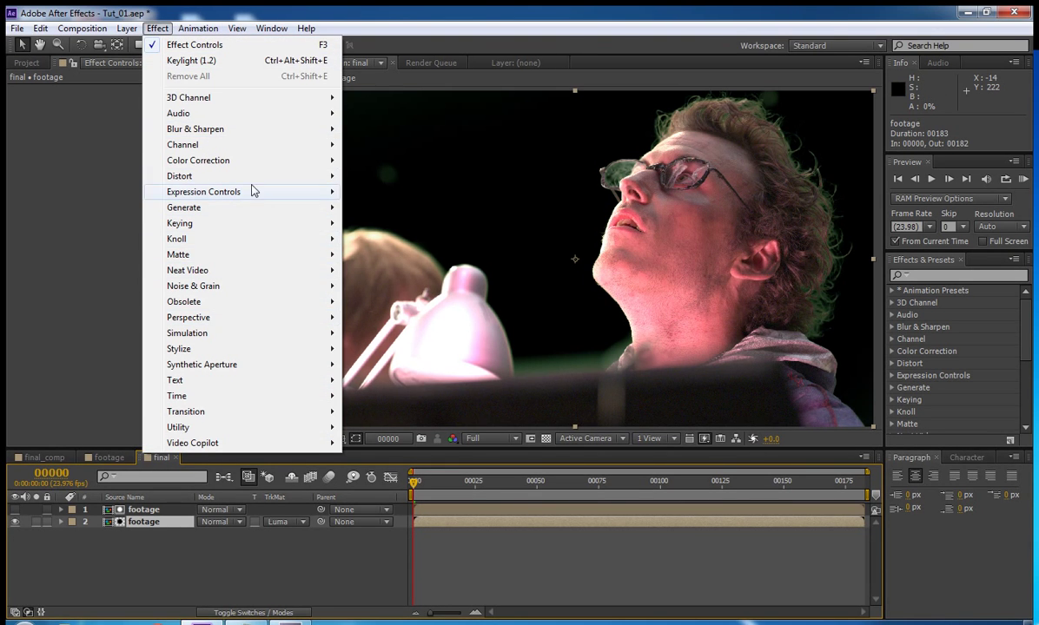
pyautogui.moveTo(252, 169)
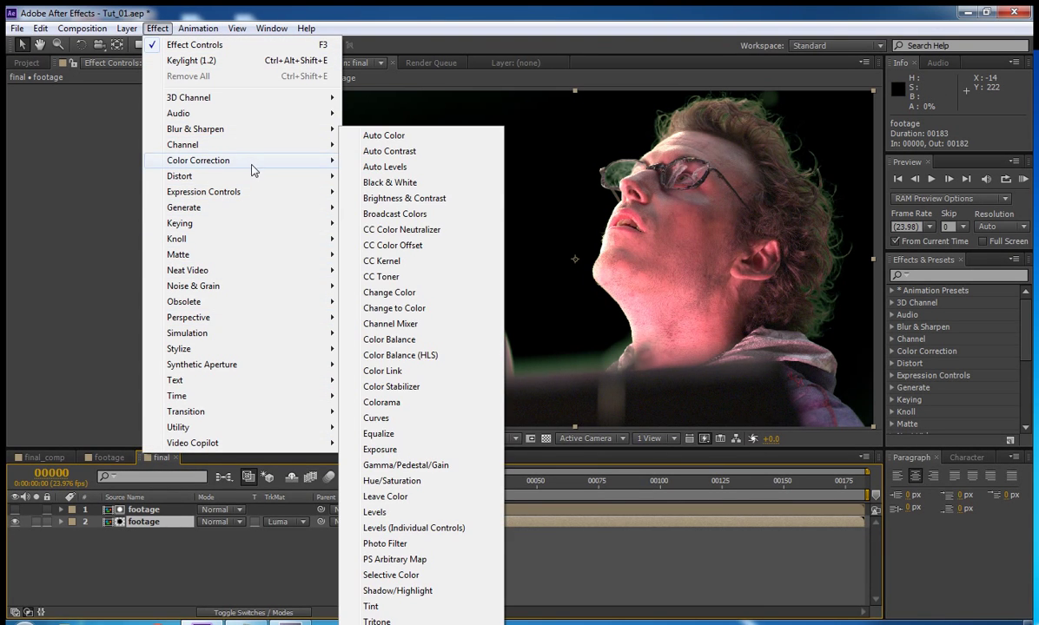
pyautogui.click(391, 308)
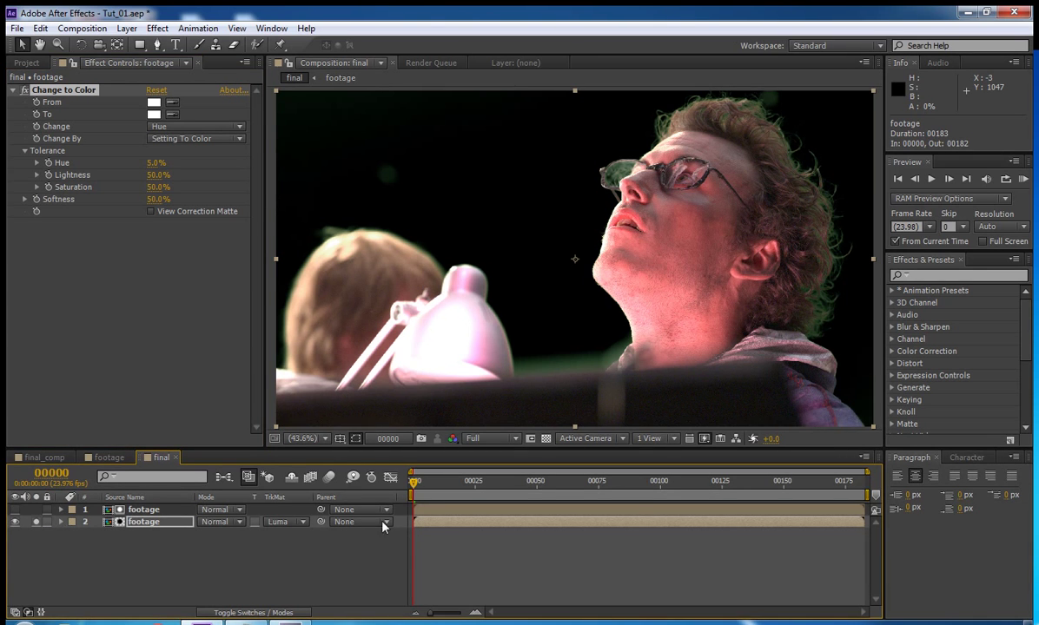
# Step: Remove layer 2's track matte and eyedrop the screen green as the From colour
pyautogui.click(282, 522)
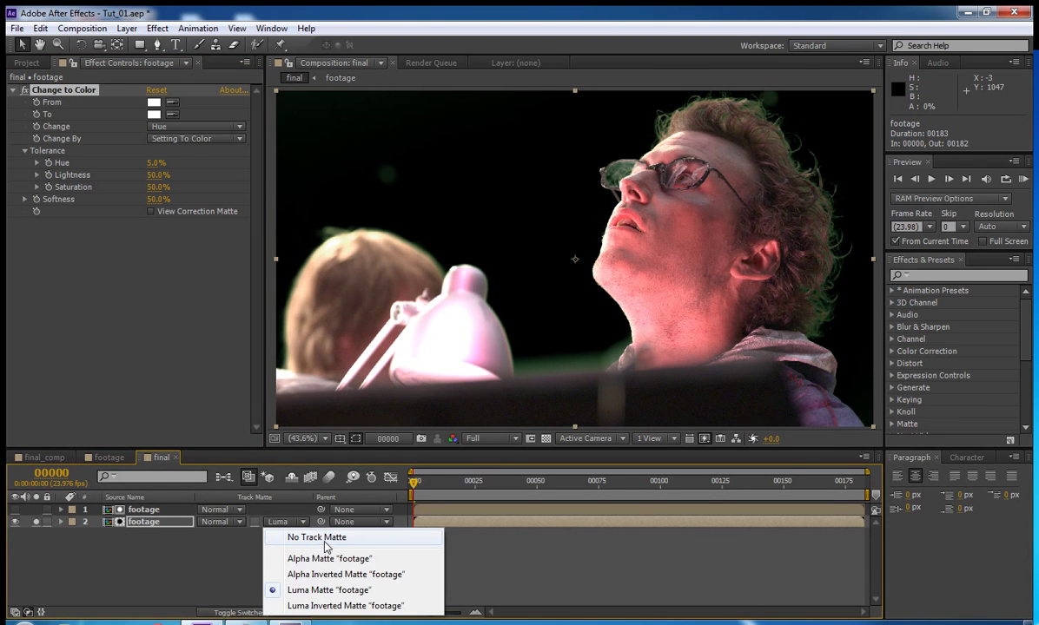
pyautogui.click(319, 538)
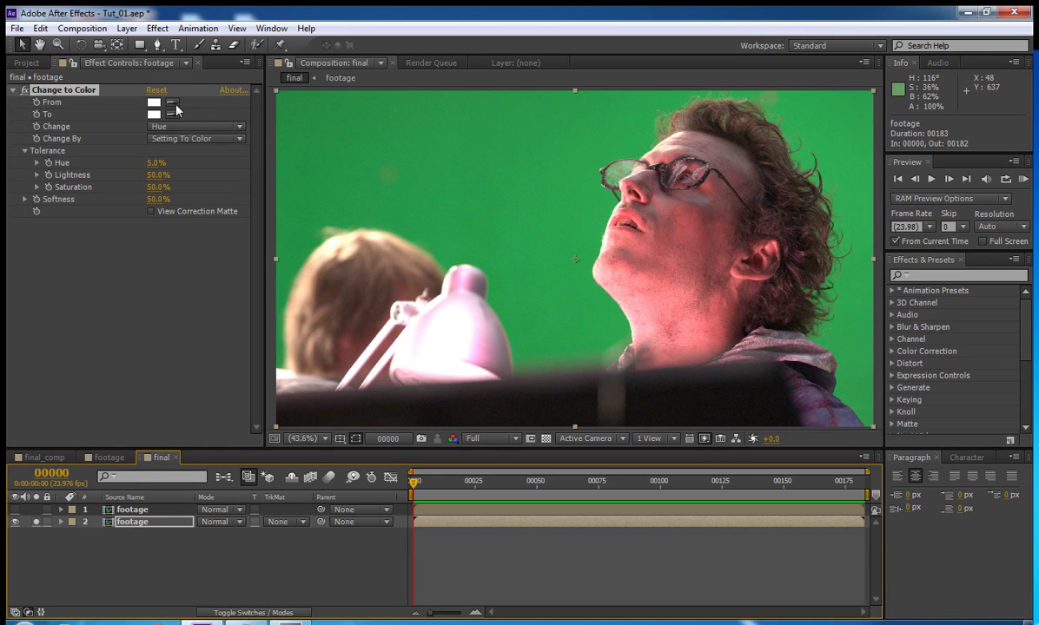
pyautogui.click(173, 103)
pyautogui.click(607, 204)
# Step: Set Change to Hue & Saturation, Hue tolerance to 45%, then switch the effect off
pyautogui.click(208, 129)
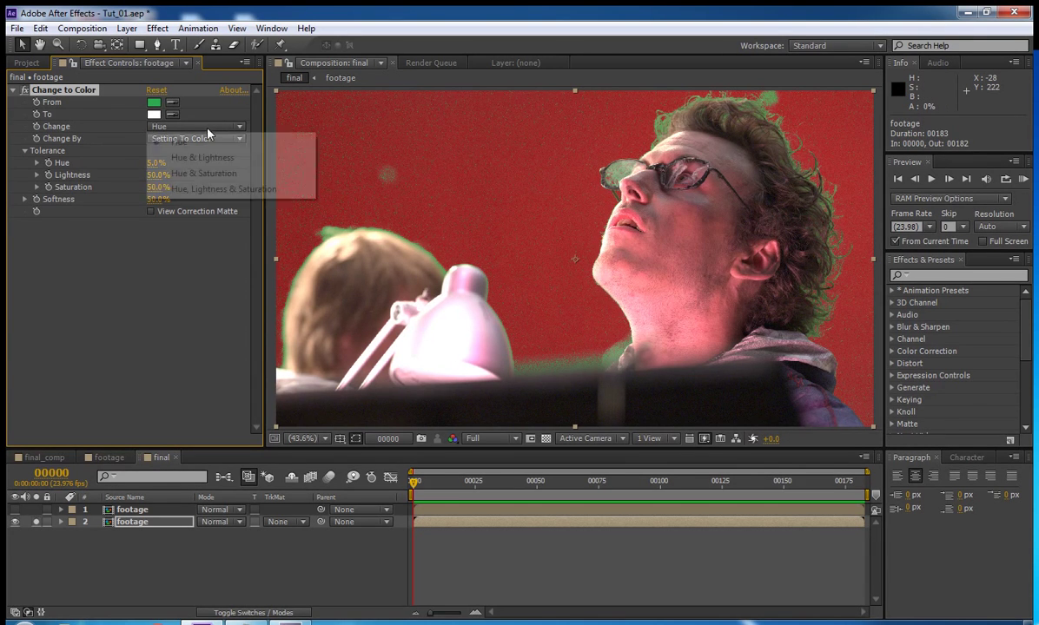
pyautogui.click(243, 174)
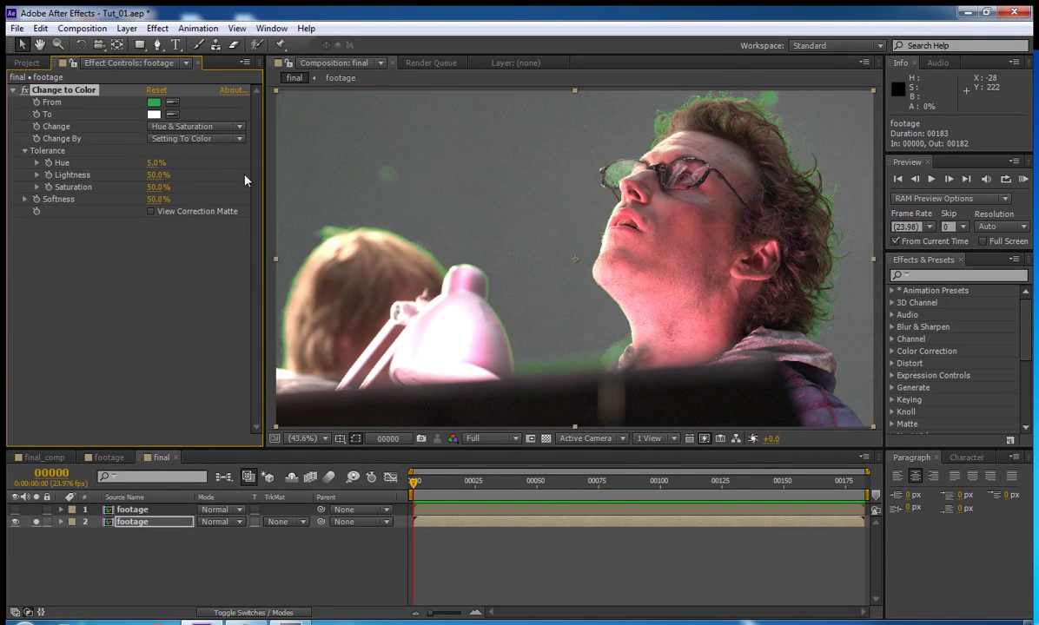
pyautogui.click(206, 142)
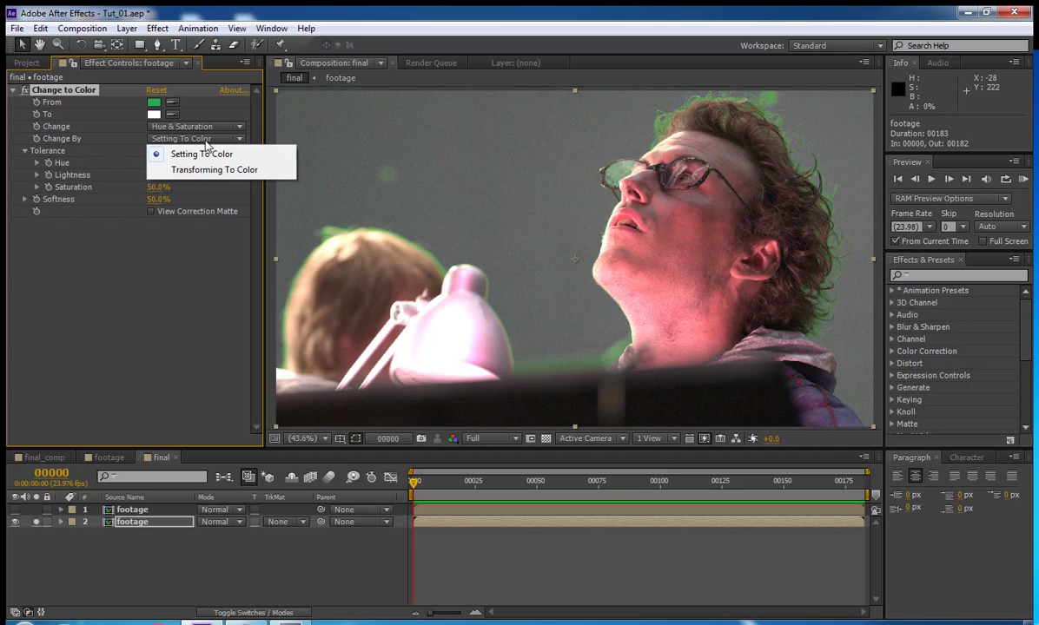
pyautogui.click(203, 155)
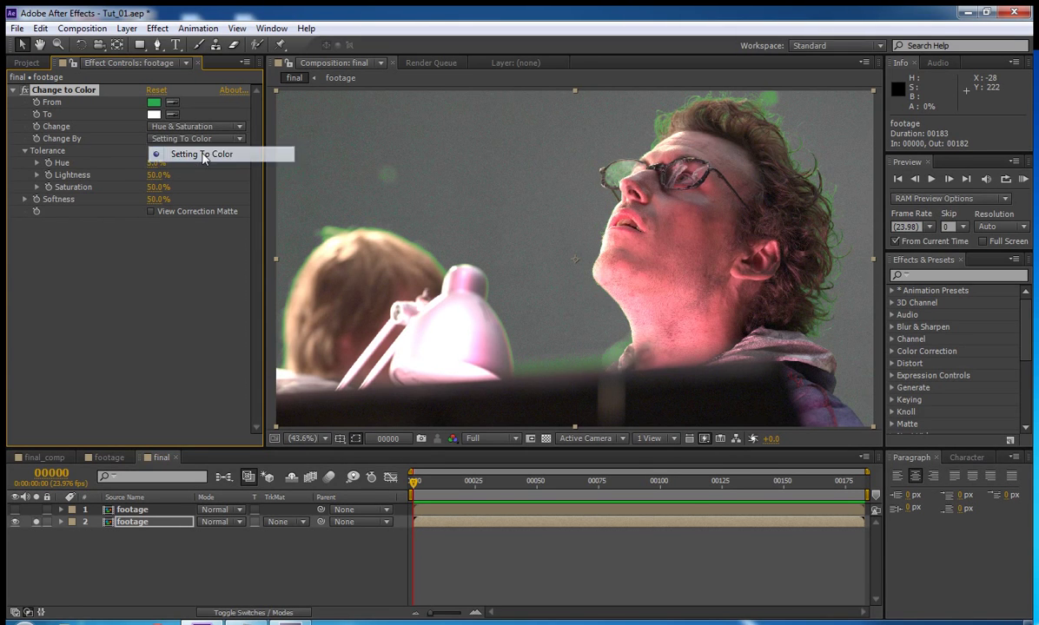
pyautogui.click(153, 166)
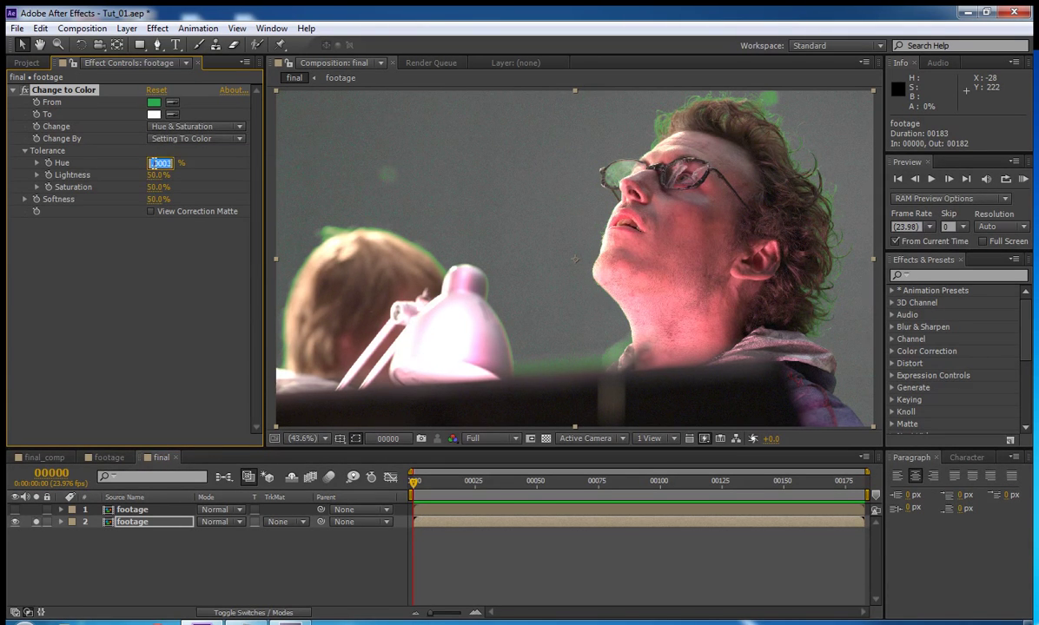
pyautogui.press('Return')
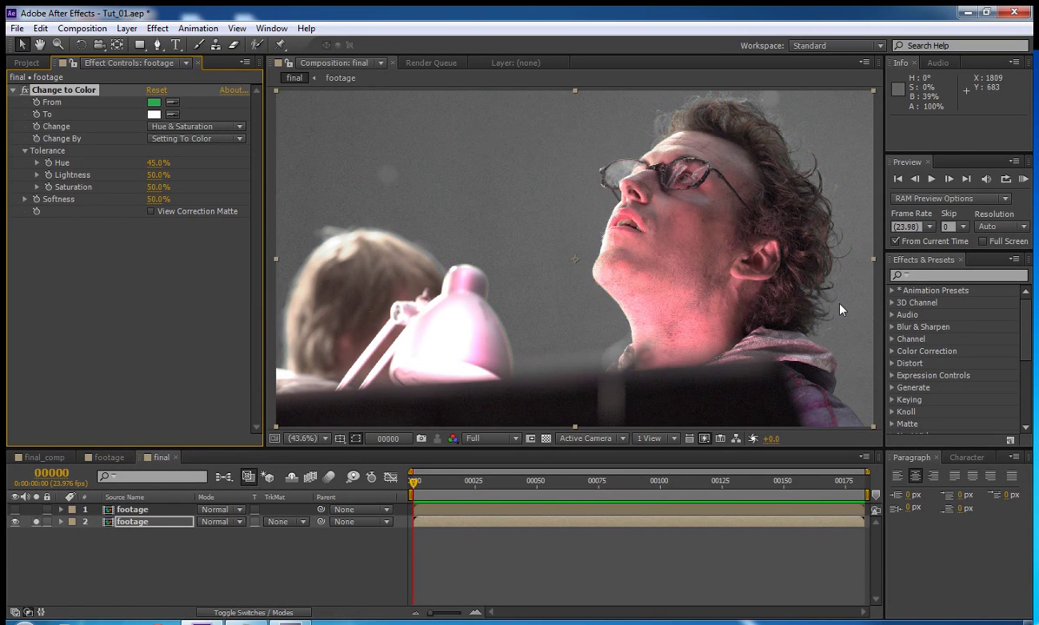
pyautogui.click(24, 91)
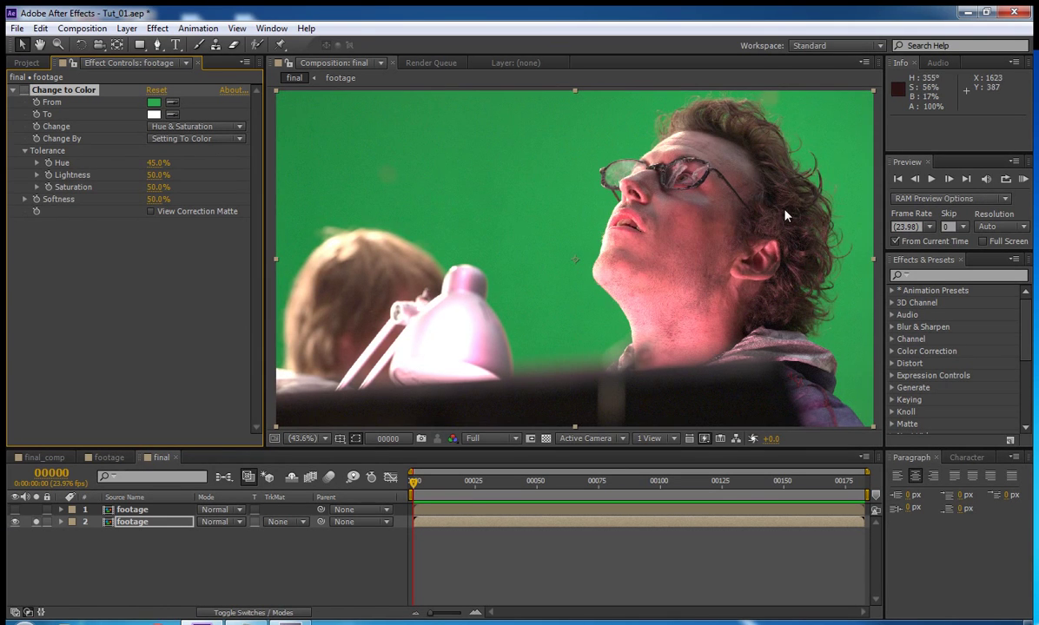
# Step: Sample the man's brown hair as the To colour, re-enable Change to Color and zoom to 50%
pyautogui.moveTo(783, 213); pyautogui.dragTo(702, 231)
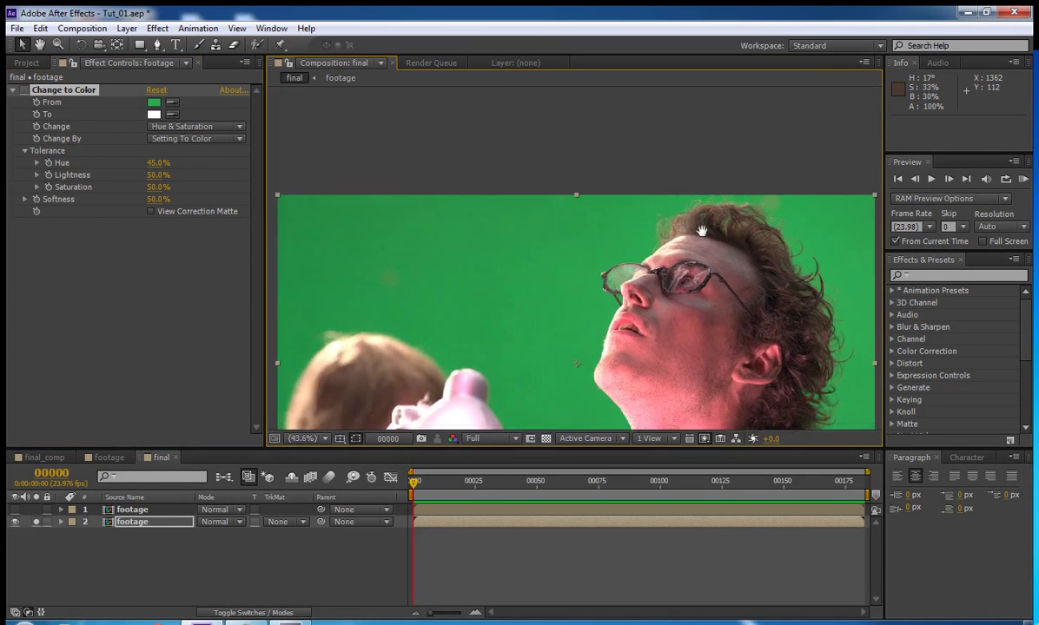
pyautogui.scroll(4, 665, 215)
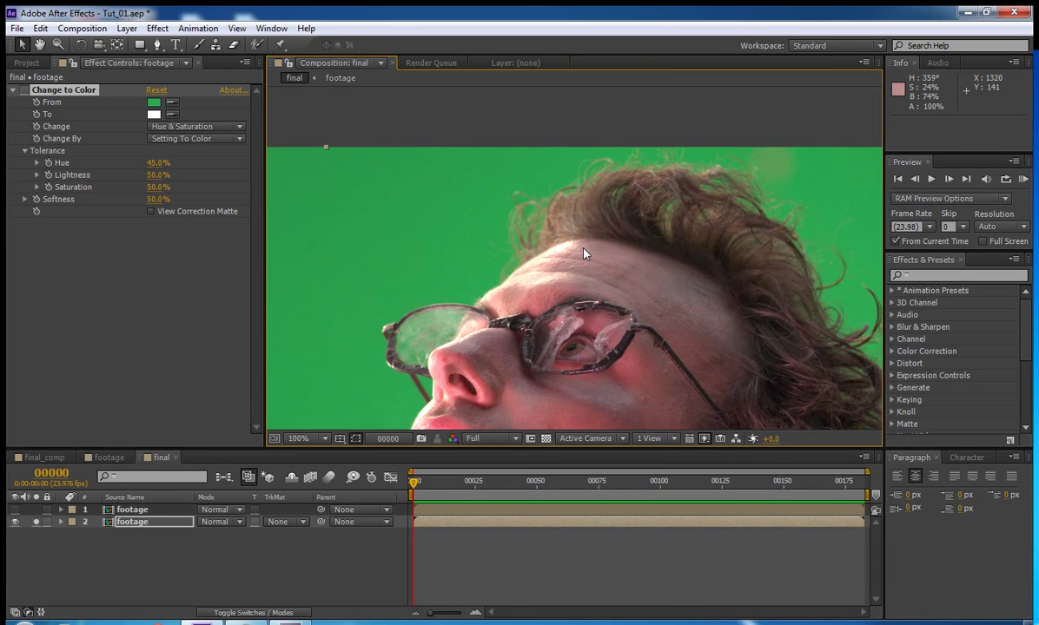
pyautogui.moveTo(569, 189); pyautogui.dragTo(484, 273)
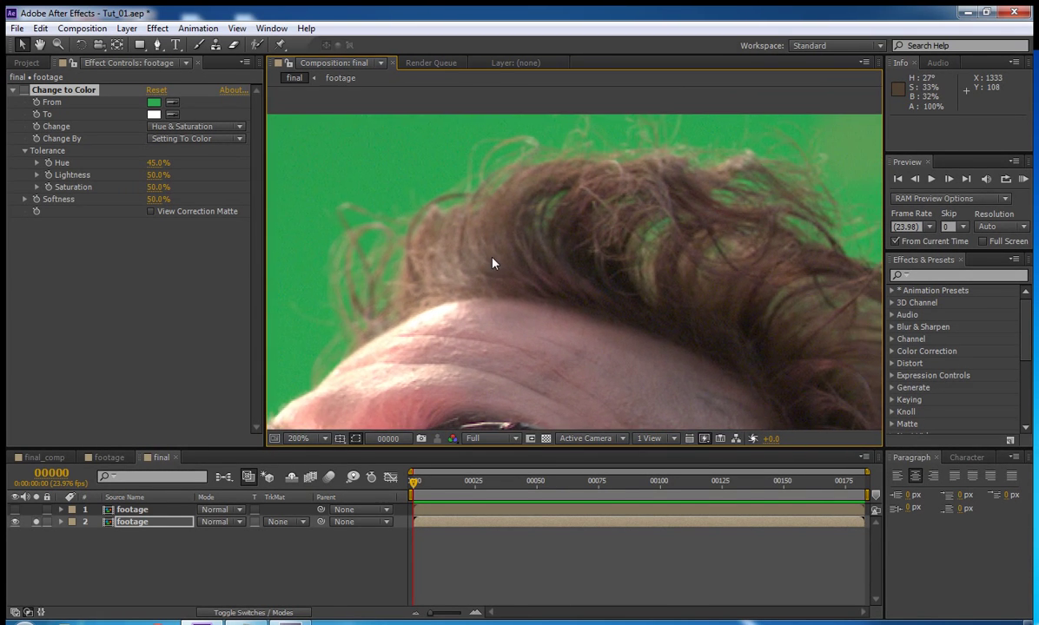
pyautogui.click(170, 102)
pyautogui.click(495, 200)
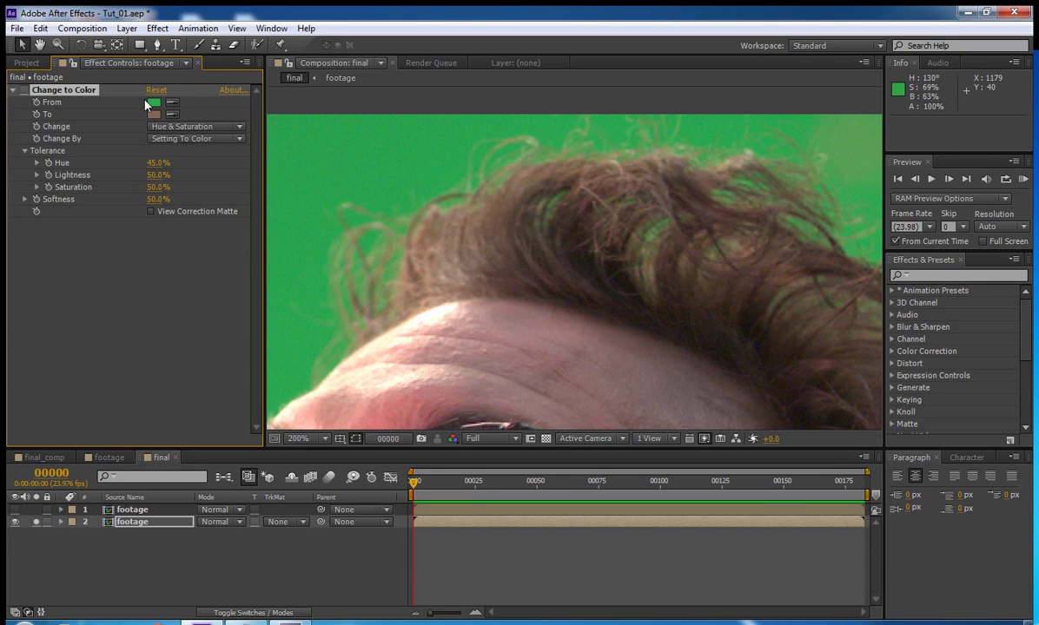
pyautogui.click(24, 90)
pyautogui.scroll(-2, 490, 282)
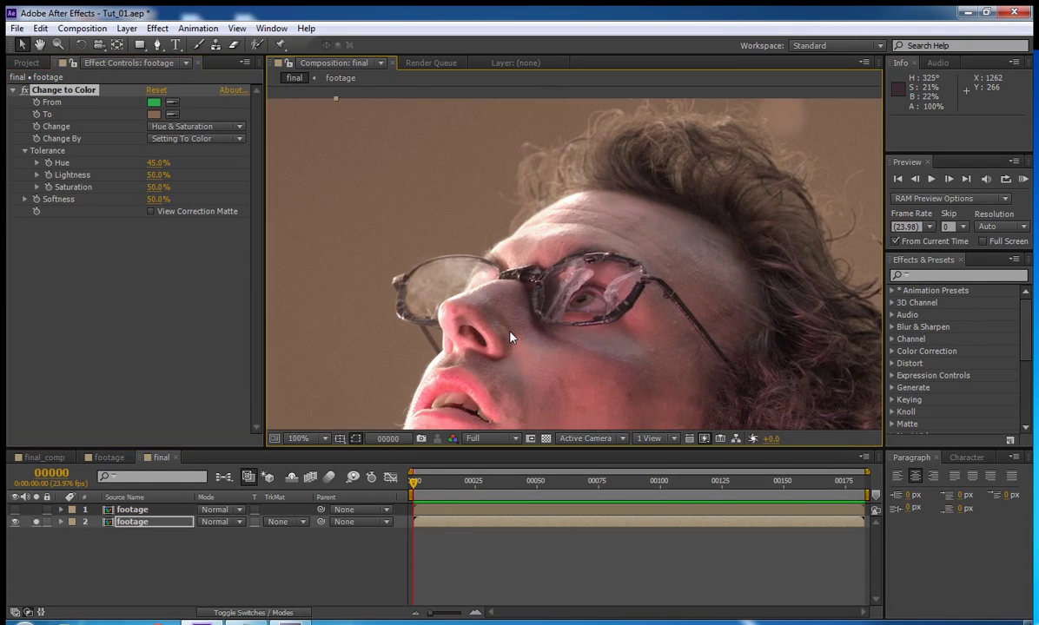
pyautogui.scroll(-2, 530, 271)
# Step: Reapply Luma Matte 'footage' to layer 2, check transparency and reposition the footage
pyautogui.click(278, 523)
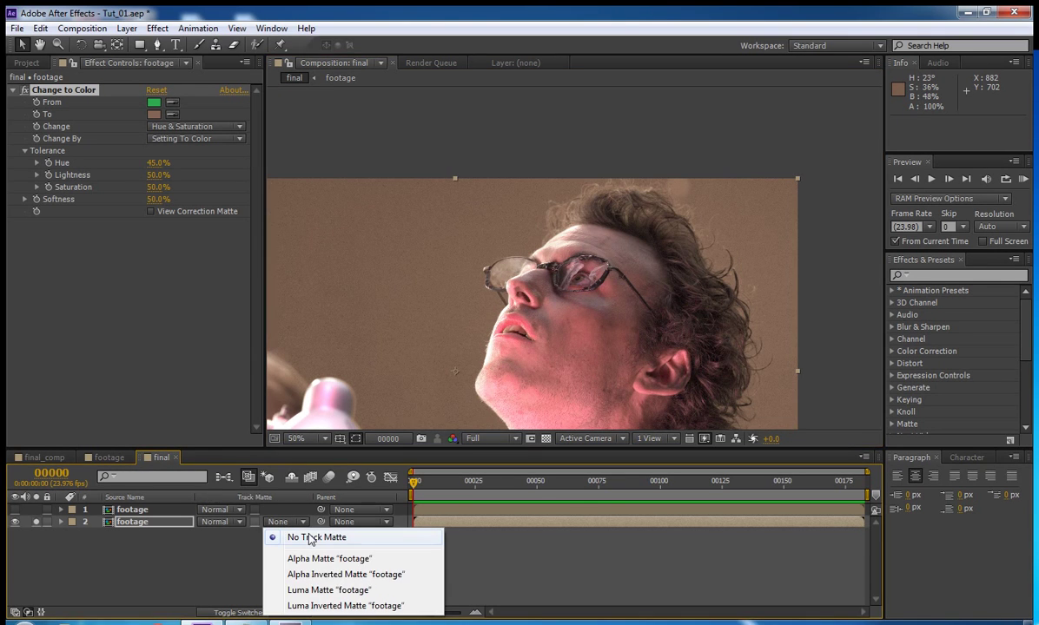
pyautogui.click(305, 589)
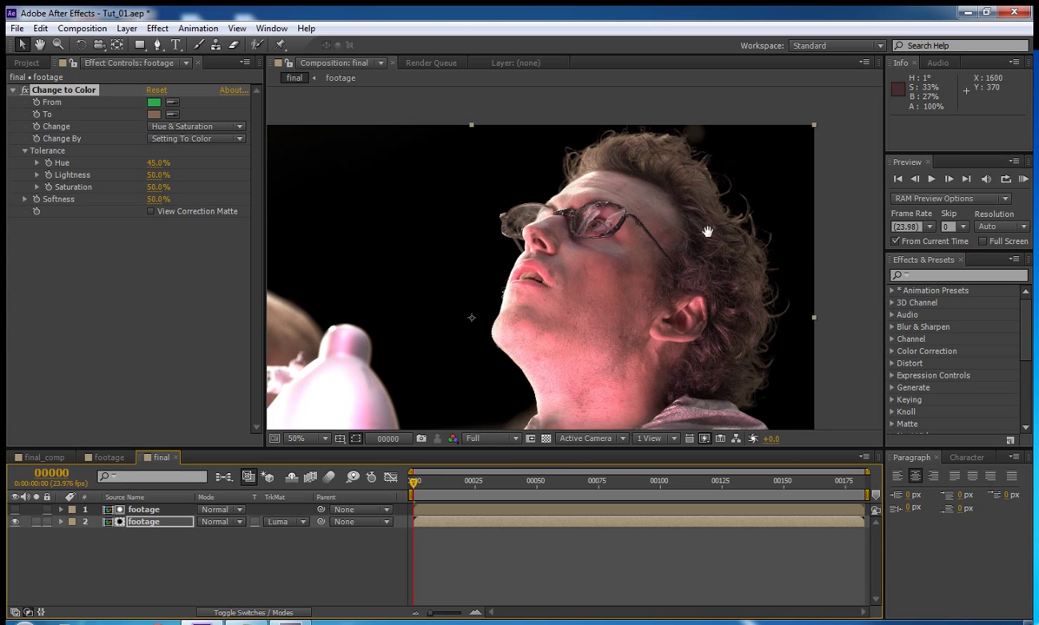
pyautogui.moveTo(632, 347); pyautogui.dragTo(662, 251)
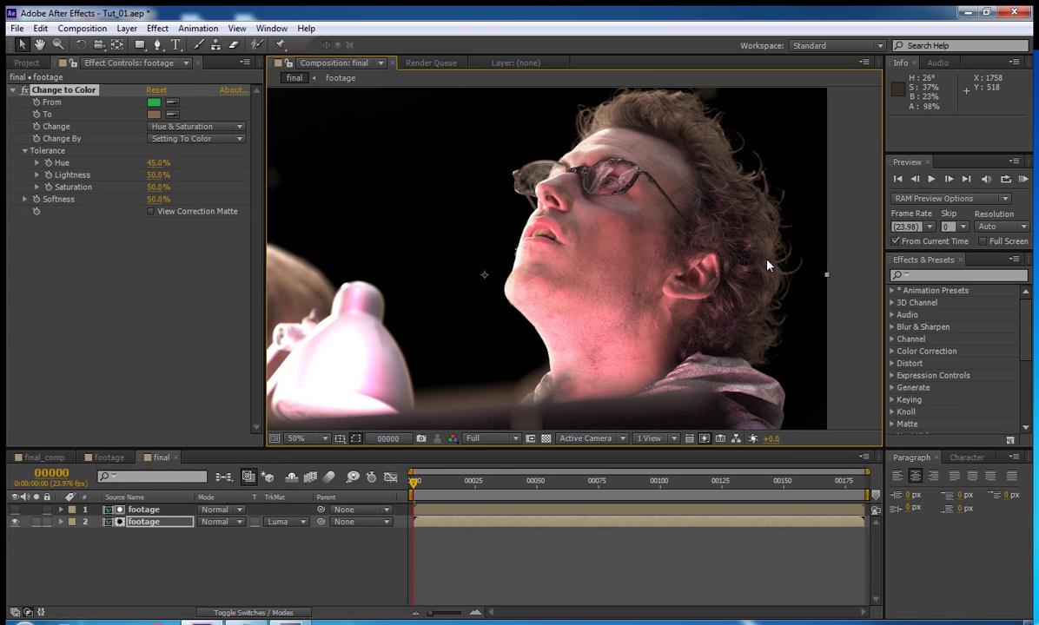
pyautogui.click(546, 440)
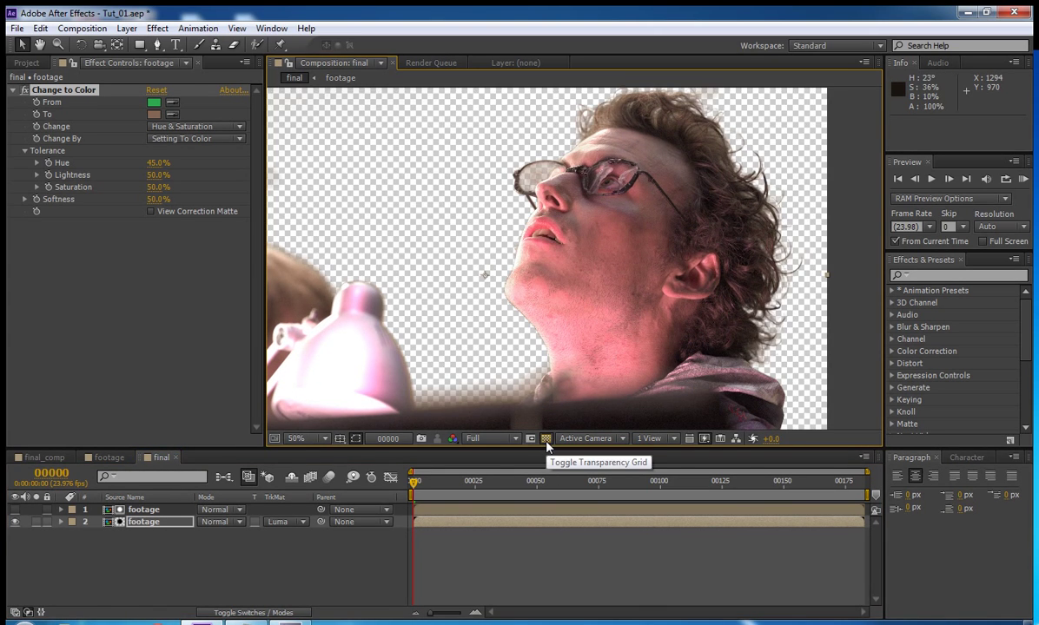
pyautogui.click(547, 438)
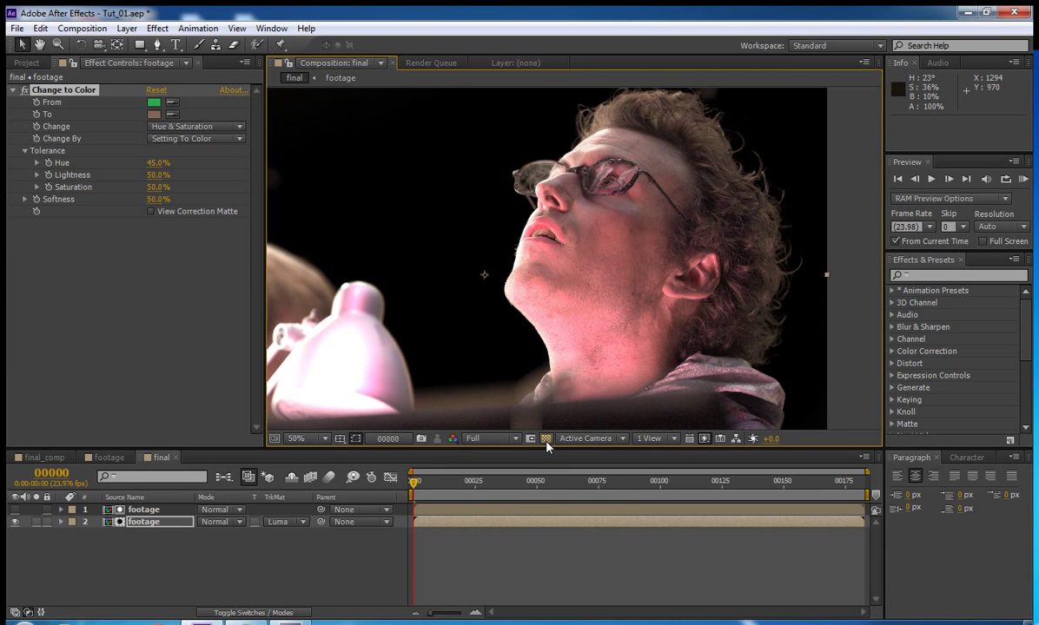
pyautogui.click(547, 439)
pyautogui.moveTo(482, 425); pyautogui.dragTo(572, 379)
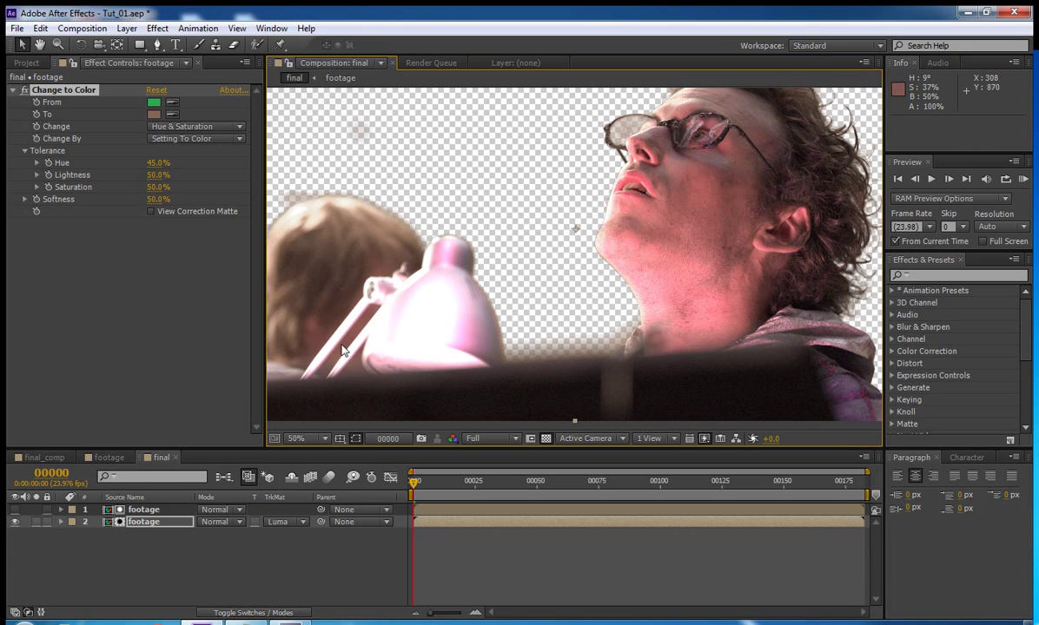
pyautogui.moveTo(696, 260); pyautogui.dragTo(625, 284)
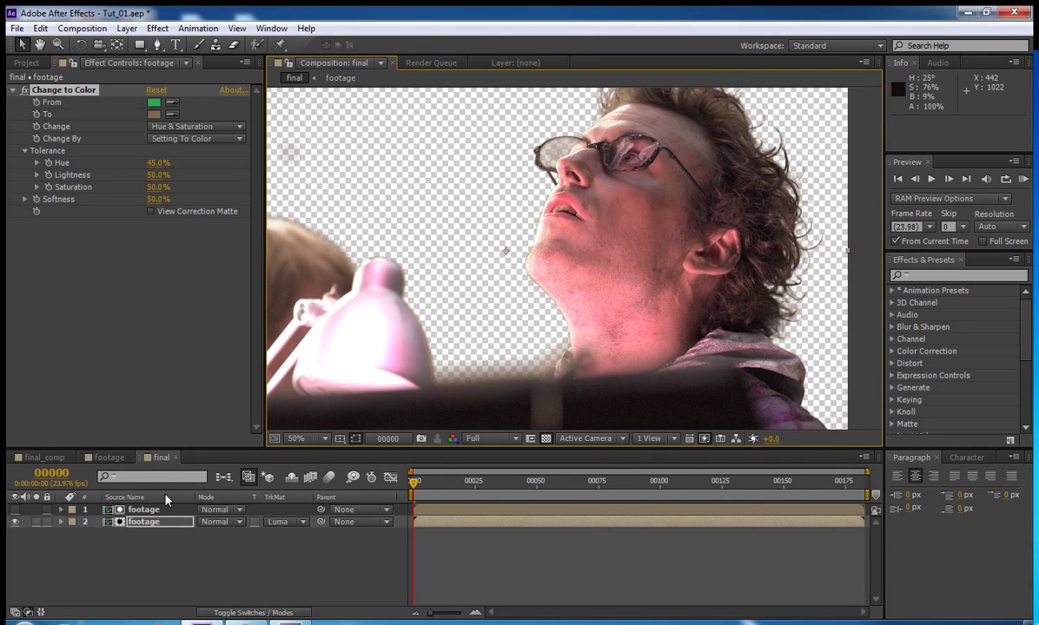
# Step: Pre-compose the final comp's footage layers into a comp named keyed_comp
pyautogui.click(176, 557)
pyautogui.hotkey('ctrl', 'shift', 'c')
pyautogui.write('keyed_comp')
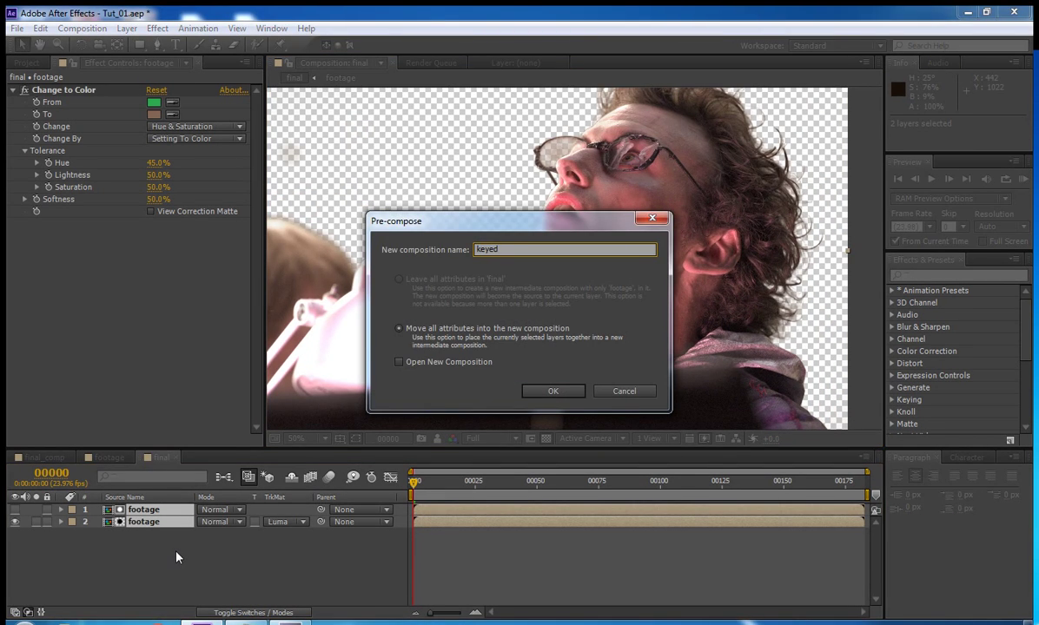
pyautogui.press('Return')
# Step: Add city_night-00000.jpg beneath keyed_comp and pre-compose it as BG_comp
pyautogui.click(28, 63)
pyautogui.moveTo(74, 189); pyautogui.dragTo(139, 522)
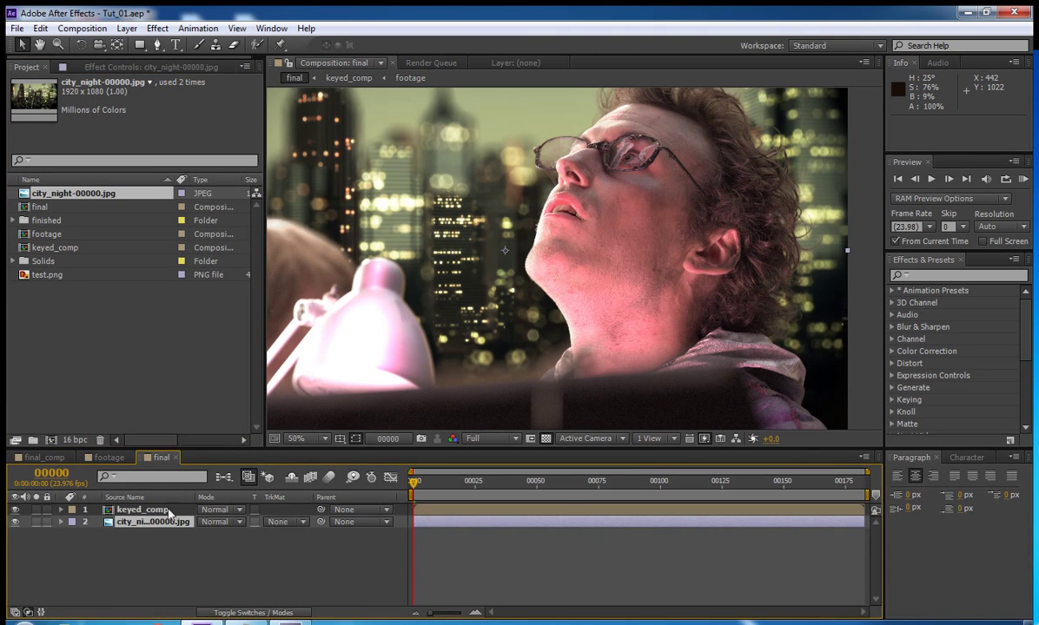
pyautogui.hotkey('shift', '/')
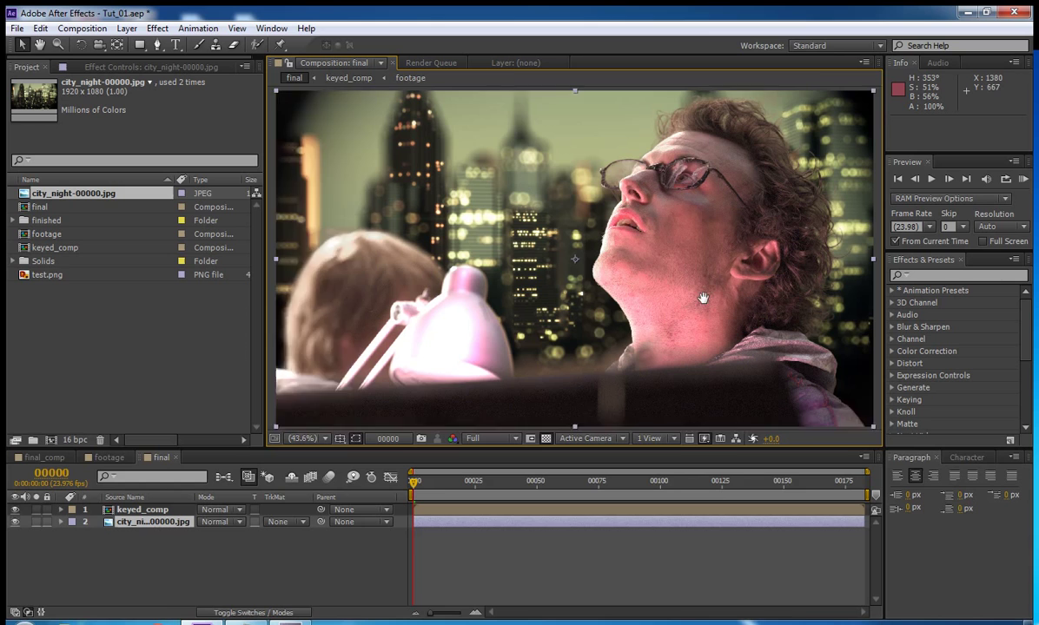
pyautogui.hscroll(-2, 608, 313)
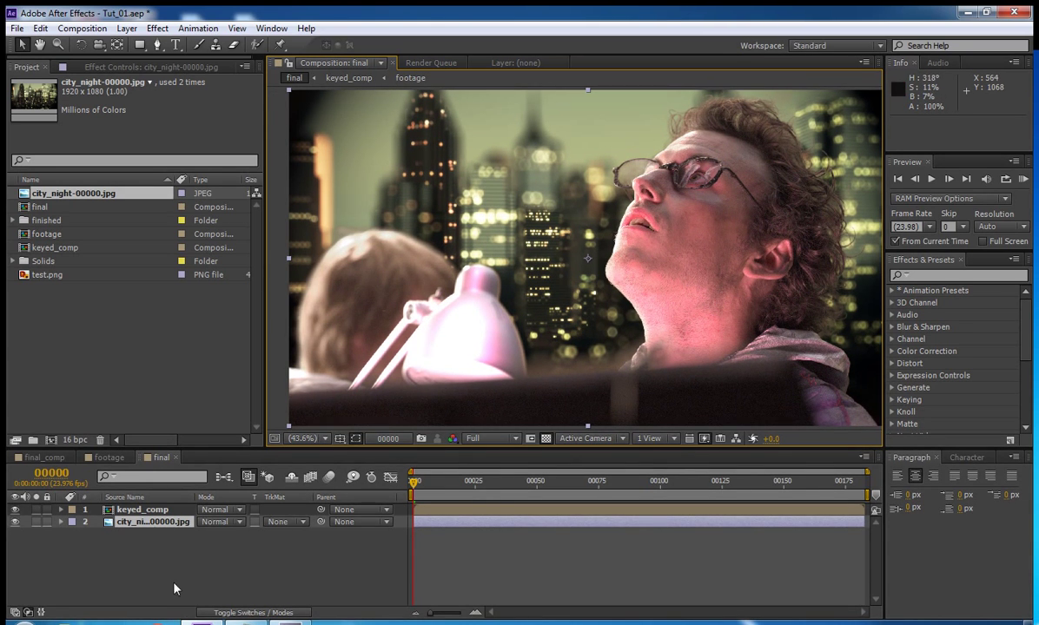
pyautogui.hotkey('ctrl', 'shift', 'c')
pyautogui.write('BG_comp')
pyautogui.press('Return')
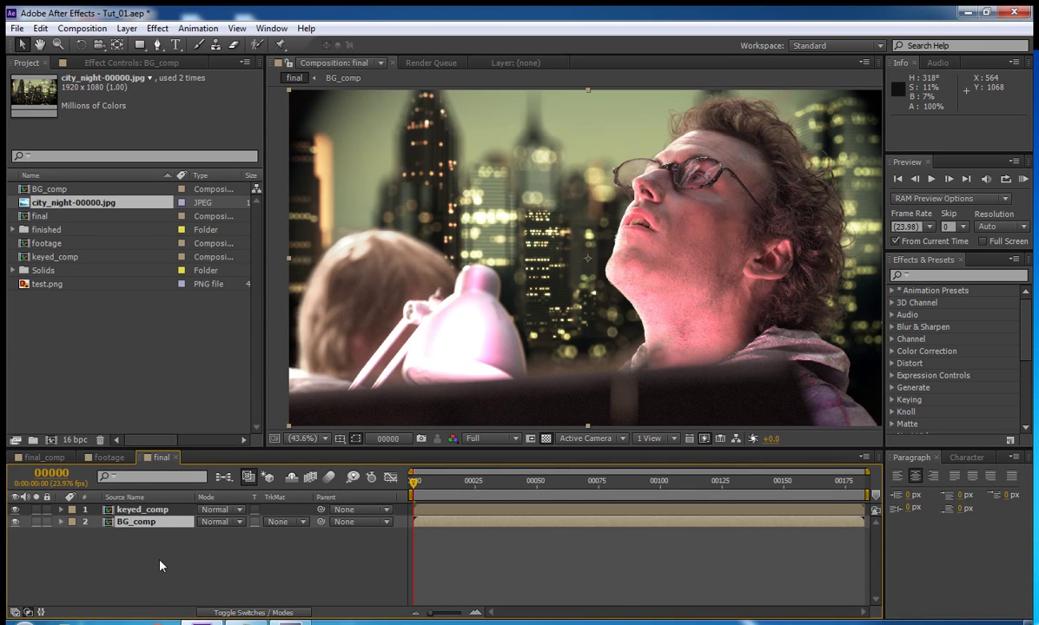
# Step: Duplicate keyed_comp and BG_comp, move the copies to the top, and pre-compose them as lightwrap
pyautogui.hotkey('ctrl', 'Up')
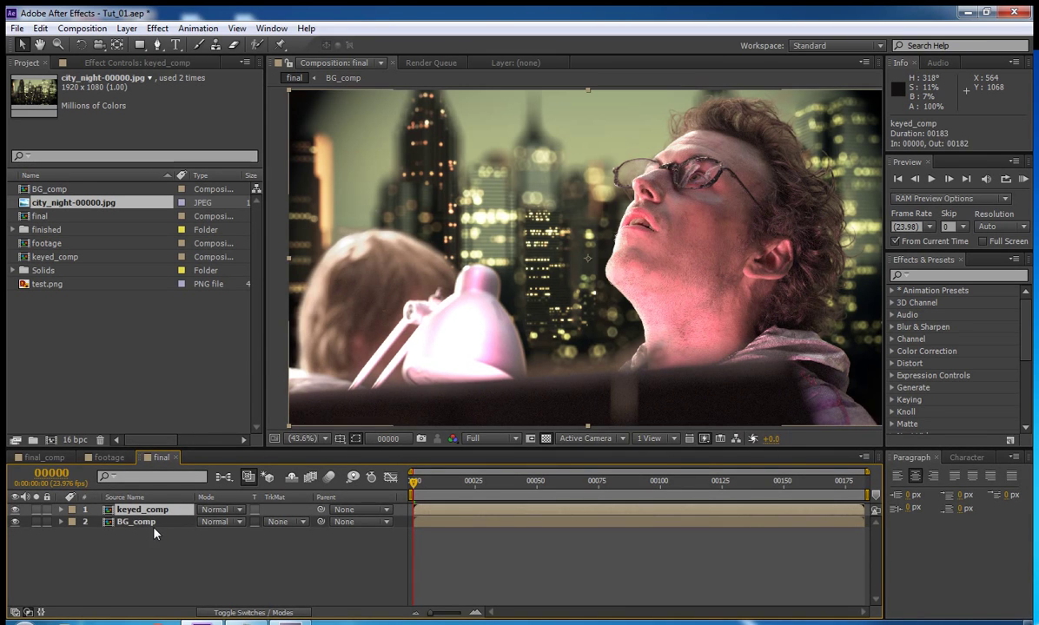
pyautogui.keyDown('shift'); pyautogui.click(139, 522); pyautogui.keyUp('shift')
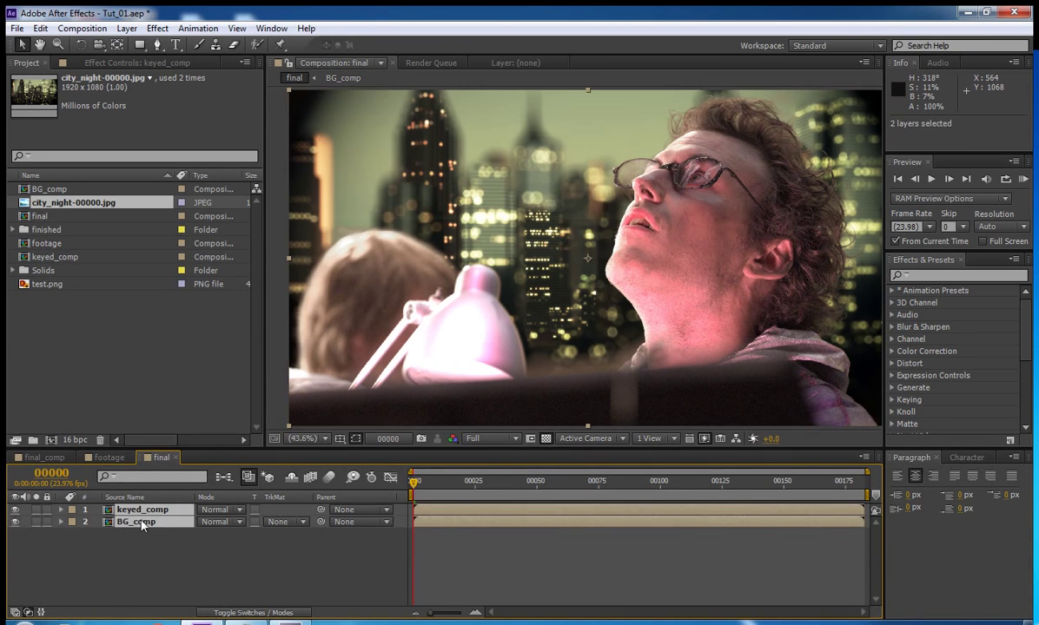
pyautogui.hotkey('ctrl', 'd')
pyautogui.hotkey('ctrl', 'shift', ']')
pyautogui.hotkey('ctrl', 'shift', 'c')
pyautogui.write('lightwrap')
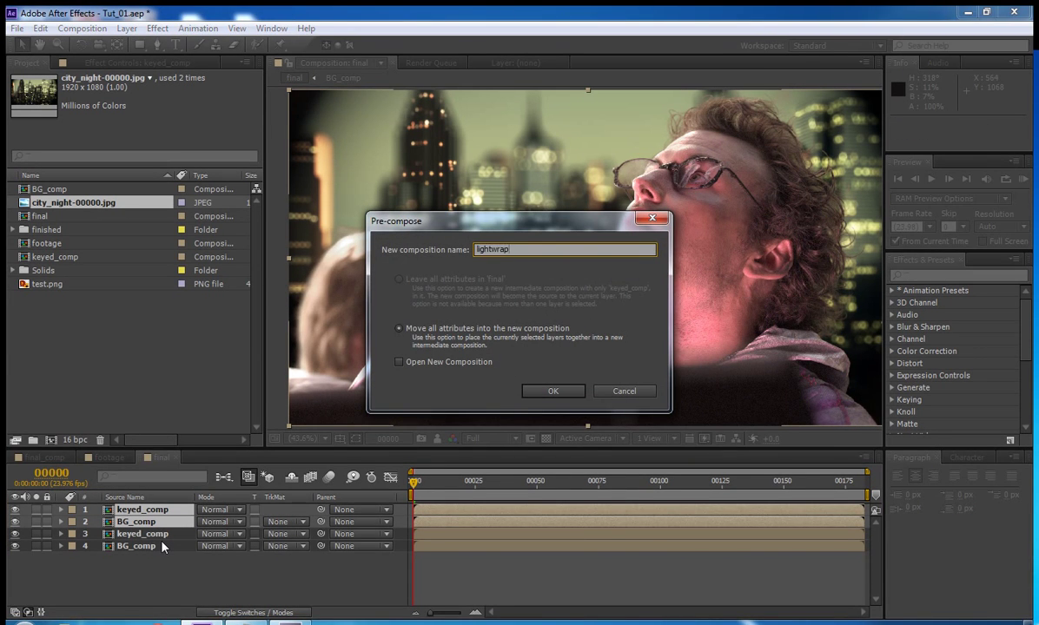
pyautogui.press('Return')
# Step: Inside lightwrap, set the top layer to Silhouette Alpha and give BG_comp an Alpha Matte
pyautogui.doubleClick(139, 510)
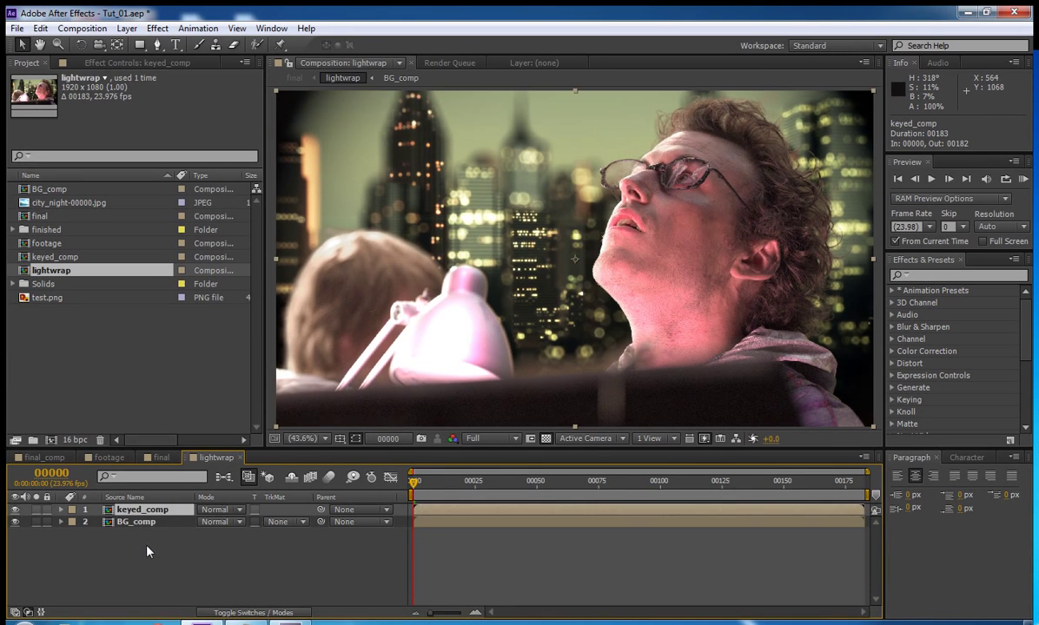
pyautogui.click(230, 512)
pyautogui.click(282, 589)
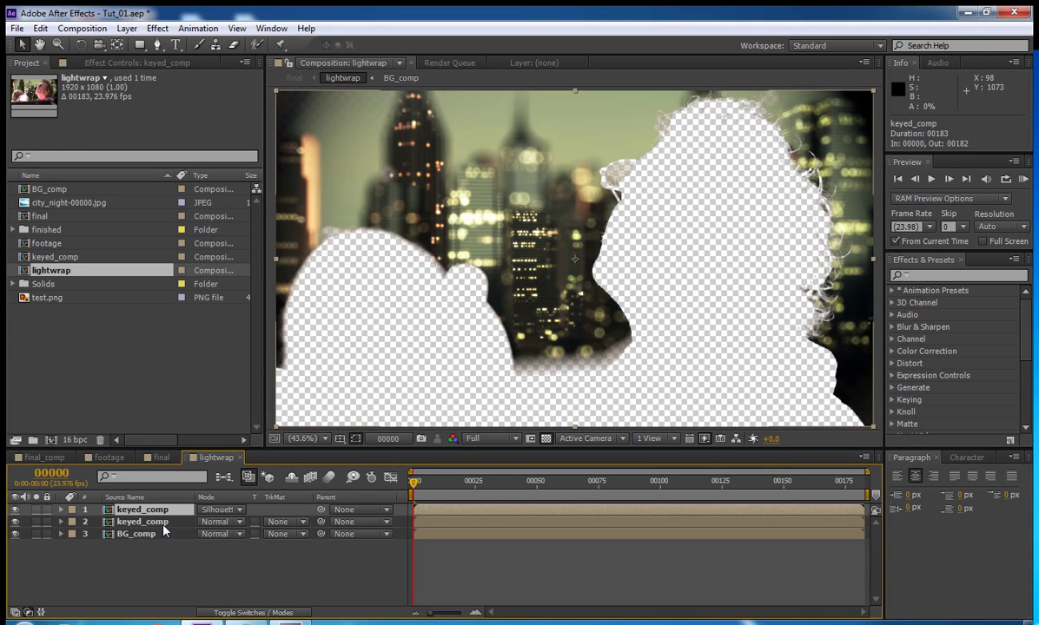
pyautogui.click(139, 535)
pyautogui.click(298, 534)
pyautogui.click(326, 469)
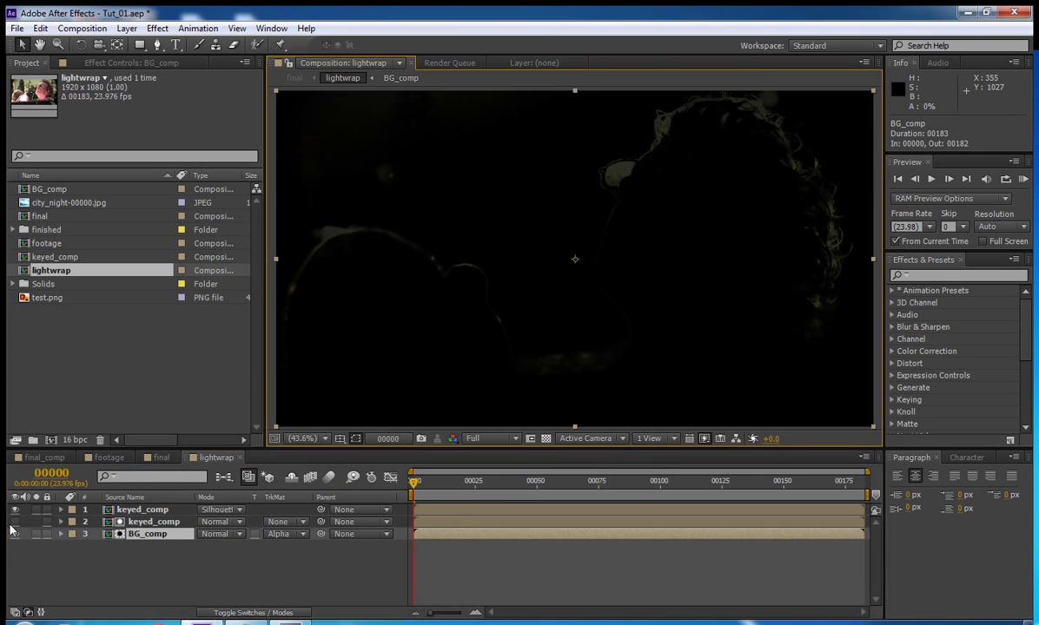
pyautogui.click(185, 515)
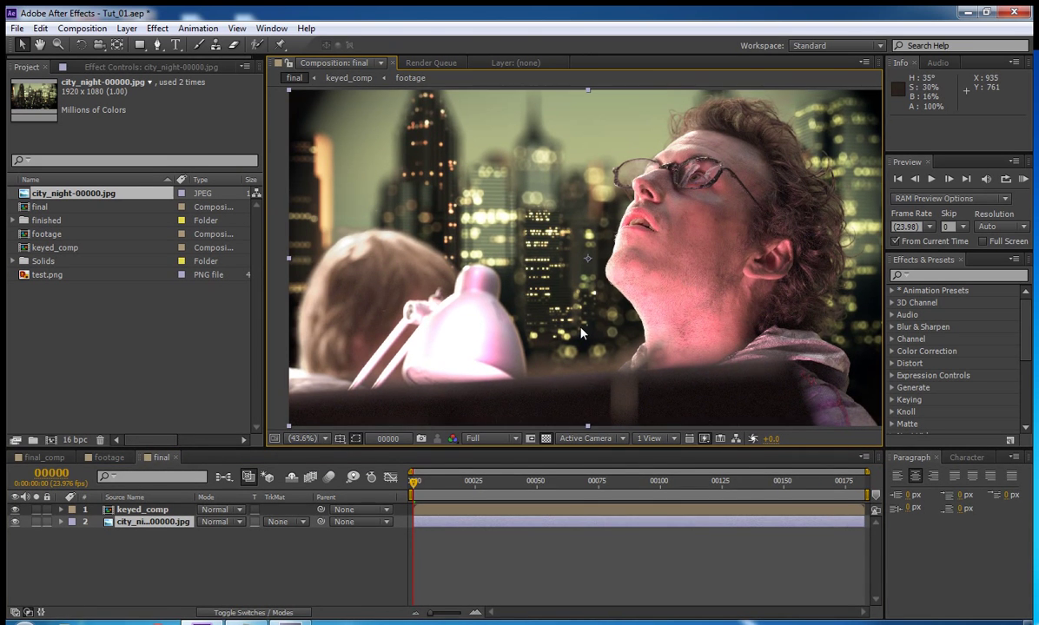
# Step: Pre-compose the city image layer again as BG_comp
pyautogui.click(148, 525)
pyautogui.hotkey('ctrl', 'shift', 'c')
pyautogui.write('BG_comp')
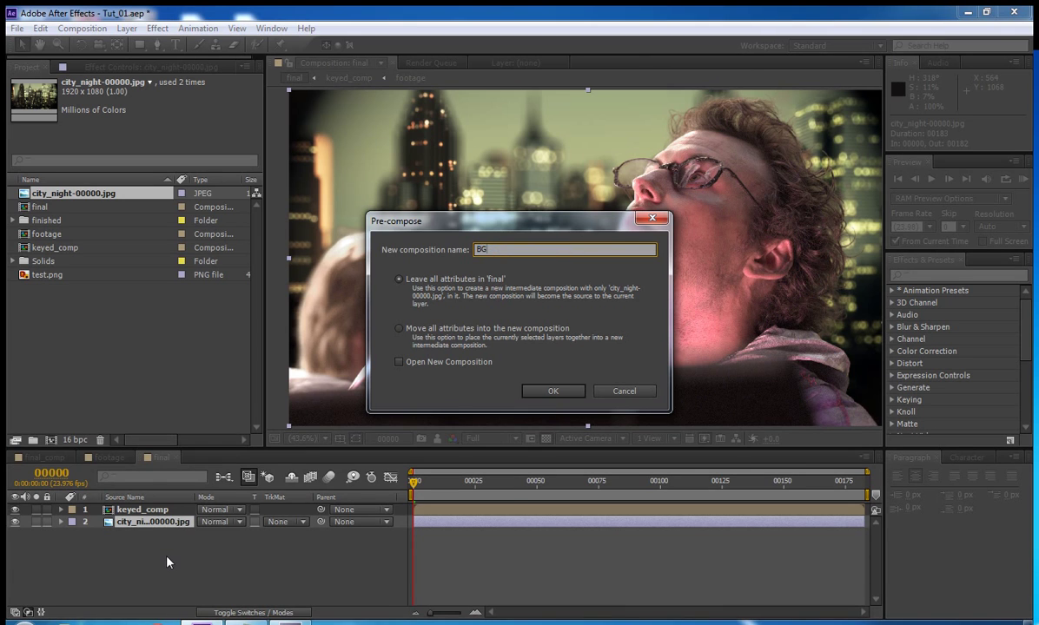
pyautogui.press('Return')
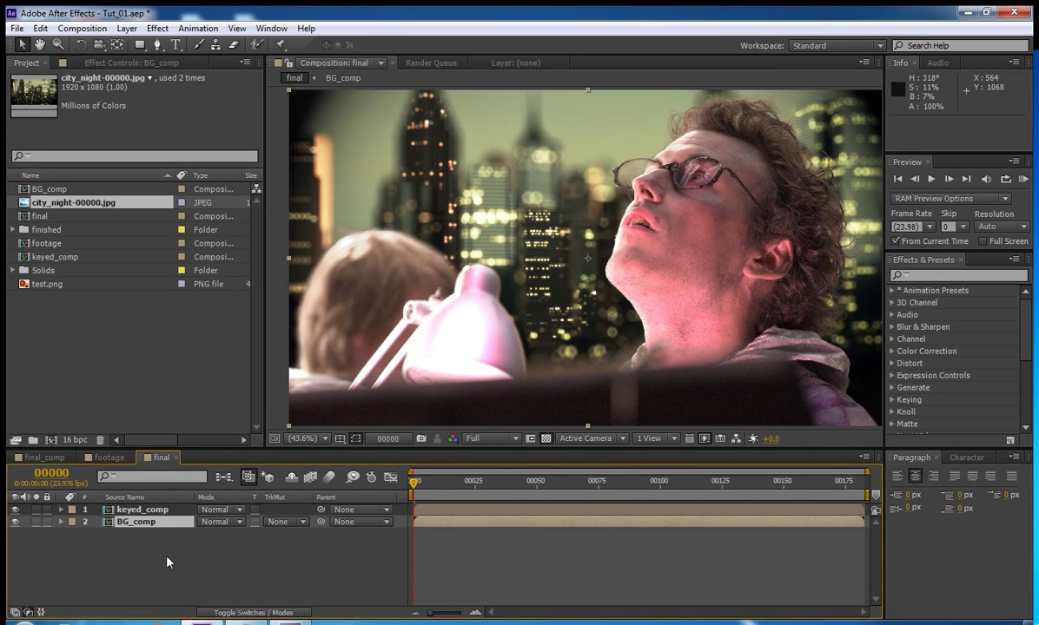
# Step: Duplicate keyed_comp and BG_comp and pre-compose the copies as lightwrap
pyautogui.click(134, 510)
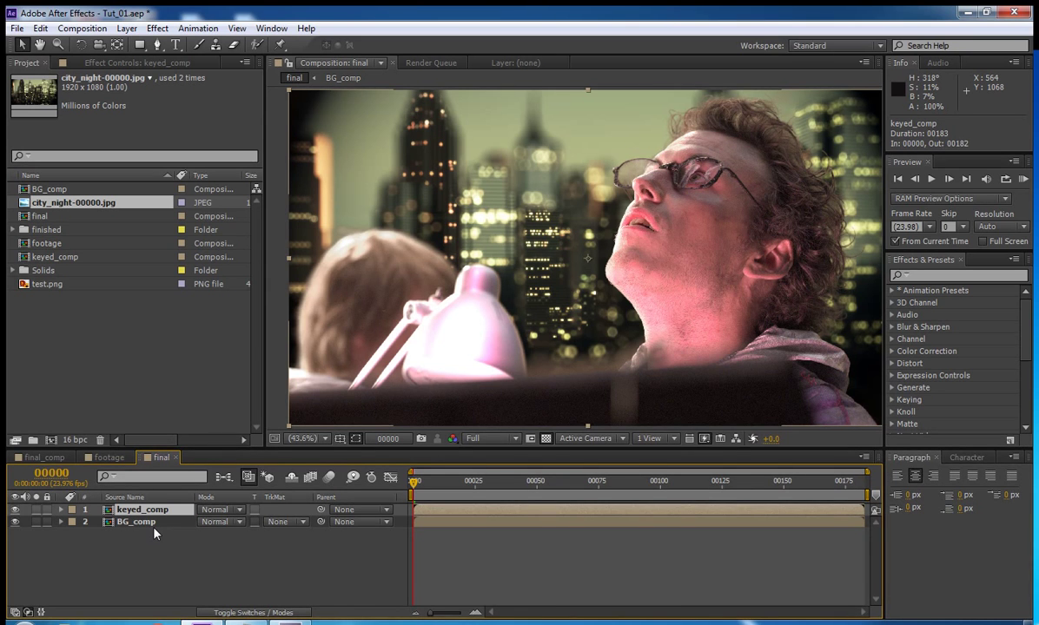
pyautogui.keyDown('shift'); pyautogui.click(137, 522); pyautogui.keyUp('shift')
pyautogui.hotkey('ctrl', 'd')
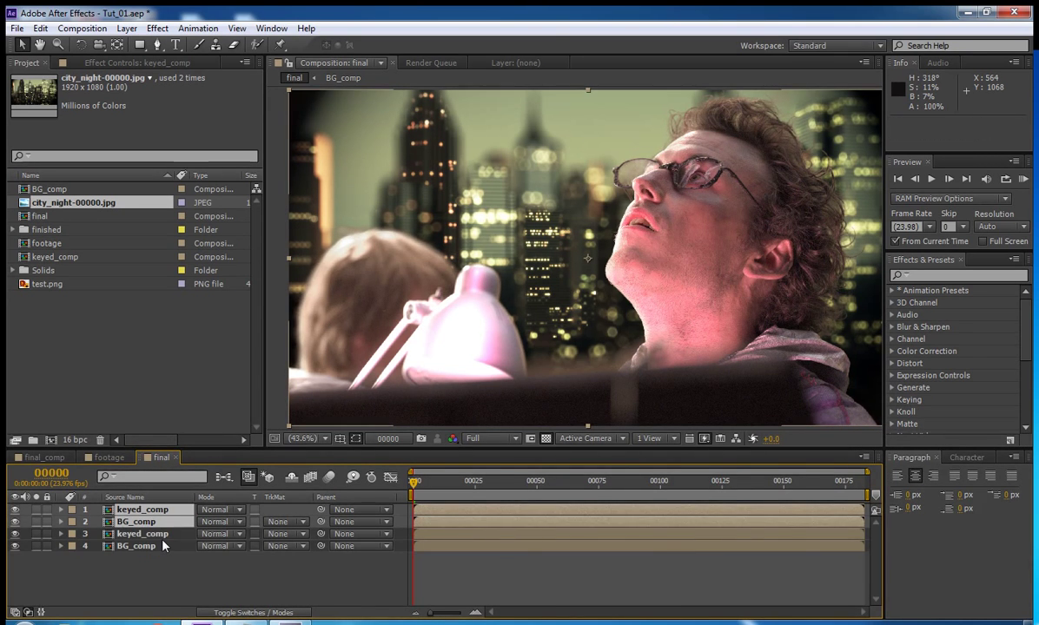
pyautogui.hotkey('ctrl', 'shift', 'c')
pyautogui.write('lightwrap')
pyautogui.press('Return')
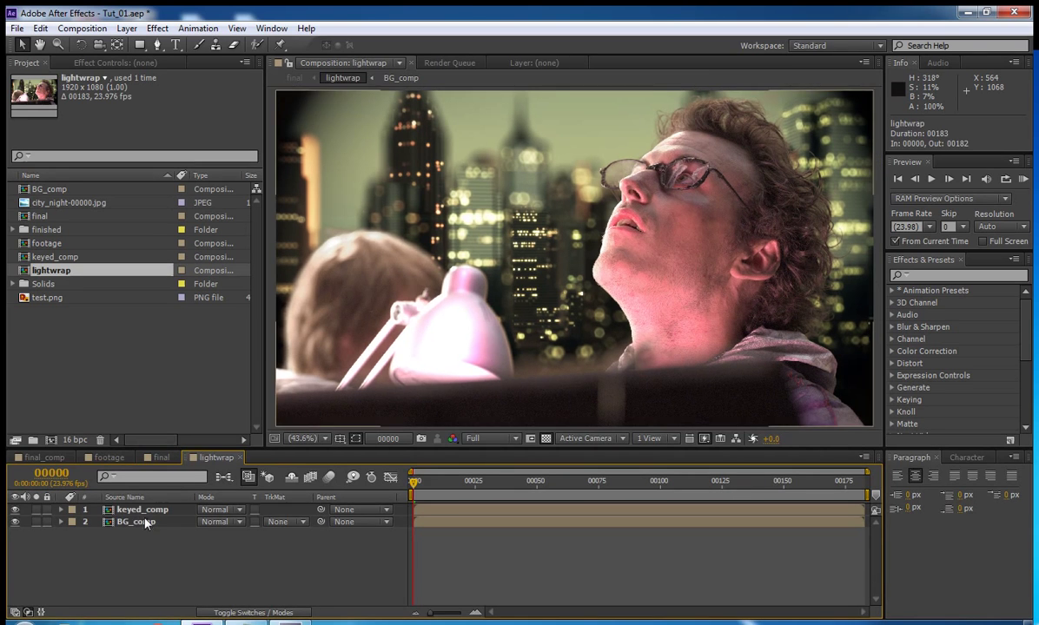
# Step: In lightwrap, duplicate keyed_comp, set the top copy to Silhouette Alpha, give BG_comp an Alpha Matte, and hide the transparency grid
pyautogui.click(136, 510)
pyautogui.hotkey('ctrl', 'd')
pyautogui.click(217, 510)
pyautogui.click(260, 593)
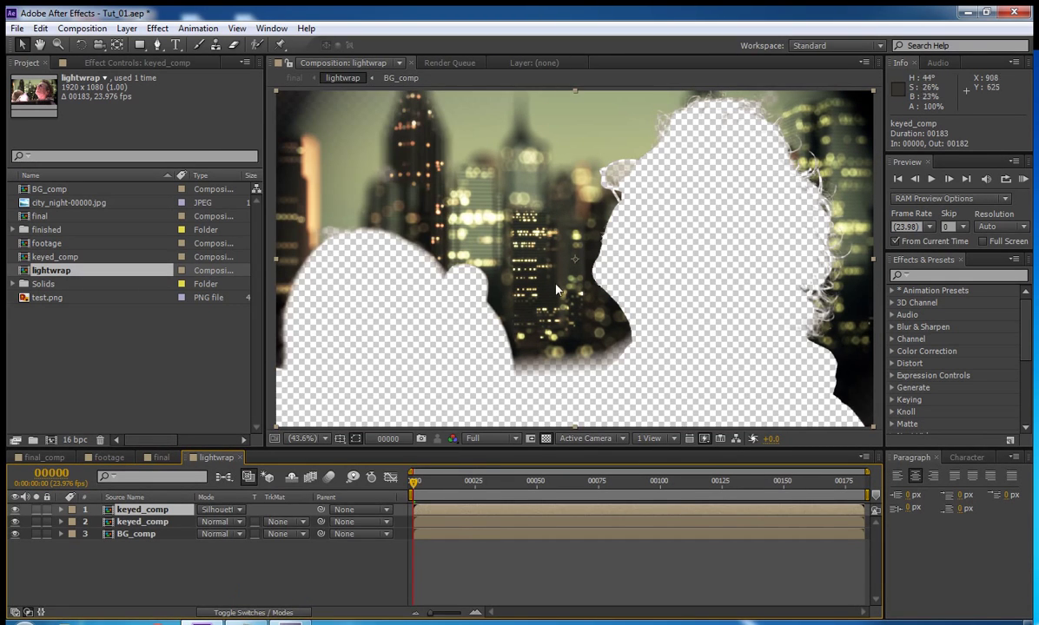
pyautogui.click(139, 534)
pyautogui.click(287, 535)
pyautogui.click(323, 471)
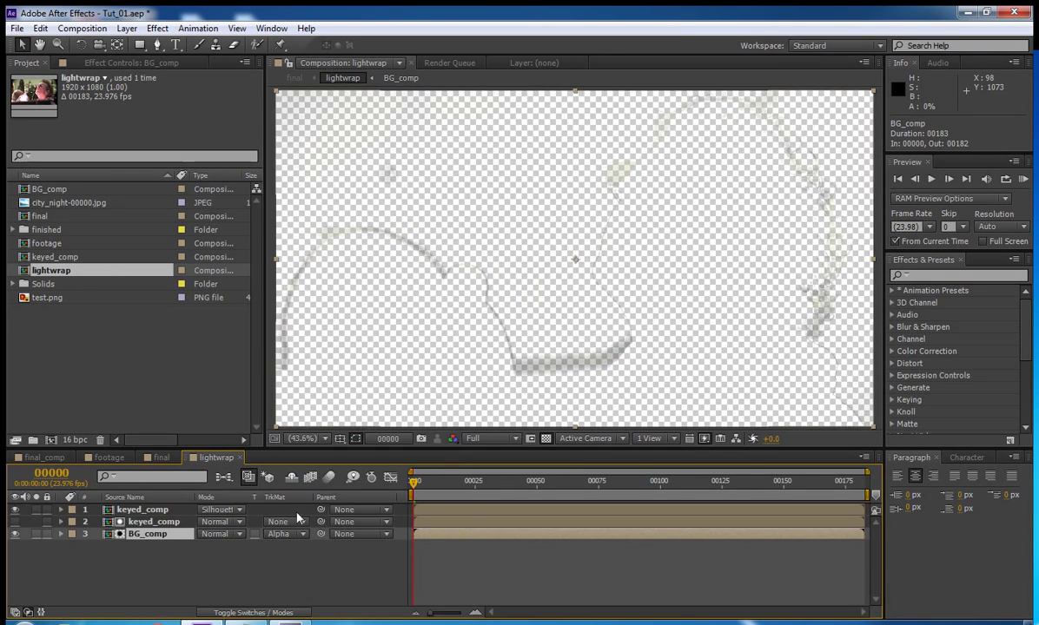
pyautogui.click(545, 439)
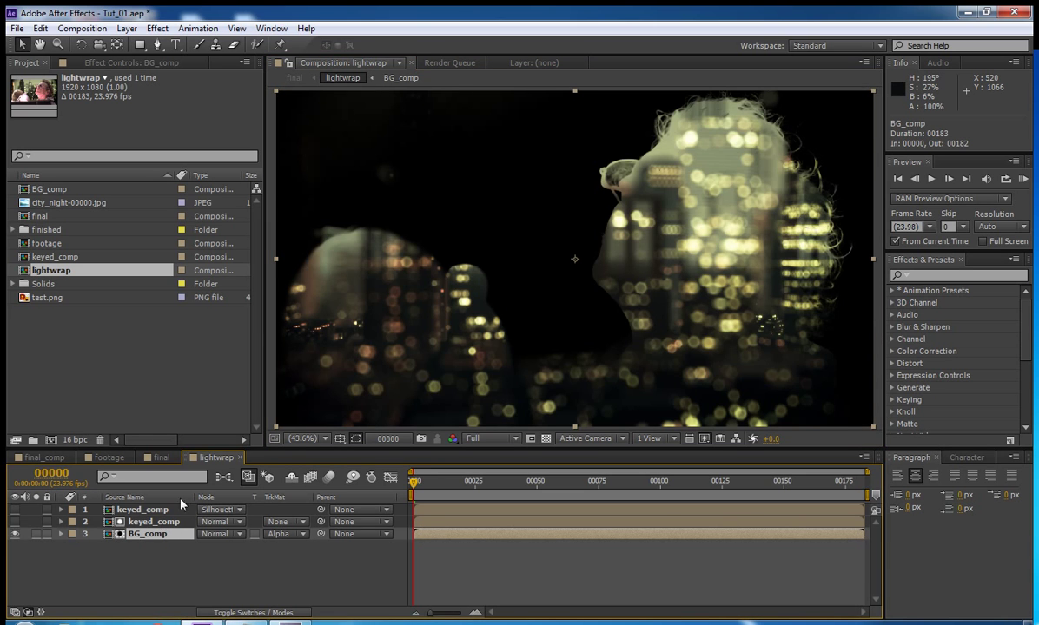
pyautogui.click(181, 509)
pyautogui.click(16, 510)
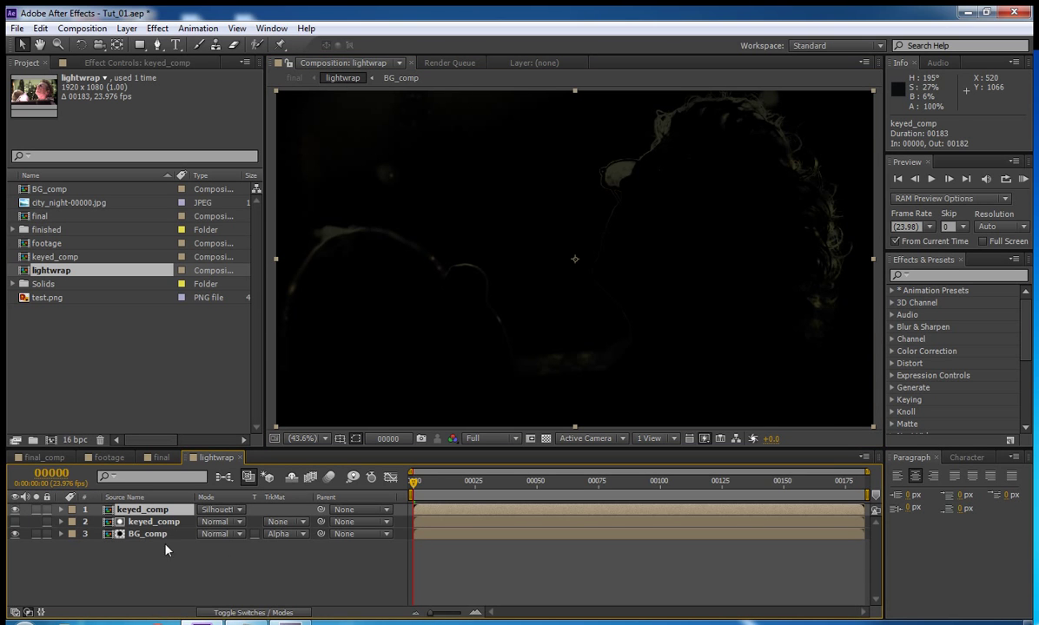
# Step: Apply Matte Choker to keyed_comp, adjusting Choke 1 and raising Gray Level Softness 1
pyautogui.click(157, 28)
pyautogui.moveTo(173, 253)
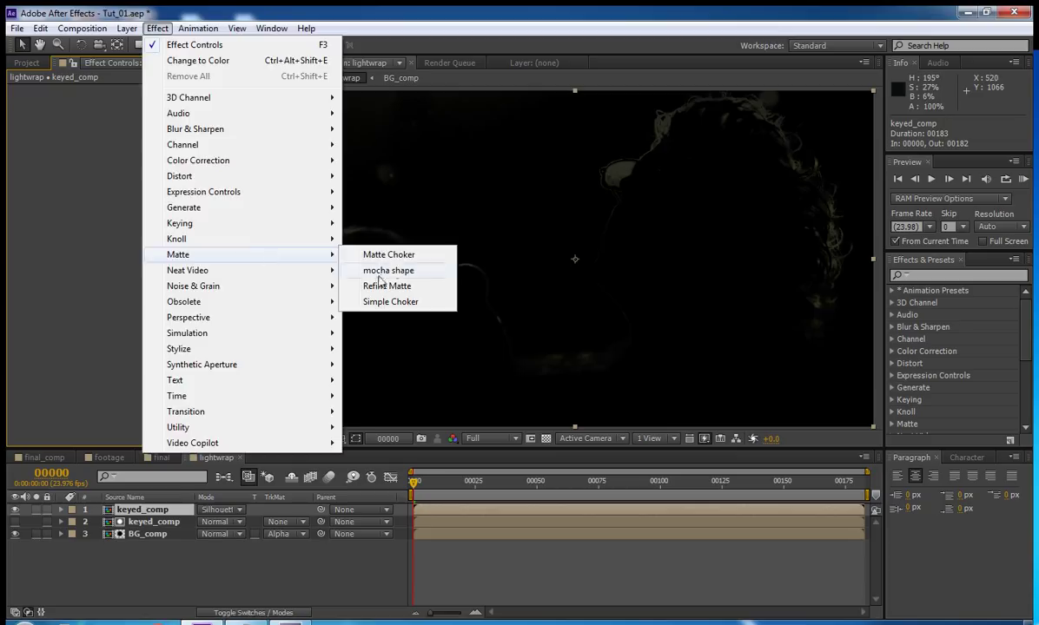
pyautogui.click(371, 236)
pyautogui.click(152, 103)
pyautogui.press('Tab')
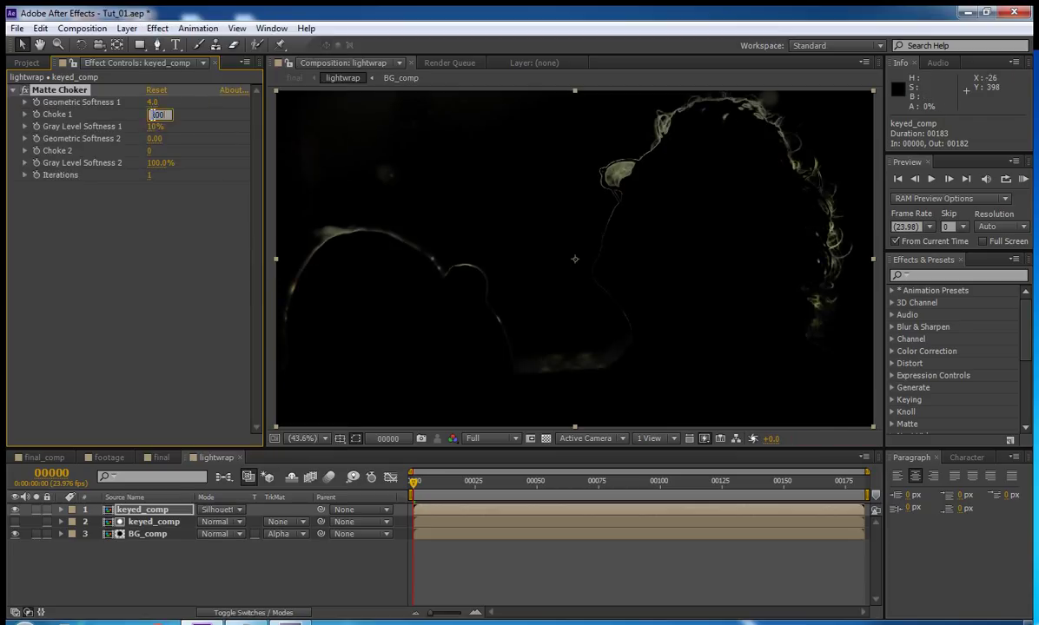
pyautogui.press('Return')
pyautogui.moveTo(158, 125); pyautogui.dragTo(153, 132)
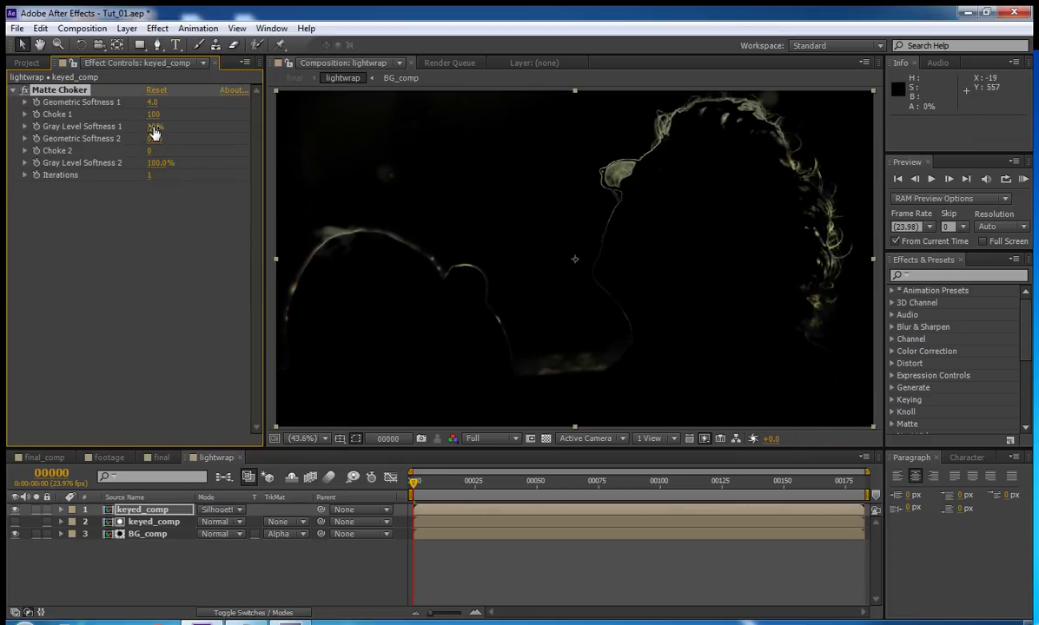
# Step: Add Box Blur with radius 35 to keyed_comp and a Box Blur to BG_comp
pyautogui.click(157, 28)
pyautogui.moveTo(287, 129)
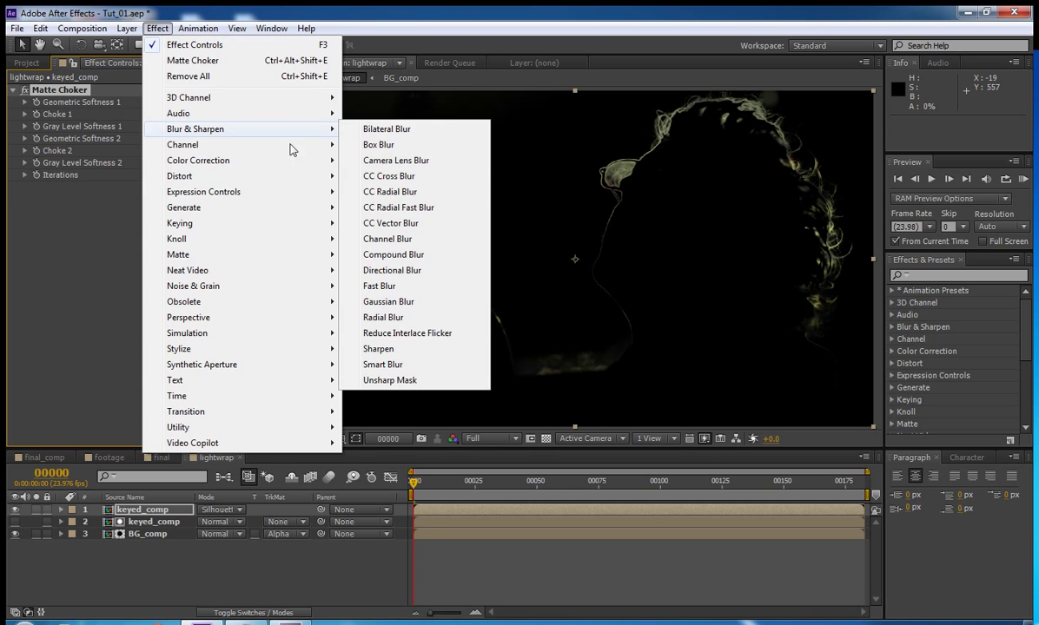
pyautogui.click(502, 144)
pyautogui.moveTo(153, 205); pyautogui.dragTo(187, 205)
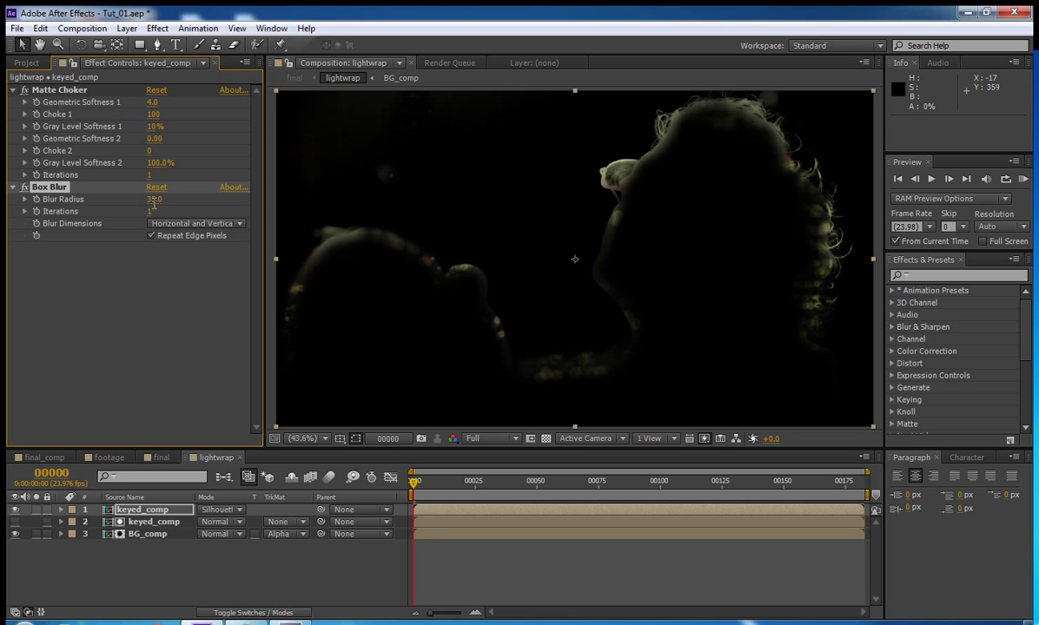
pyautogui.click(148, 534)
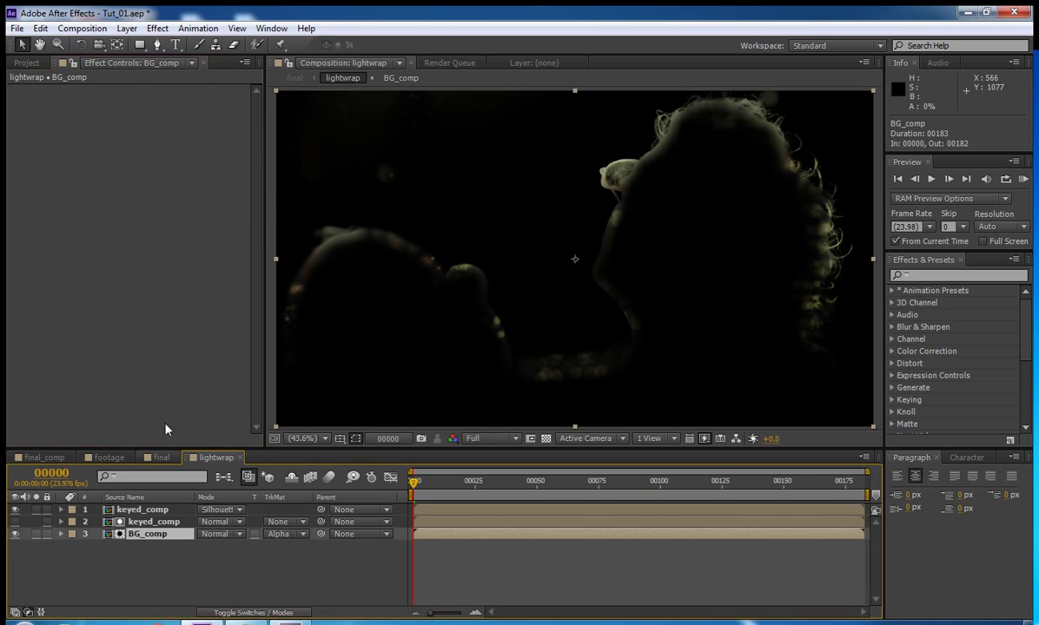
pyautogui.click(158, 27)
pyautogui.click(165, 56)
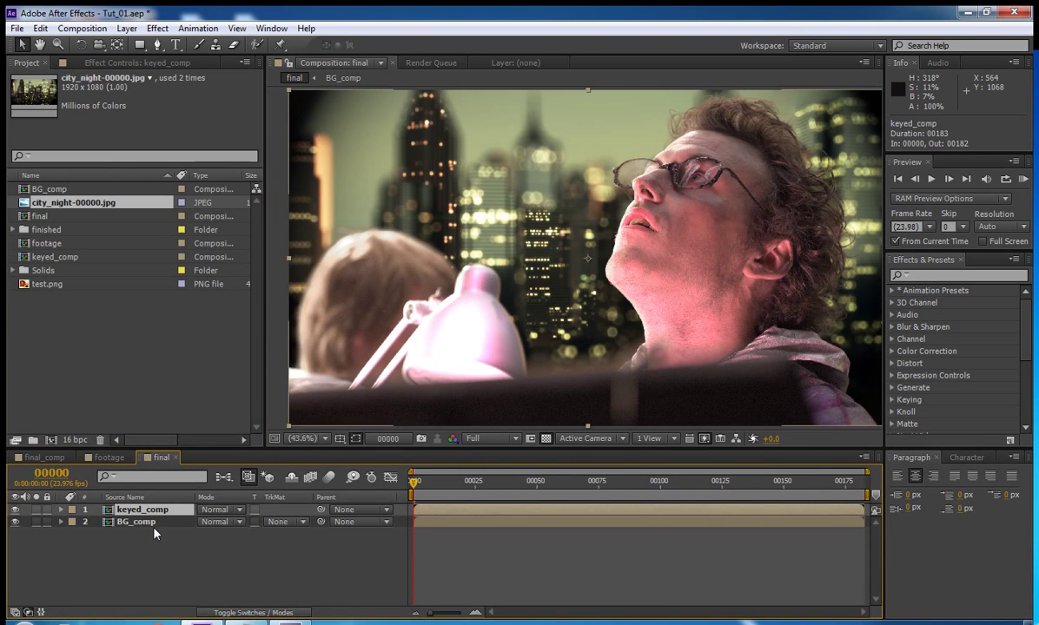
# Step: Duplicate keyed_comp and BG_comp, move the copies to the top, and nest them as lightwrap
pyautogui.keyDown('shift'); pyautogui.click(142, 522); pyautogui.keyUp('shift')
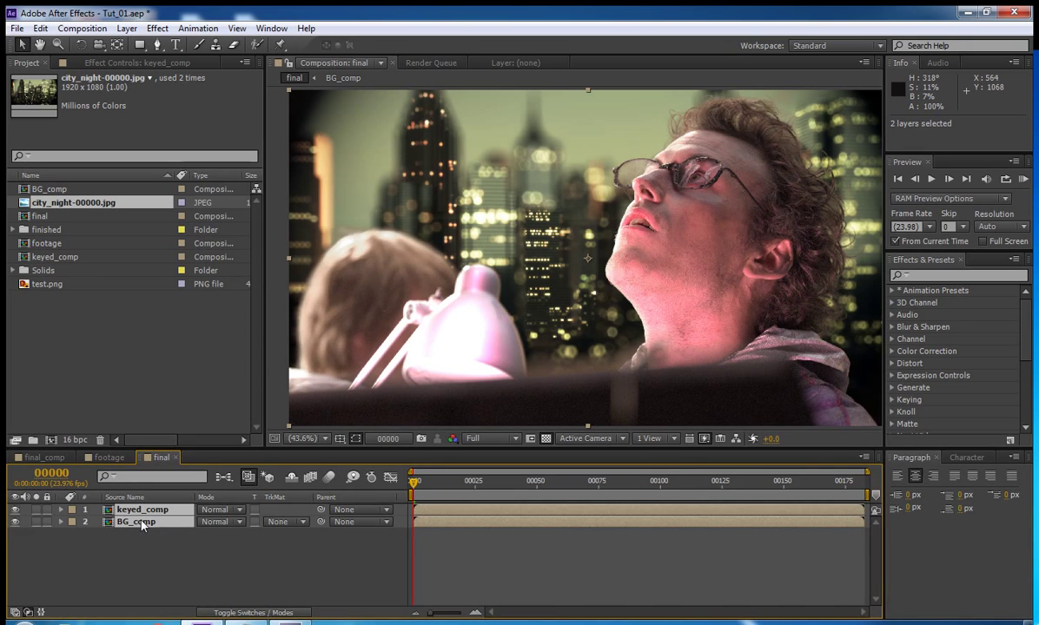
pyautogui.hotkey('ctrl', 'd')
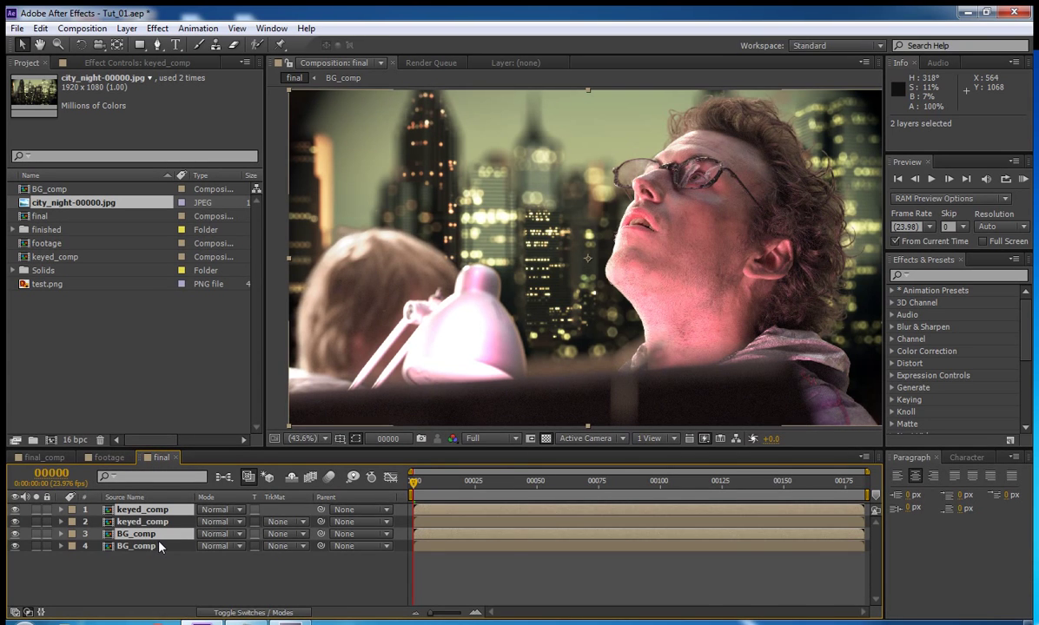
pyautogui.moveTo(159, 534); pyautogui.dragTo(159, 522)
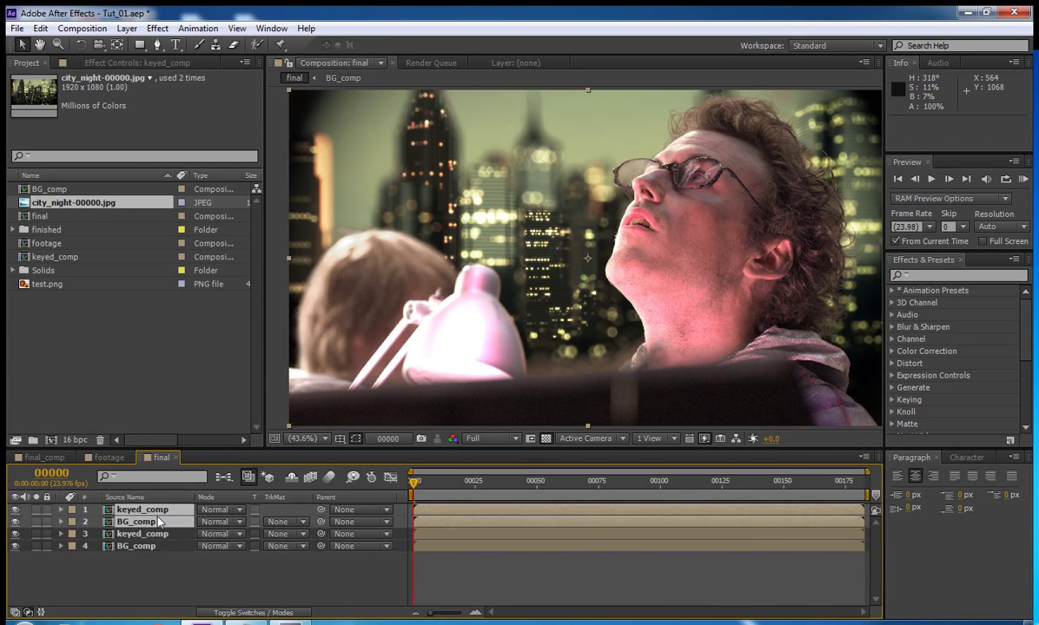
pyautogui.hotkey('ctrl', 'shift', 'c')
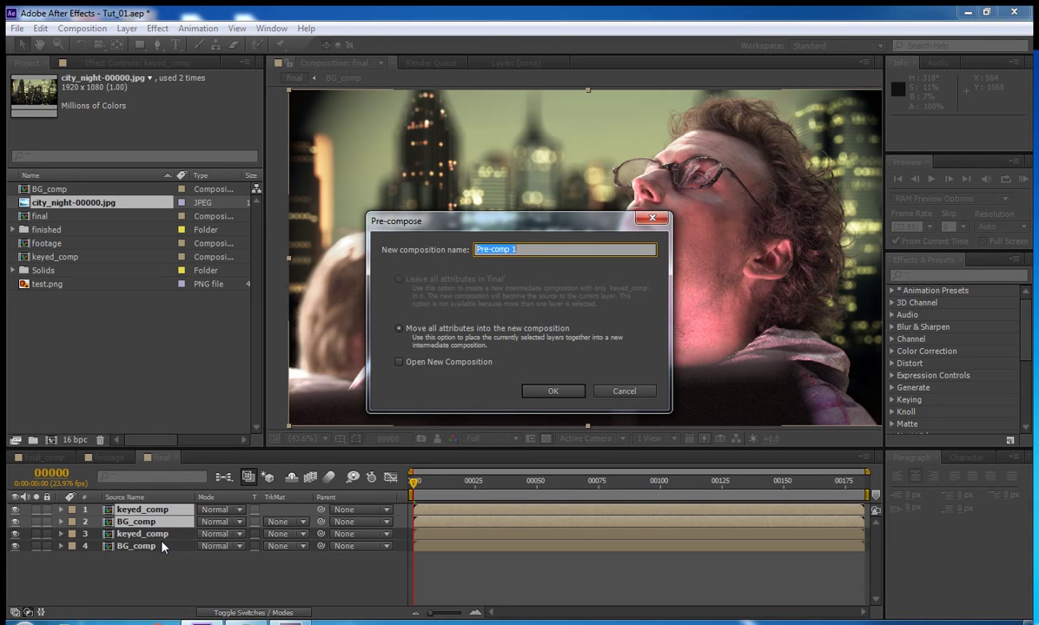
pyautogui.write('lightwrap')
pyautogui.press('Return')
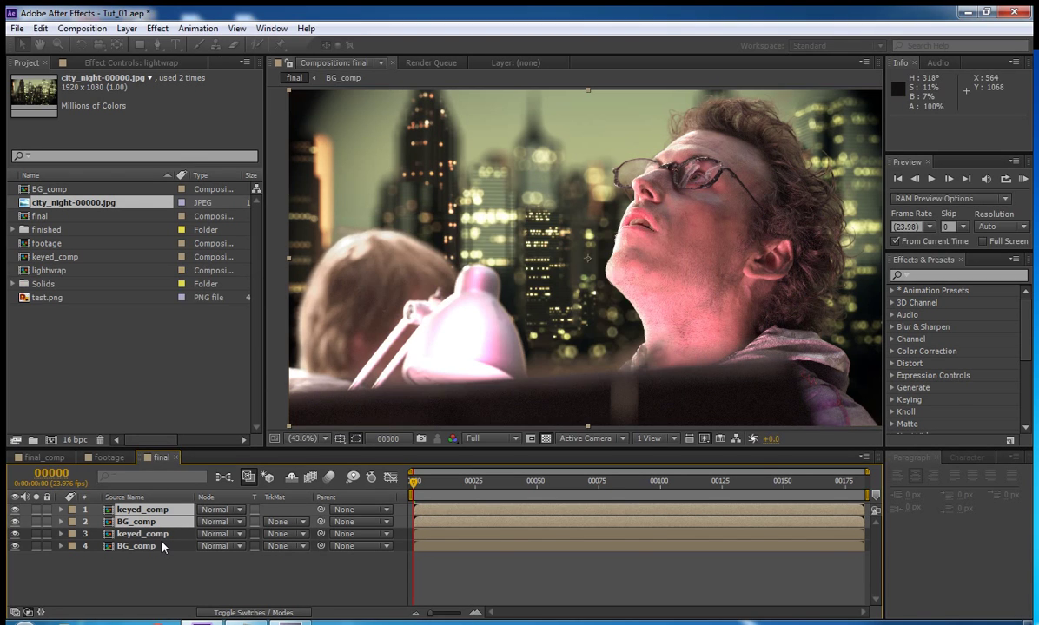
# Step: In lightwrap, duplicate keyed_comp and set the top copy to Silhouette Alpha
pyautogui.doubleClick(139, 515)
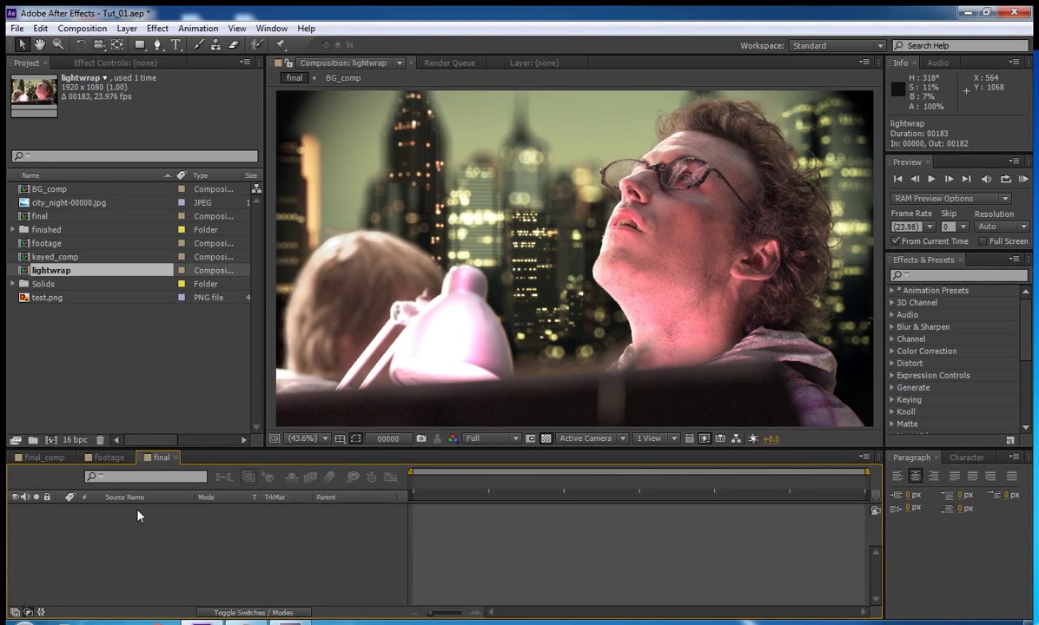
pyautogui.hotkey('ctrl', 'a')
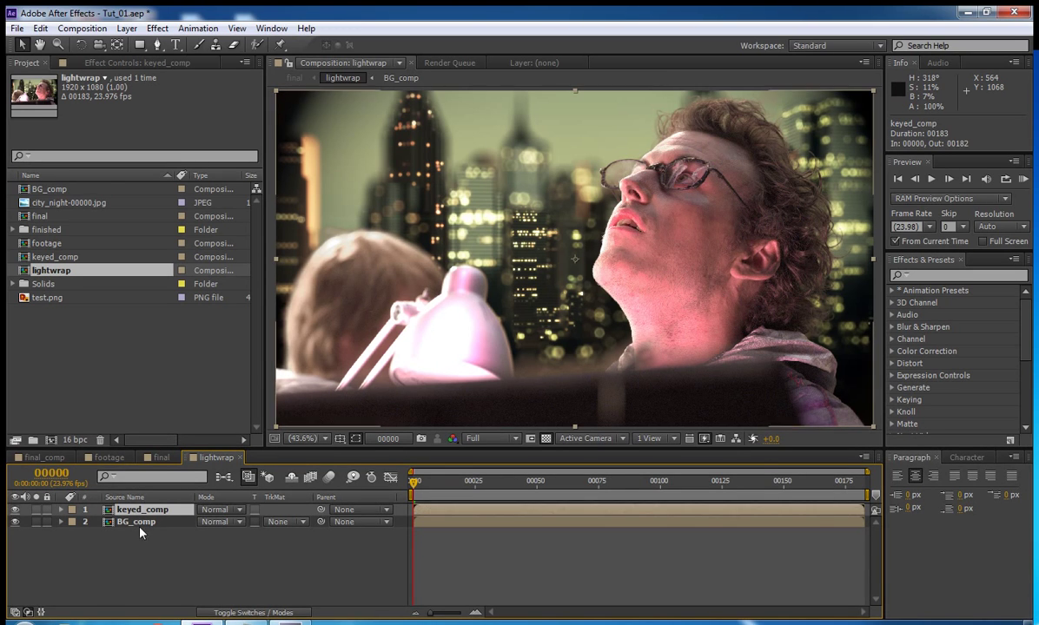
pyautogui.hotkey('ctrl', 'd')
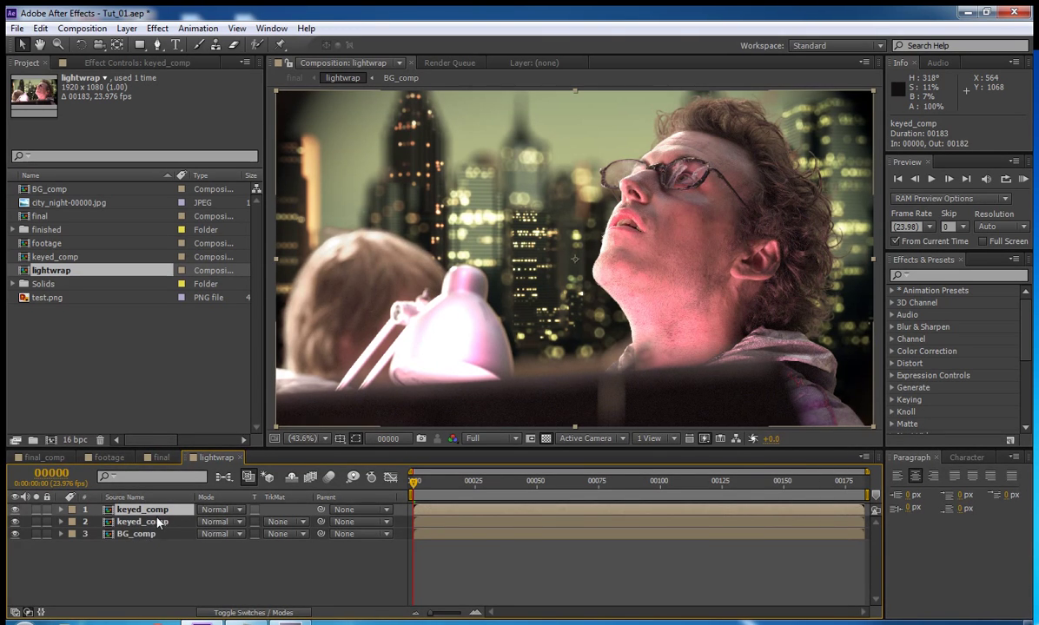
pyautogui.click(232, 521)
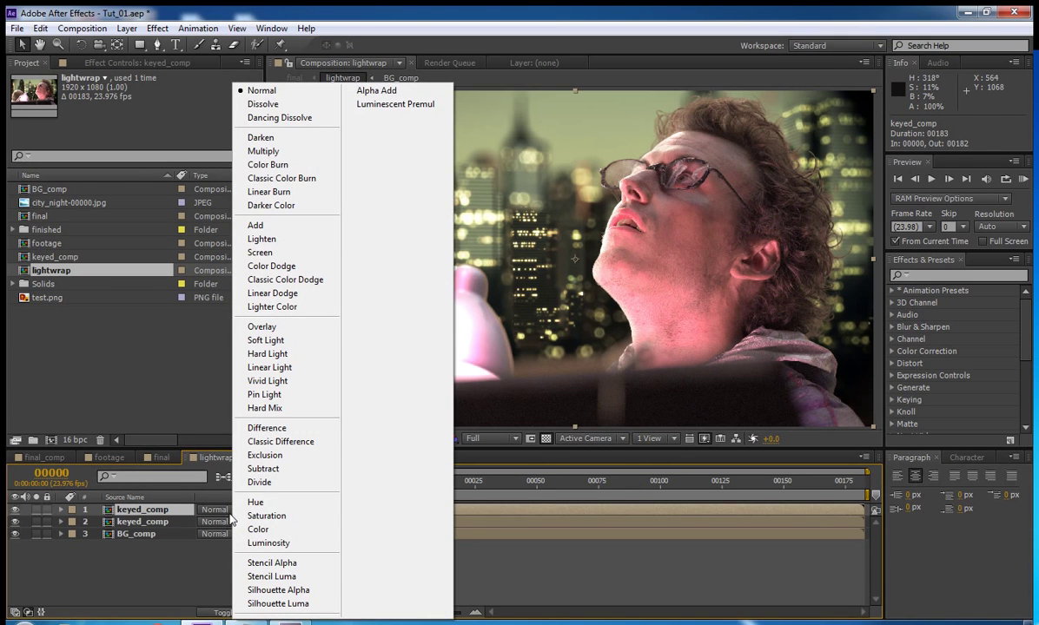
pyautogui.click(278, 590)
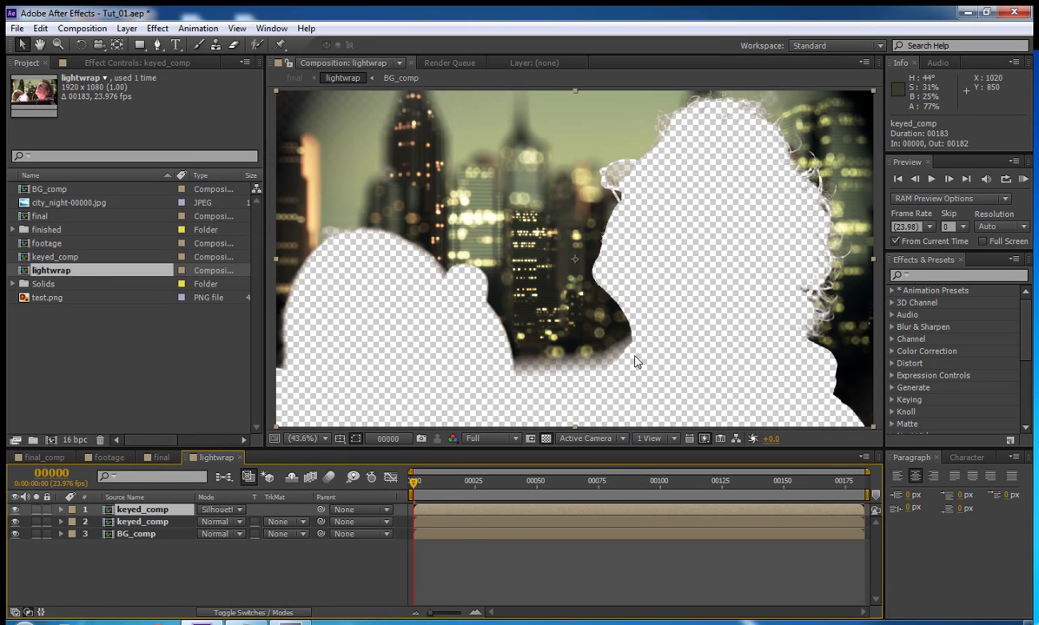
# Step: Give BG_comp an Alpha Matte from keyed_comp, turn off the transparency grid, and check the rim
pyautogui.click(146, 535)
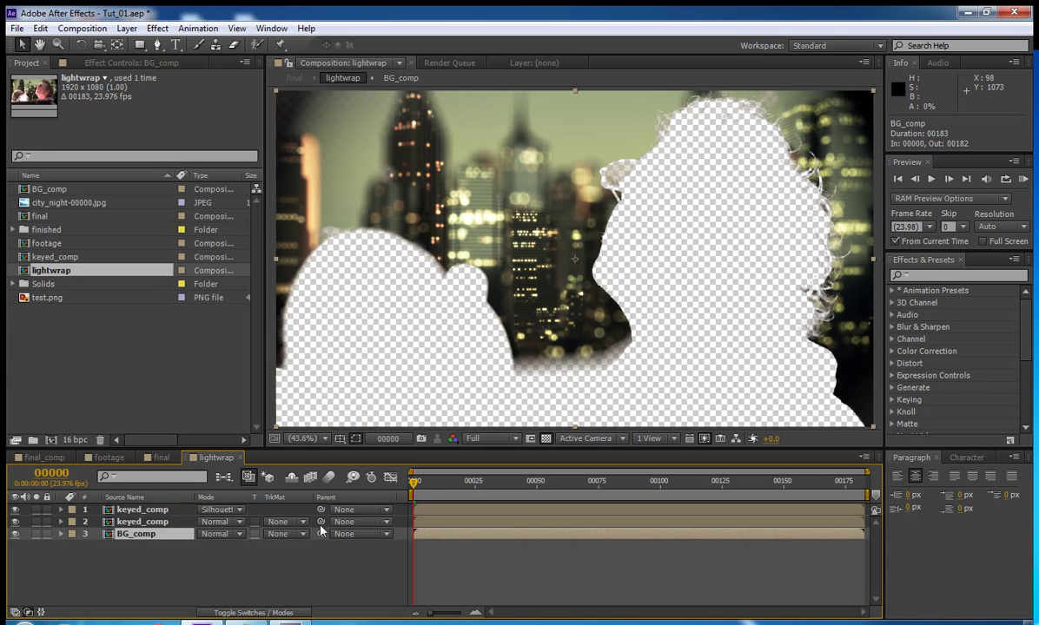
pyautogui.click(286, 535)
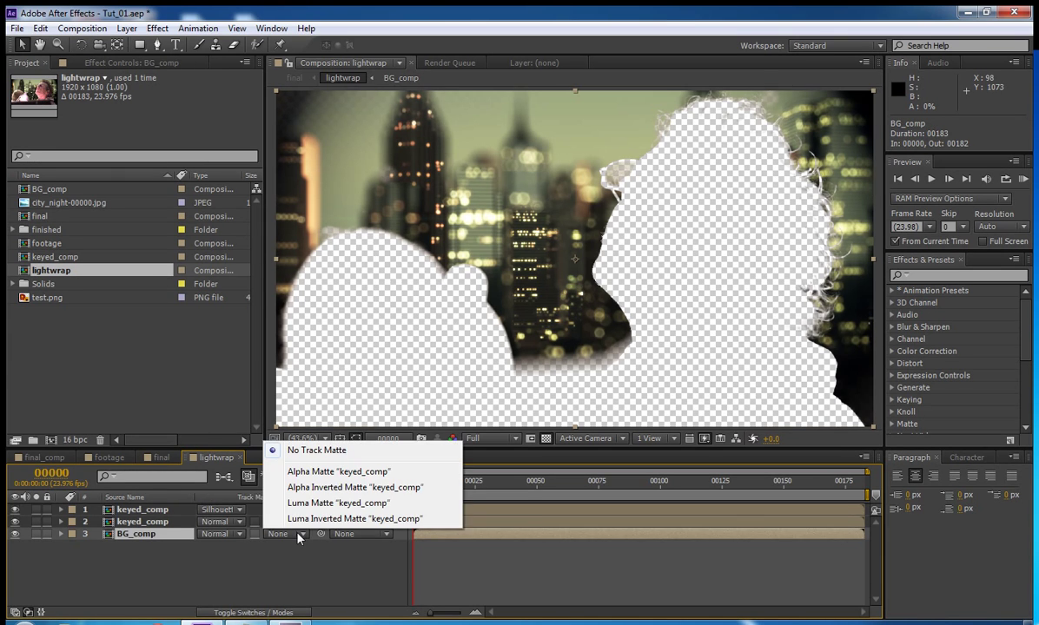
pyautogui.click(338, 471)
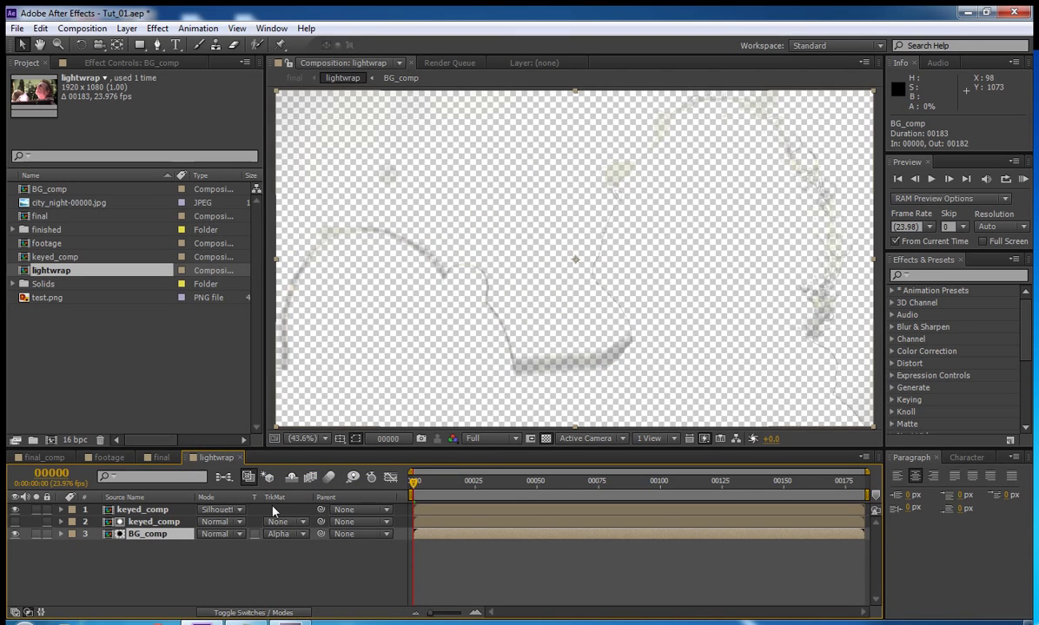
pyautogui.click(545, 439)
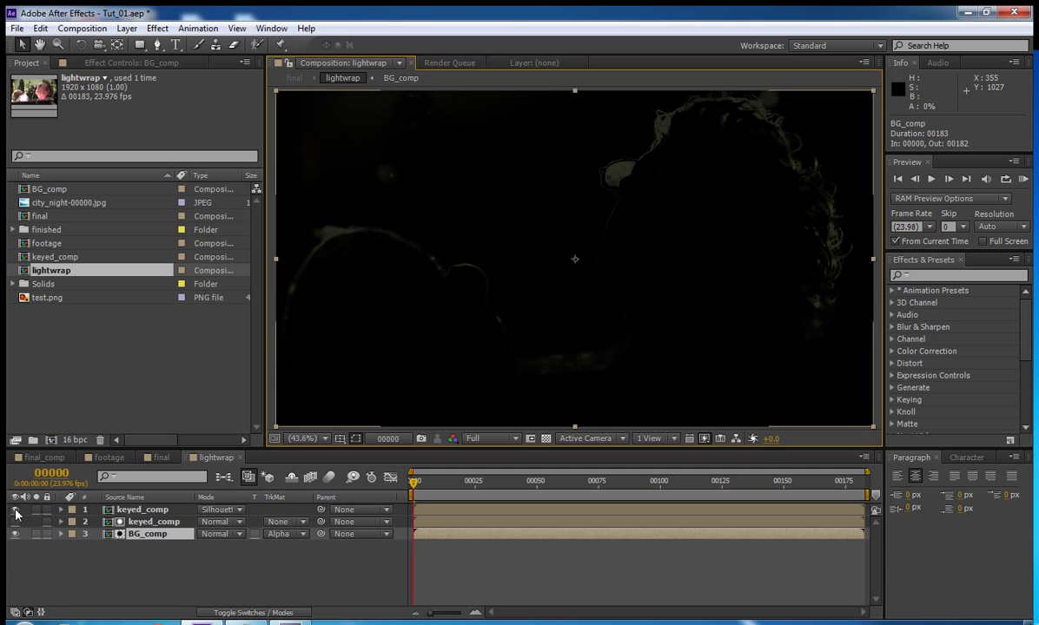
pyautogui.click(209, 553)
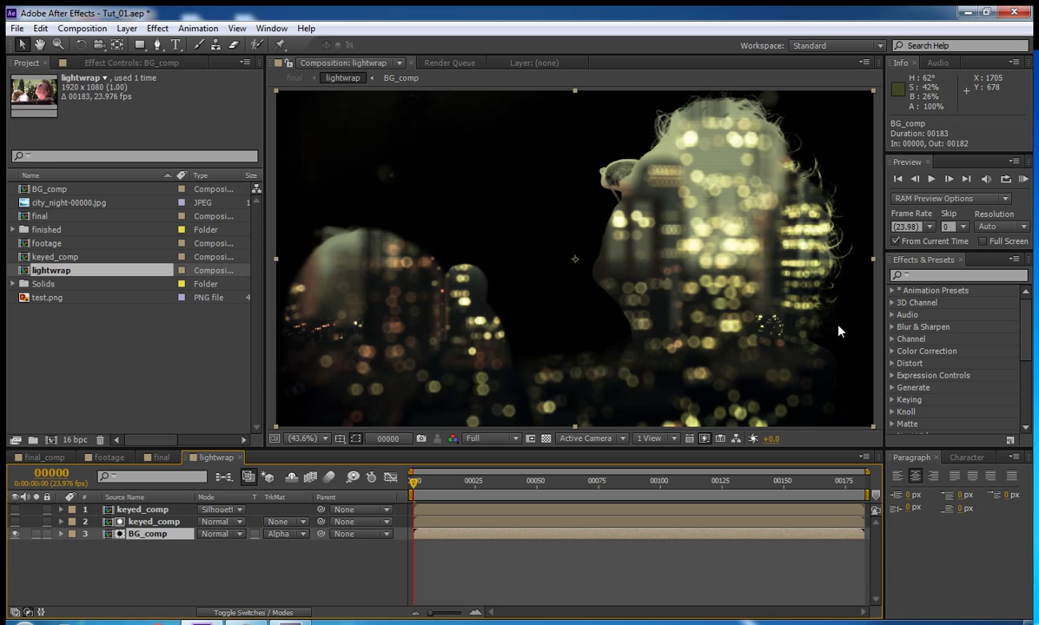
pyautogui.click(148, 510)
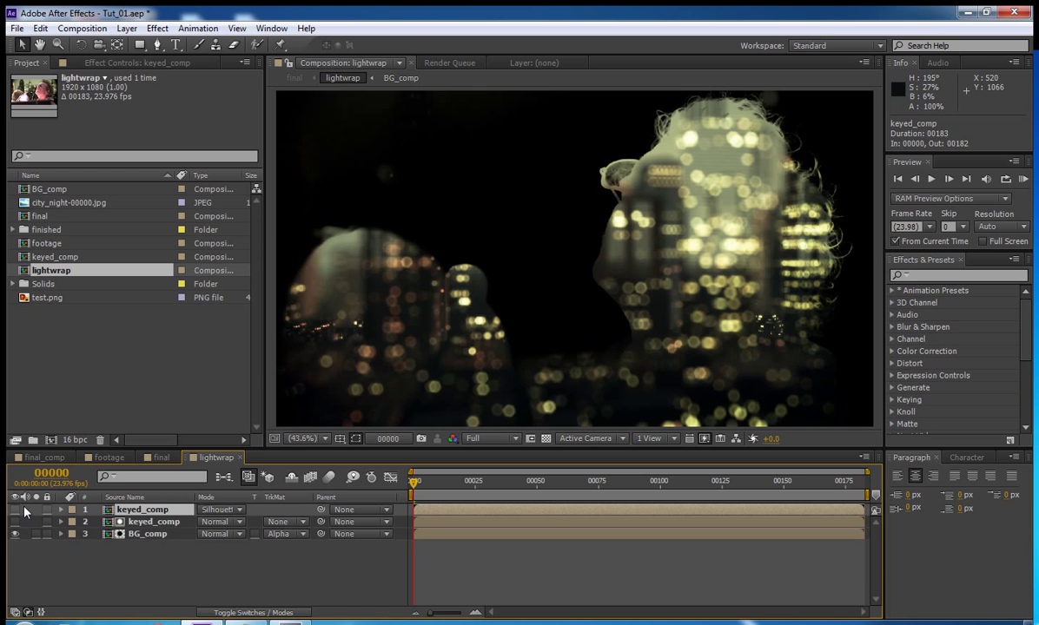
pyautogui.click(15, 510)
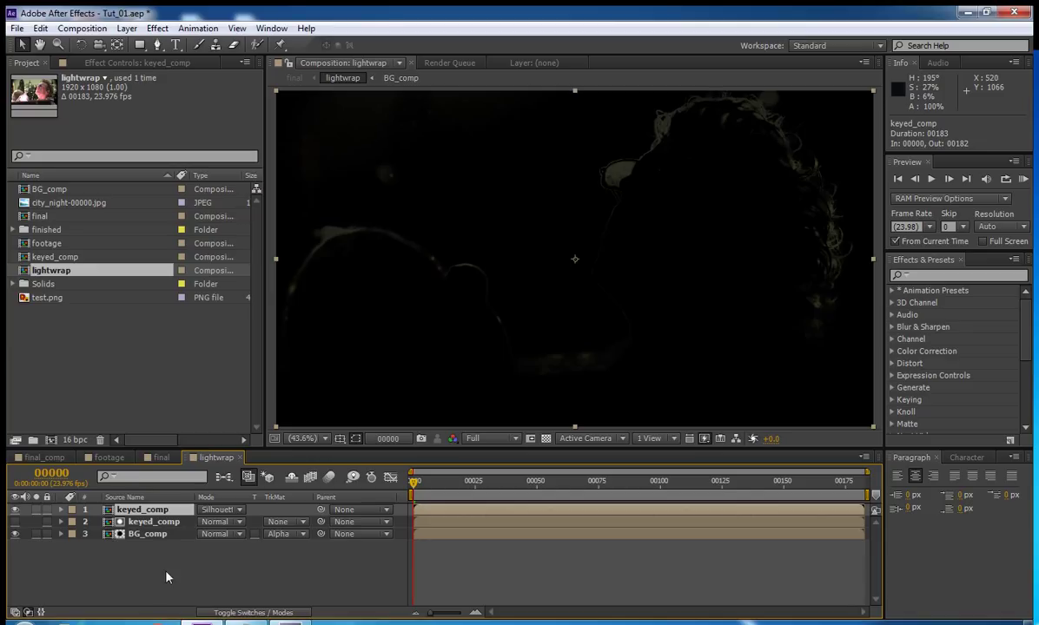
pyautogui.click(154, 522)
pyautogui.click(161, 510)
# Step: Add Matte Choker to the silhouette keyed_comp with Choke 1 set to 100
pyautogui.click(139, 67)
pyautogui.click(157, 28)
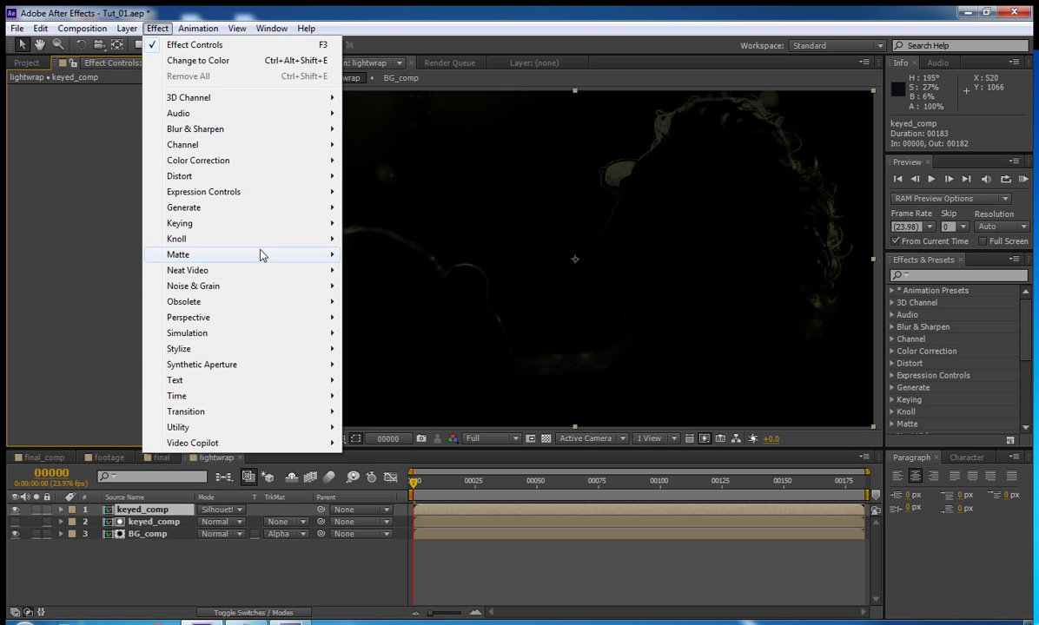
pyautogui.moveTo(262, 256)
pyautogui.click(391, 255)
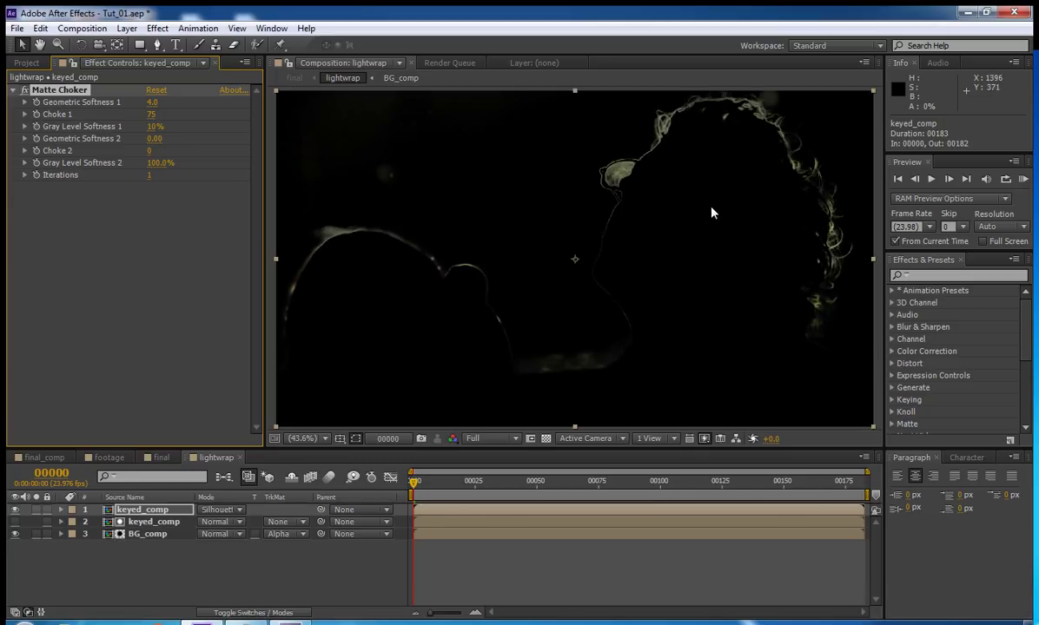
pyautogui.click(152, 117)
pyautogui.write('100')
pyautogui.press('Return')
# Step: Box Blur the silhouette layer at radius 35 and BG_comp at radius 20
pyautogui.click(157, 27)
pyautogui.moveTo(233, 137)
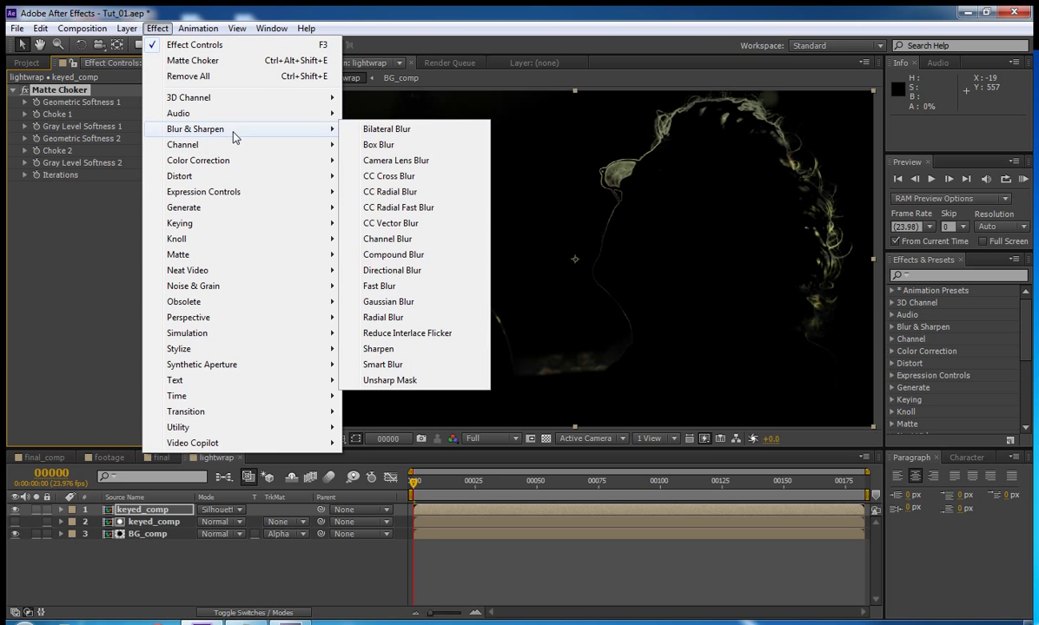
pyautogui.click(379, 145)
pyautogui.moveTo(156, 205); pyautogui.dragTo(153, 203)
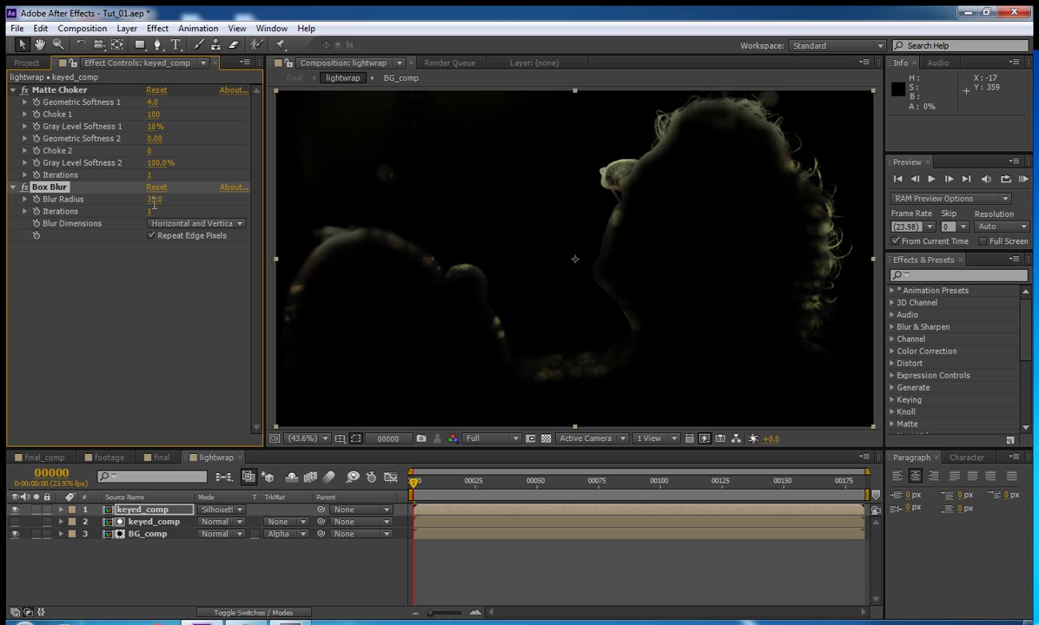
pyautogui.click(156, 537)
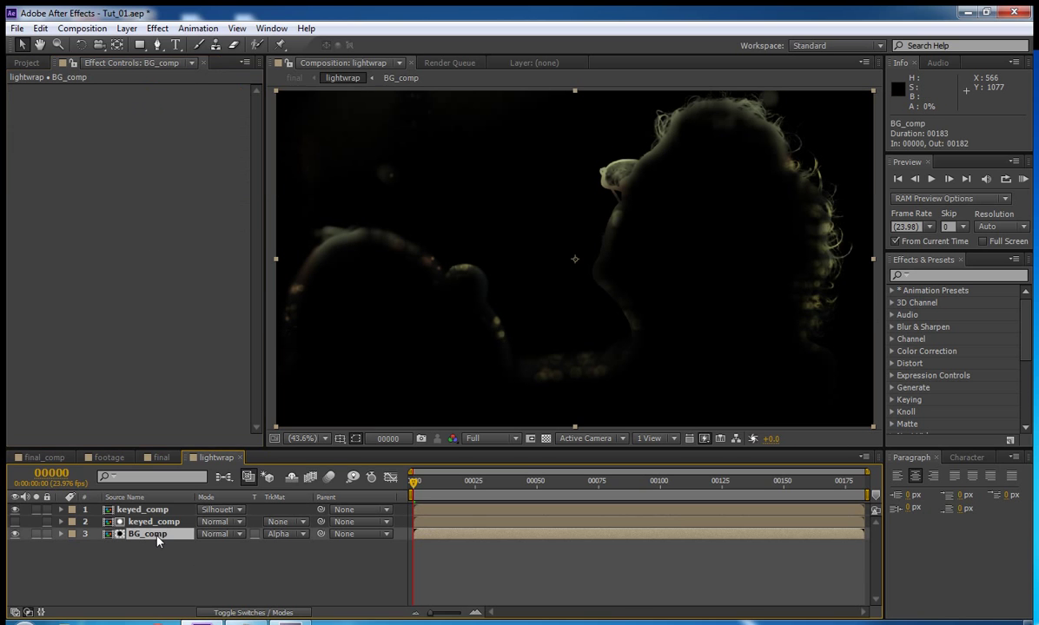
pyautogui.click(157, 28)
pyautogui.click(165, 60)
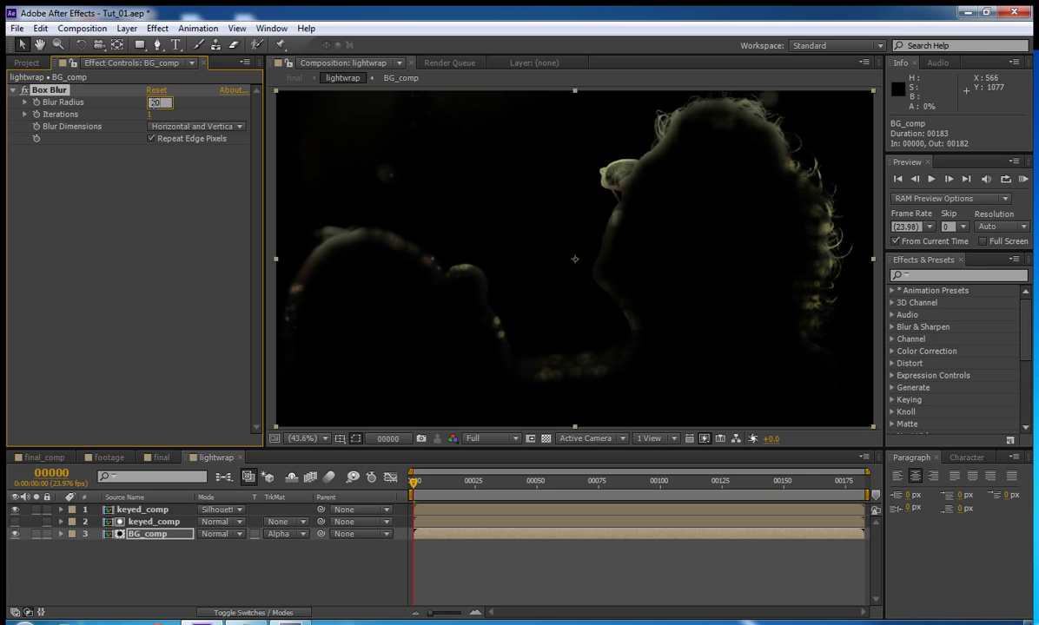
pyautogui.moveTo(152, 102); pyautogui.dragTo(765, 264)
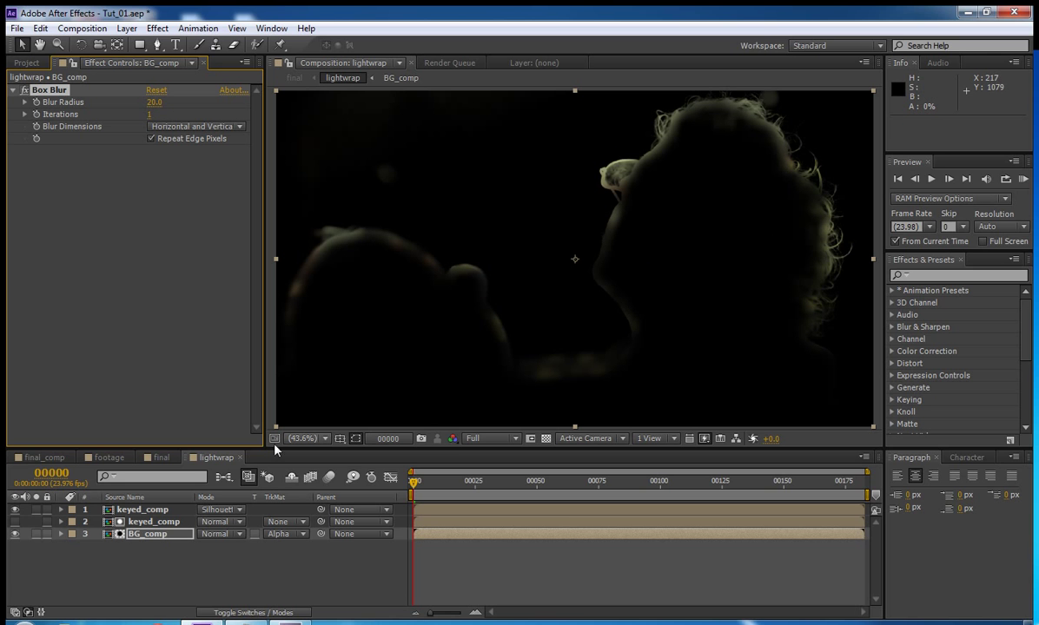
# Step: In the final comp, blend lightwrap in Screen mode at 25% opacity
pyautogui.click(161, 457)
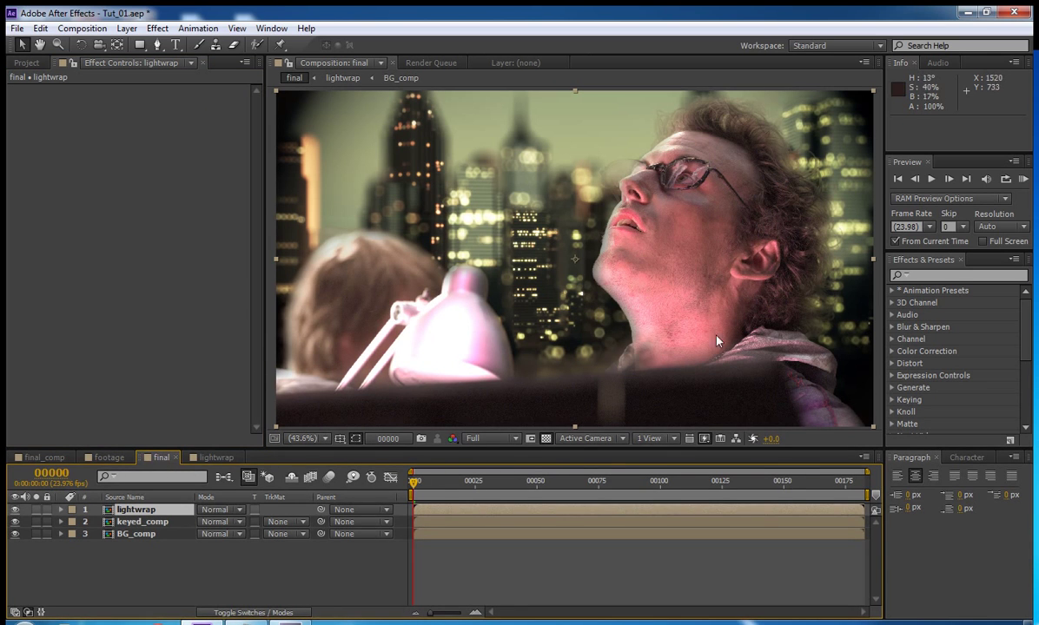
pyautogui.click(230, 511)
pyautogui.click(269, 252)
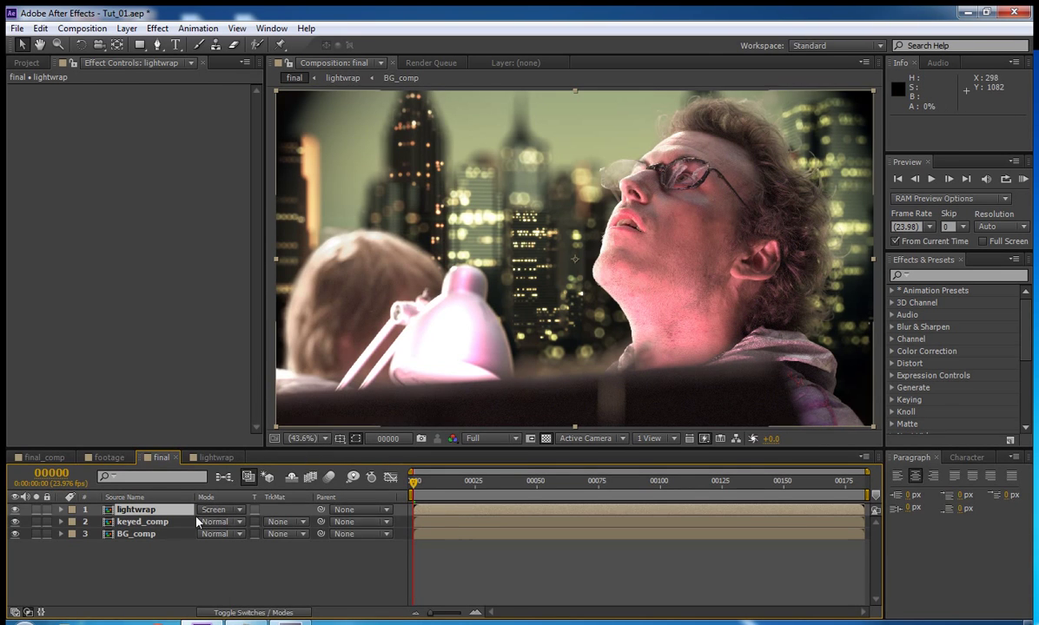
pyautogui.press('t')
pyautogui.moveTo(206, 522); pyautogui.dragTo(195, 522)
pyautogui.click(14, 510)
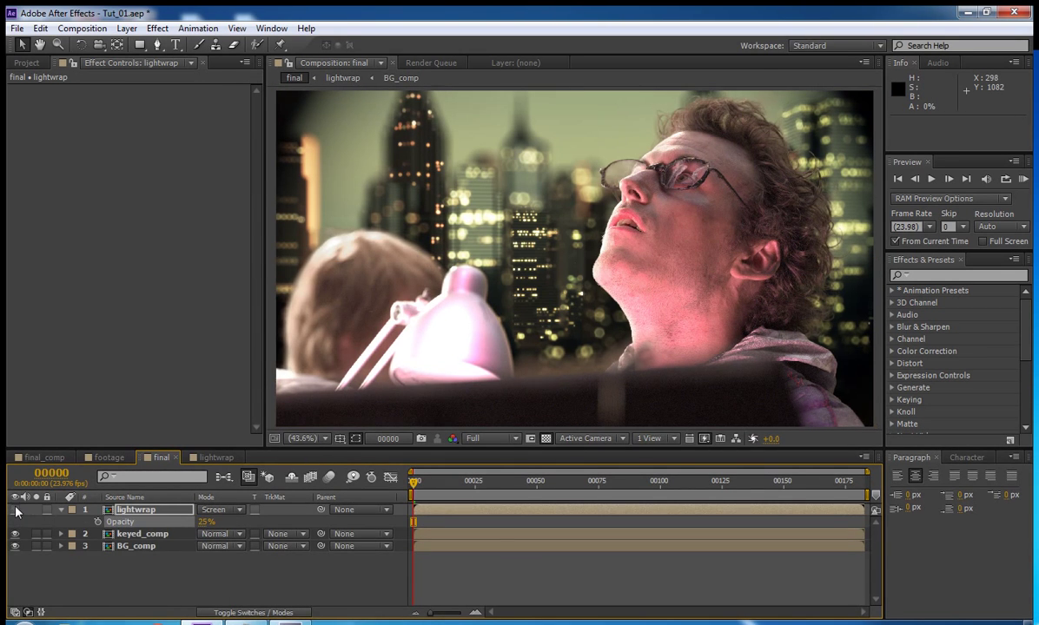
pyautogui.click(15, 510)
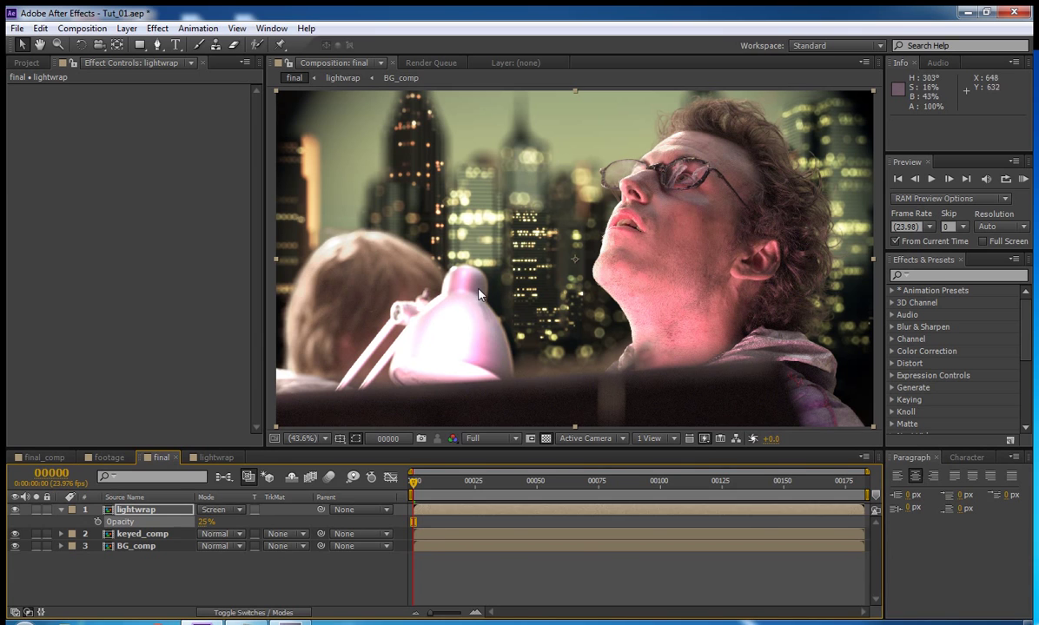
pyautogui.click(136, 546)
# Step: Duplicate BG_comp to the top and paste keyed_comp's footage layer into the final comp
pyautogui.hotkey('ctrl', 'd')
pyautogui.hotkey('ctrl', 'shift', ']')
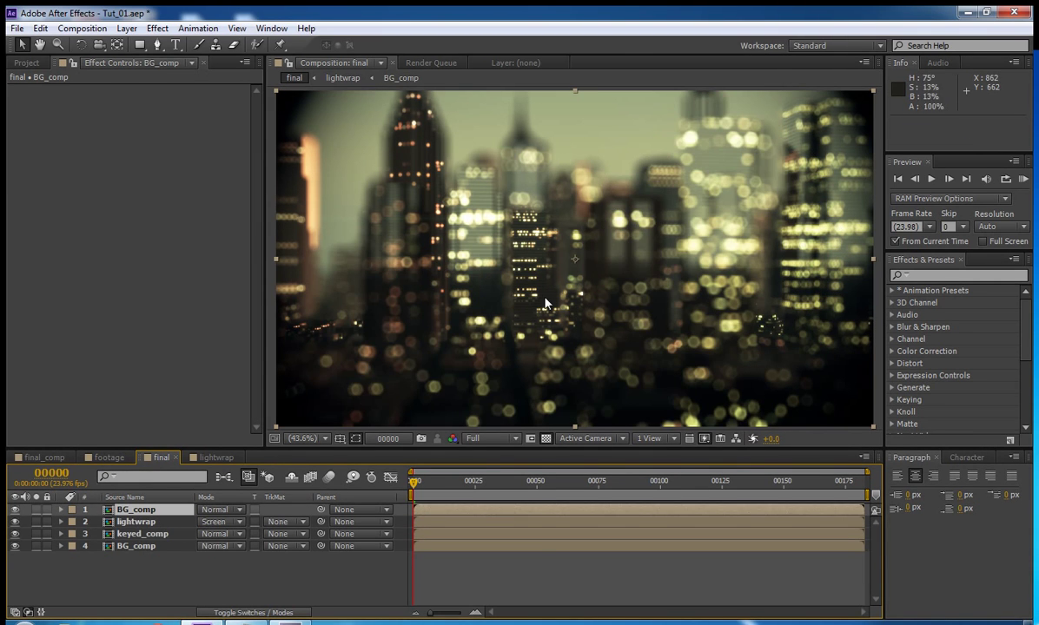
pyautogui.doubleClick(142, 533)
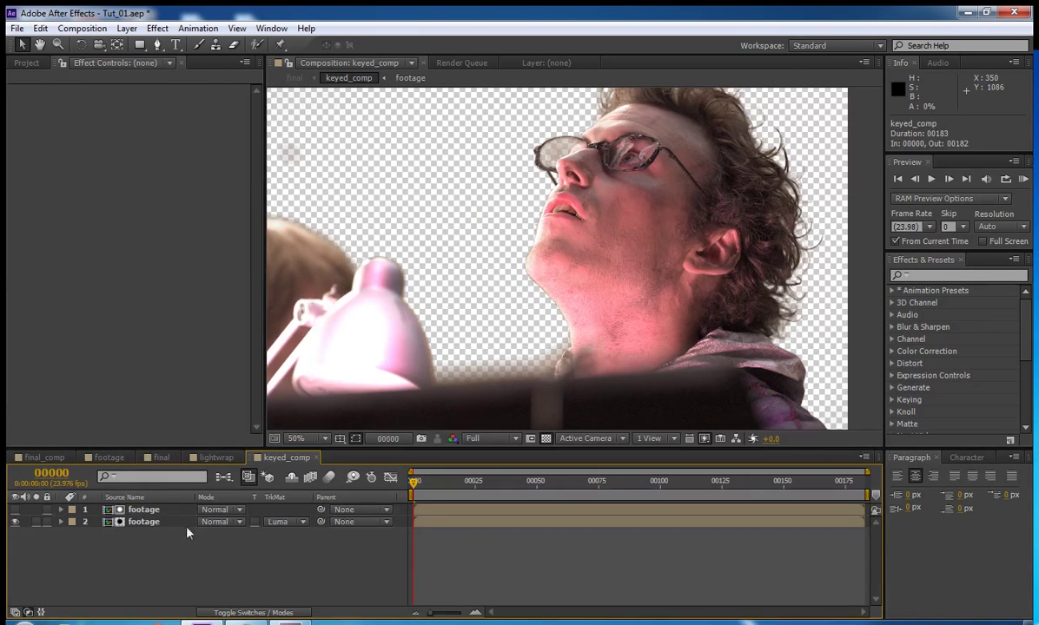
pyautogui.click(143, 510)
pyautogui.hotkey('ctrl', 'c')
pyautogui.click(161, 457)
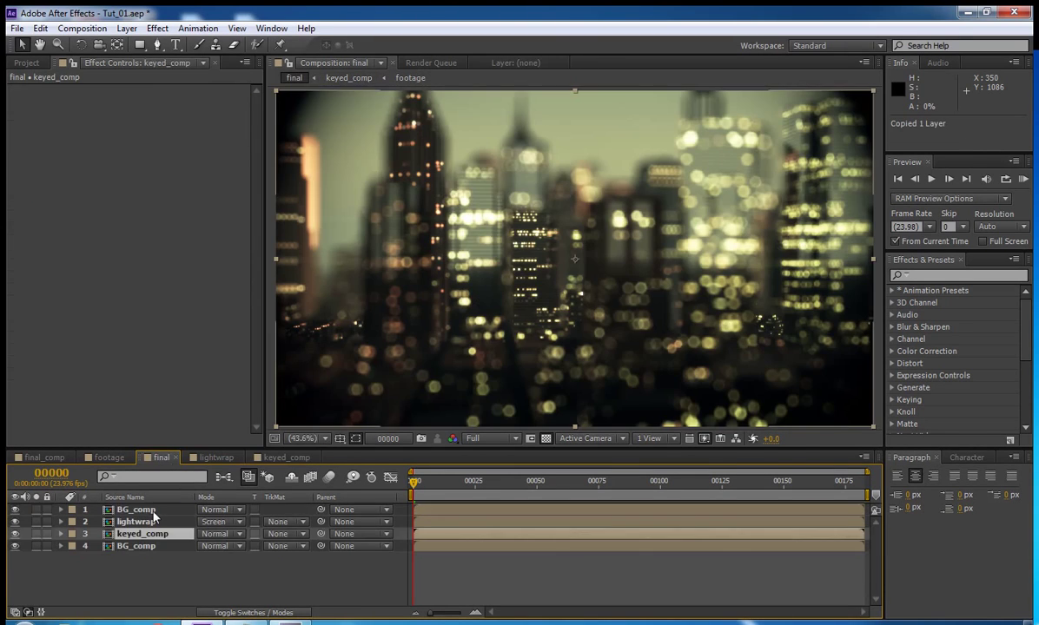
pyautogui.hotkey('ctrl', 'v')
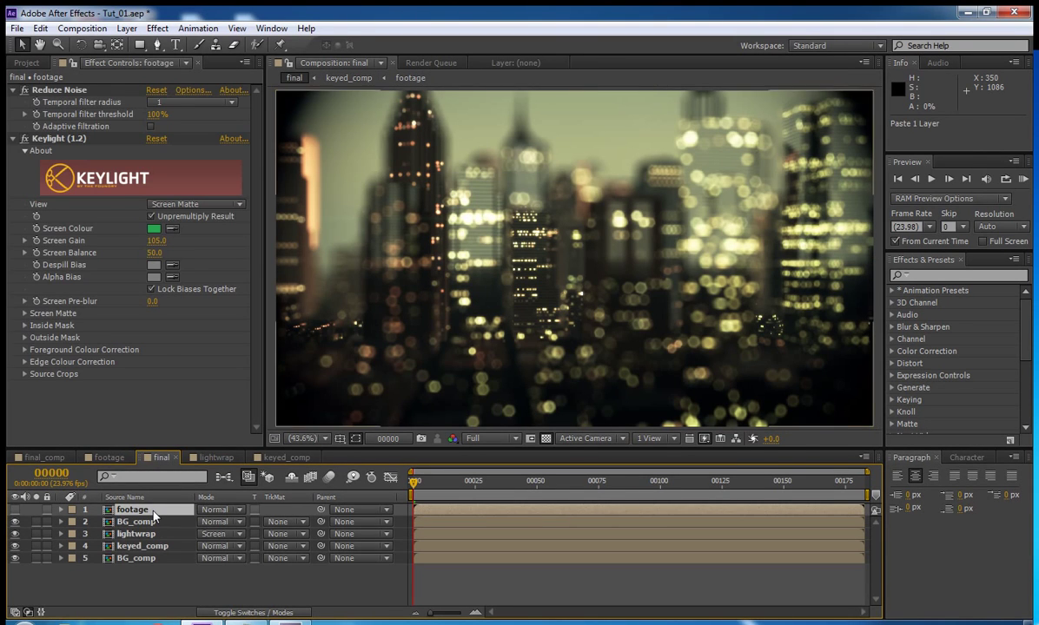
# Step: Switch Keylight's view to Colour Correction Edges and rename the BG_comp copy to 'edge'
pyautogui.click(226, 205)
pyautogui.click(209, 269)
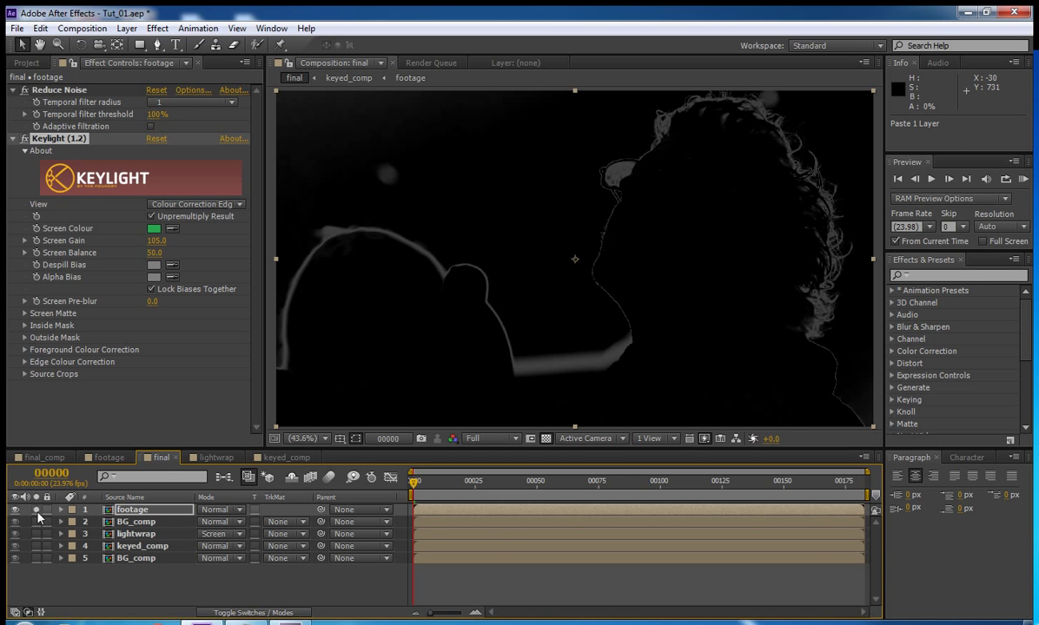
pyautogui.click(130, 524)
pyautogui.press('Return')
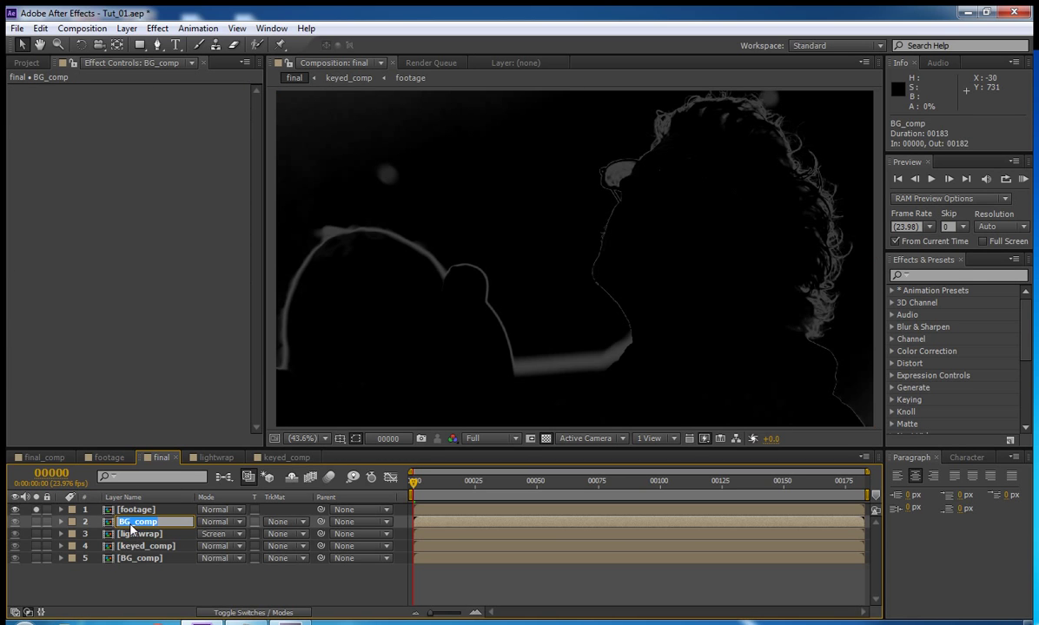
pyautogui.write('edge')
pyautogui.press('Return')
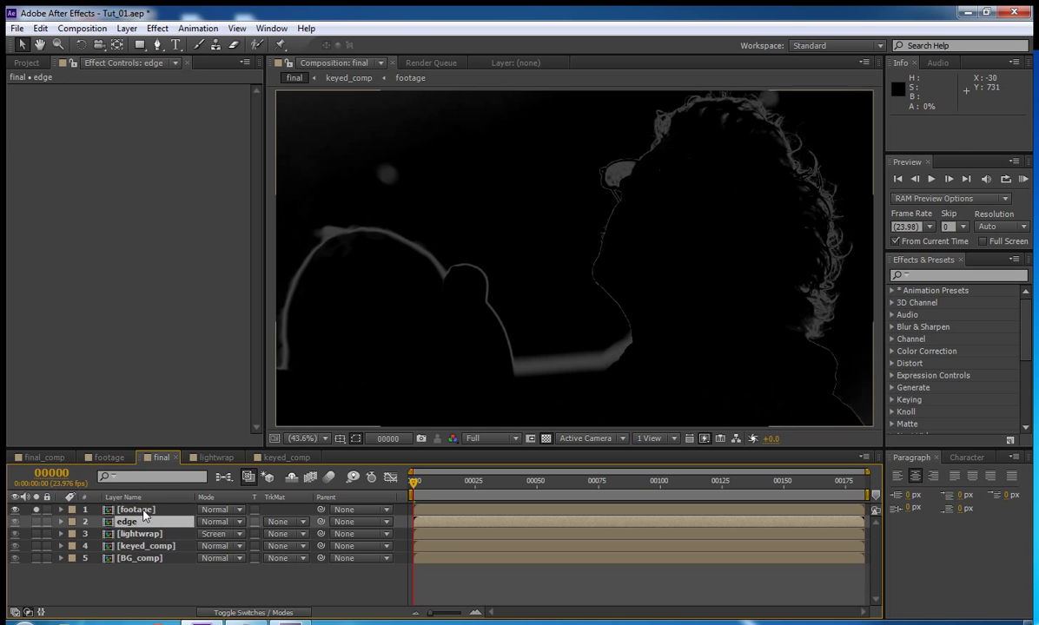
pyautogui.click(130, 510)
# Step: Add Levels to the footage matte and lower Input White to brighten it
pyautogui.click(157, 28)
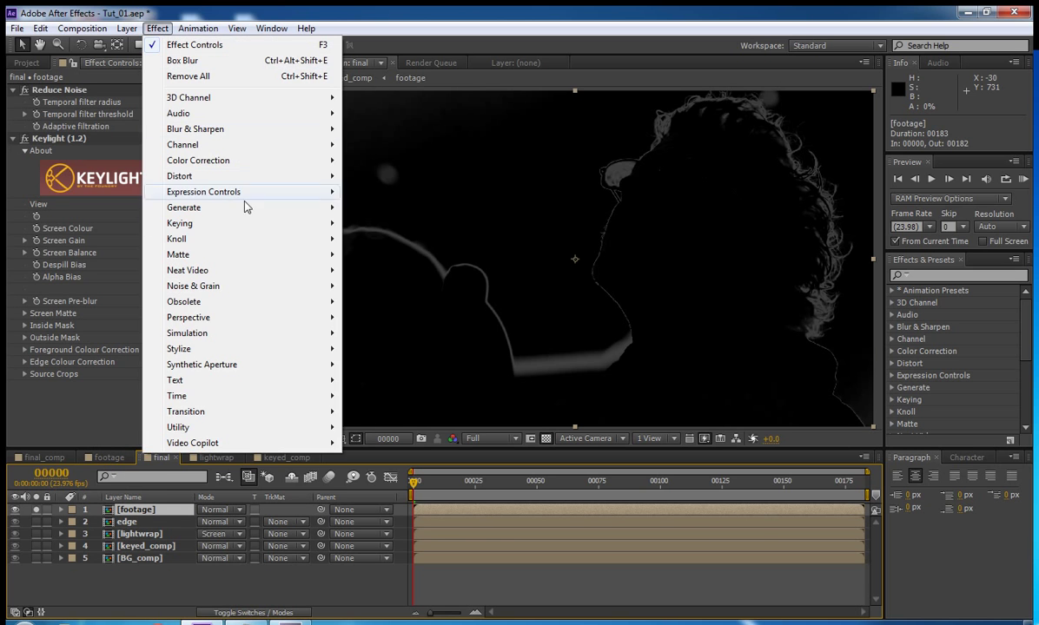
pyautogui.click(391, 441)
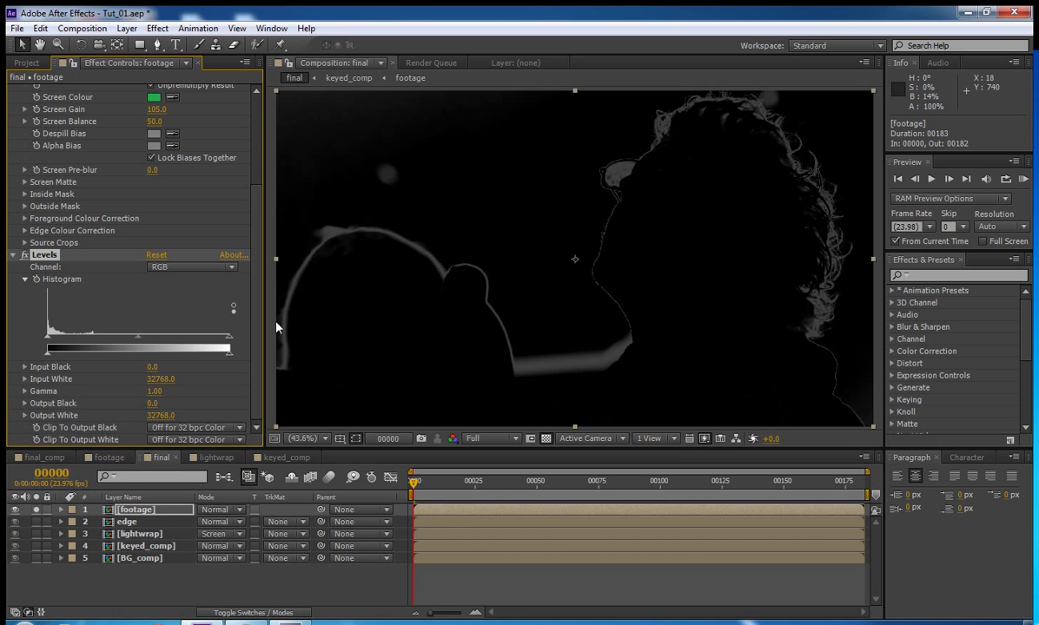
pyautogui.moveTo(230, 341); pyautogui.dragTo(98, 337)
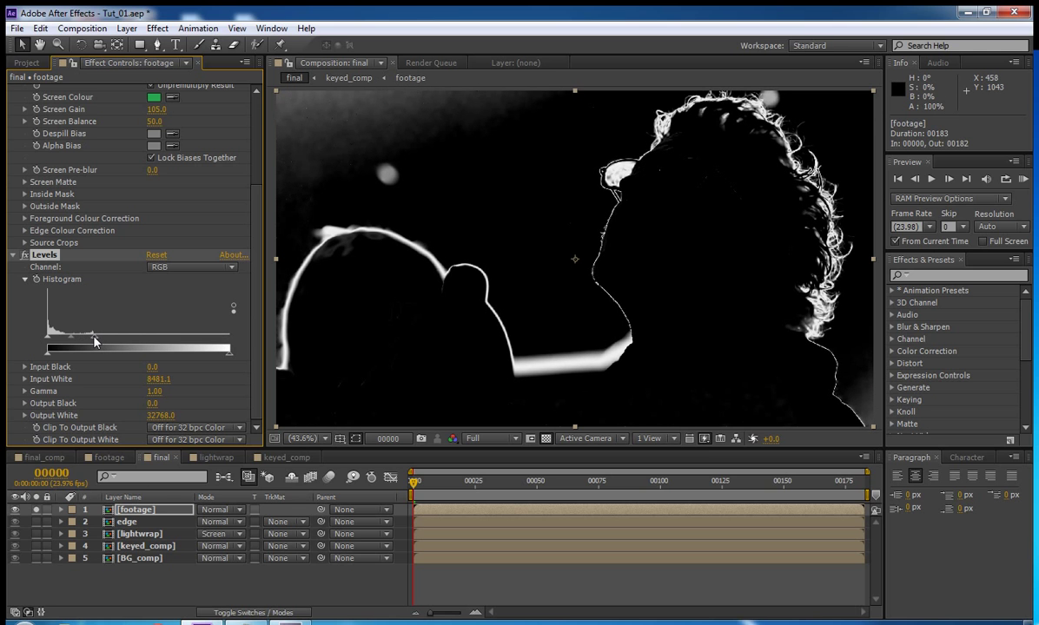
pyautogui.moveTo(98, 337); pyautogui.dragTo(98, 341)
pyautogui.scroll(5, 235, 232)
pyautogui.click(14, 138)
# Step: Soften the matte with a Fast Blur of 5 and hide the layer
pyautogui.click(157, 28)
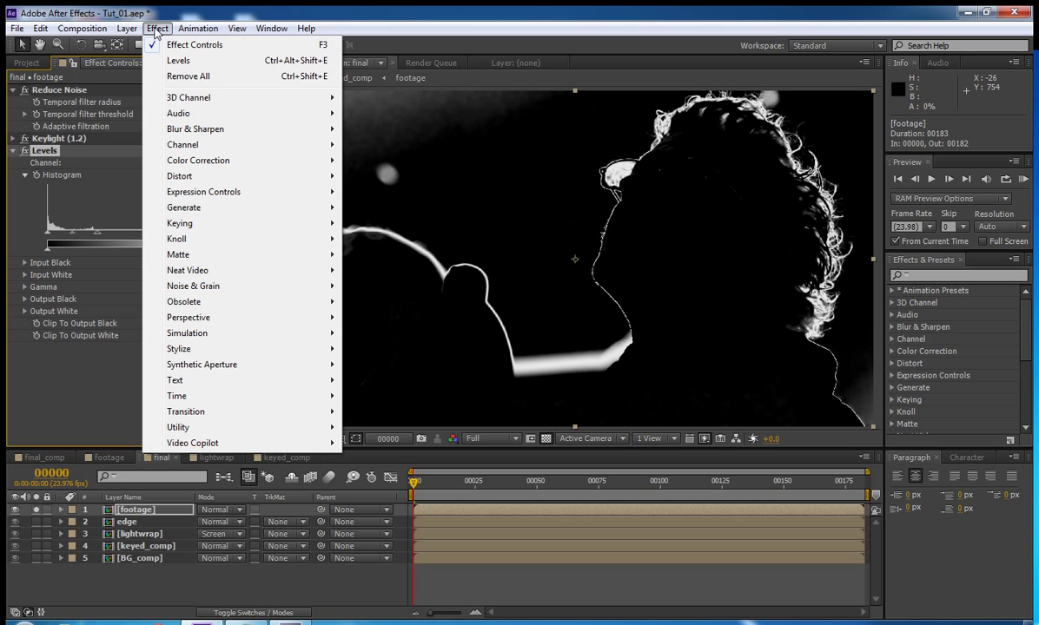
pyautogui.moveTo(196, 129)
pyautogui.click(522, 327)
pyautogui.click(158, 359)
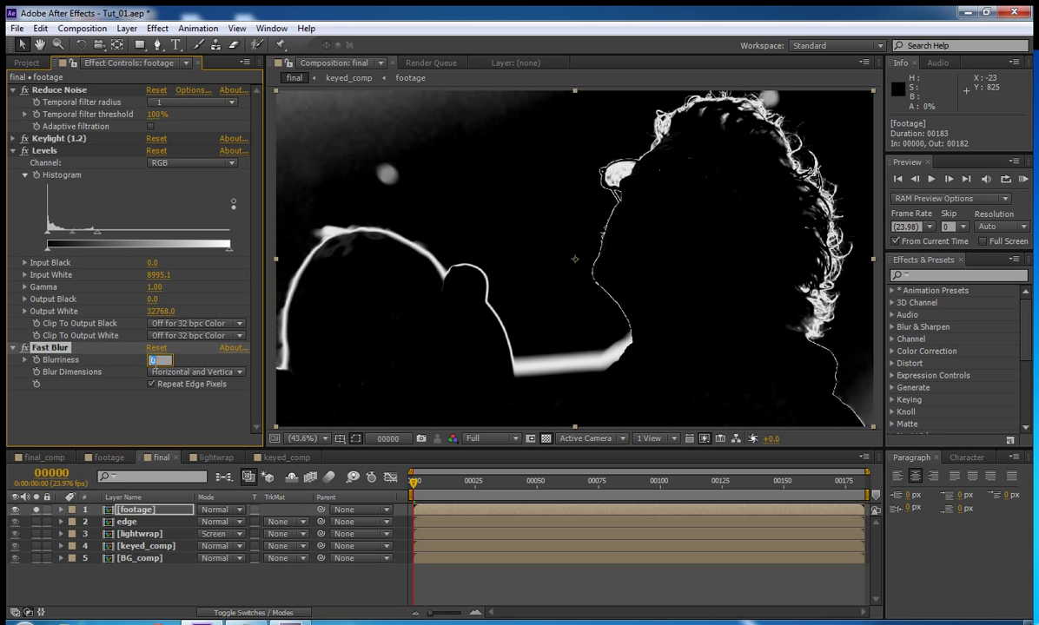
pyautogui.write('5')
pyautogui.press('Return')
pyautogui.click(14, 510)
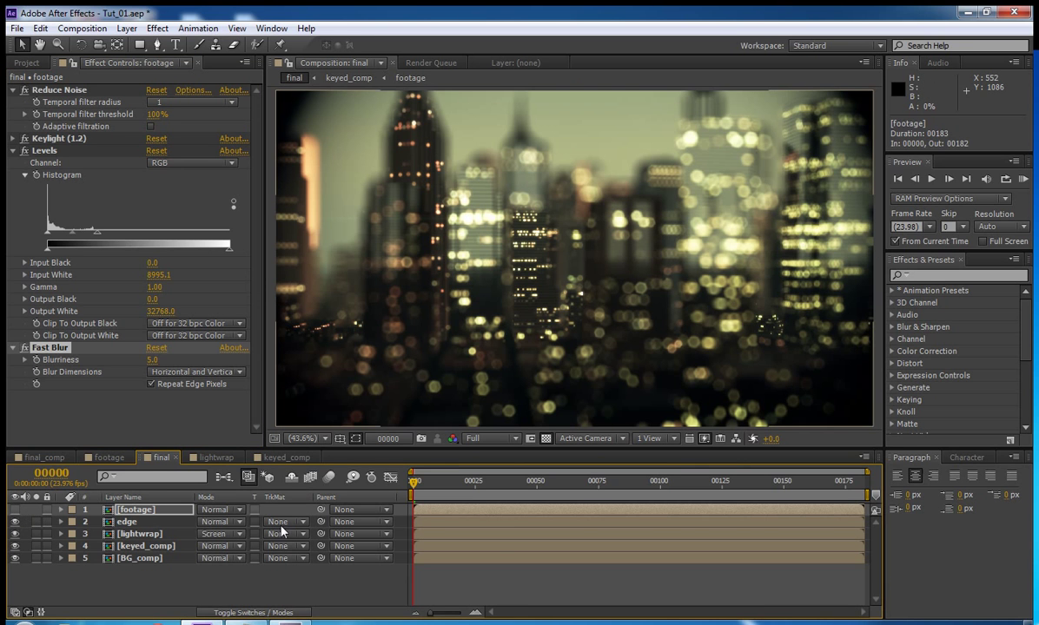
# Step: Set the edge layer's track matte to Luma and rename the matte layer edgematte
pyautogui.click(281, 522)
pyautogui.click(296, 552)
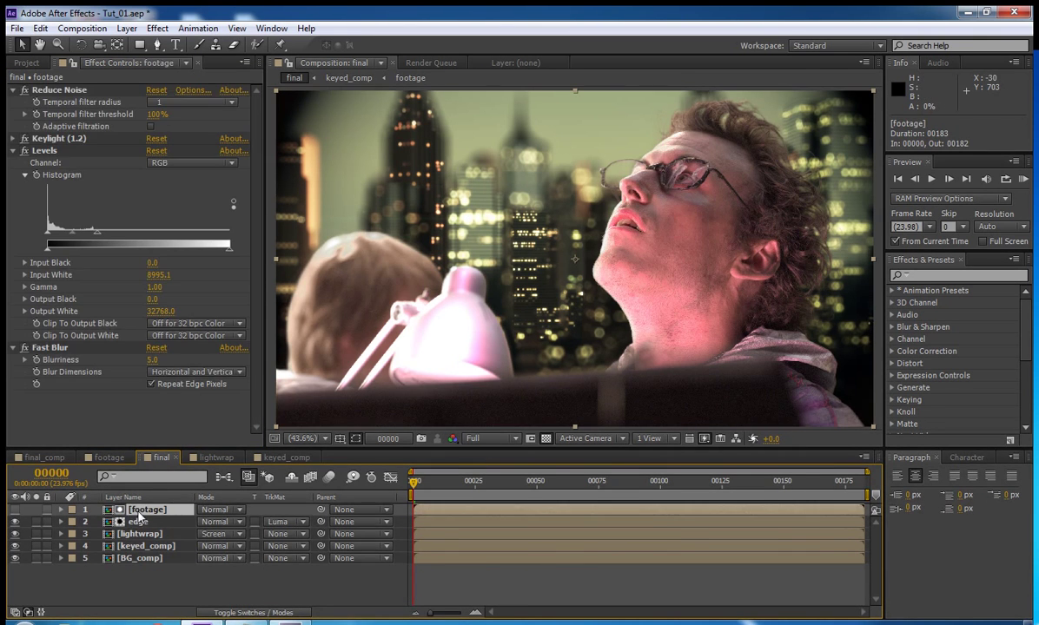
pyautogui.press('Return')
pyautogui.write('edgematte')
# Step: Blend the edge layer in Overlay mode at 50% opacity
pyautogui.click(230, 524)
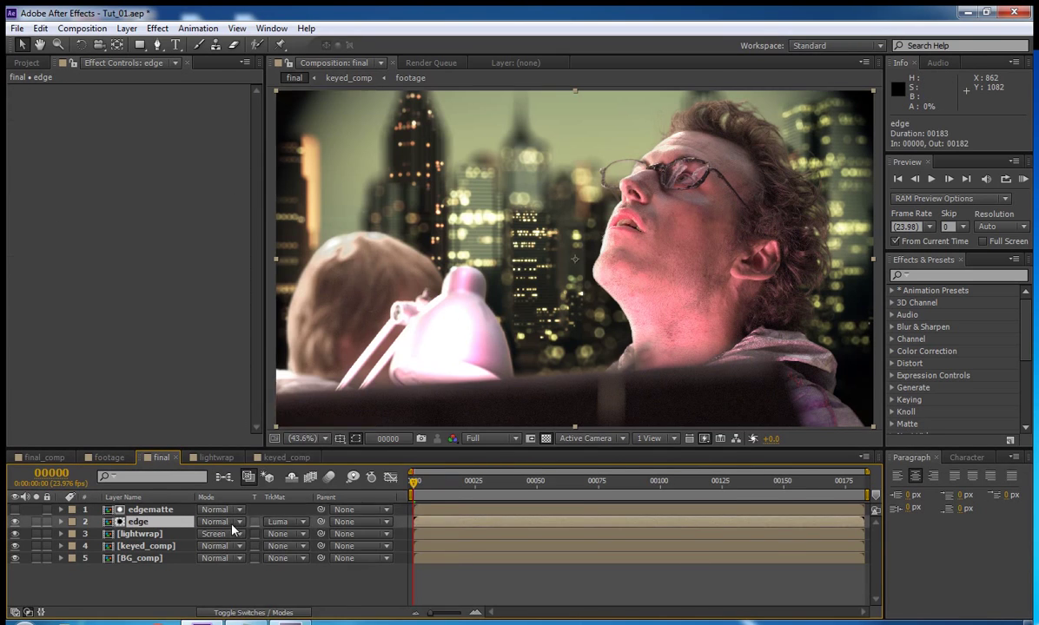
pyautogui.click(232, 525)
pyautogui.click(290, 325)
pyautogui.press('t')
pyautogui.click(209, 533)
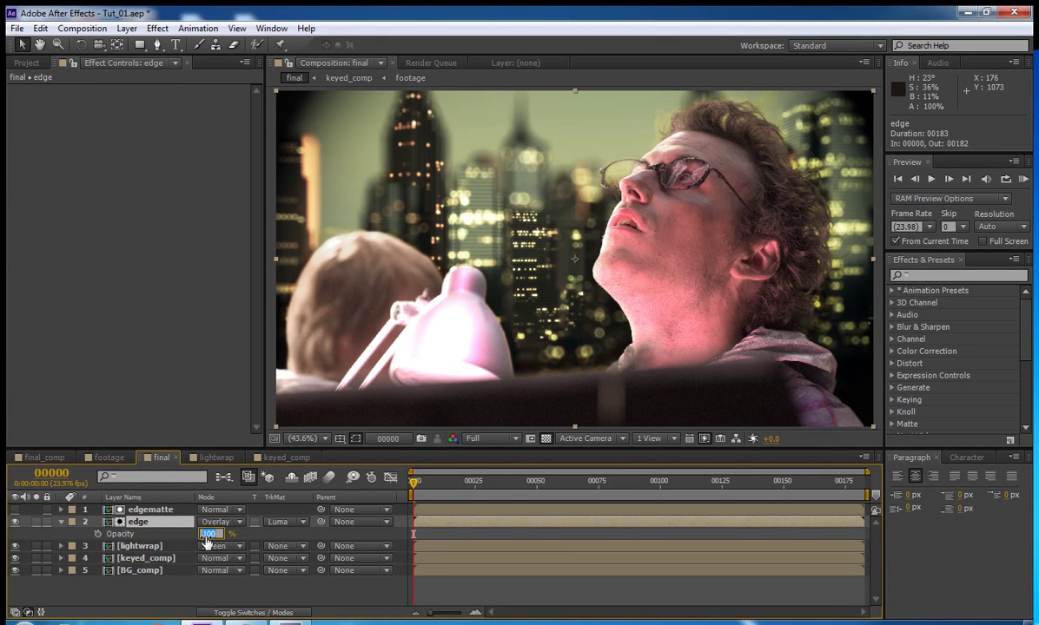
pyautogui.write('50')
pyautogui.press('Return')
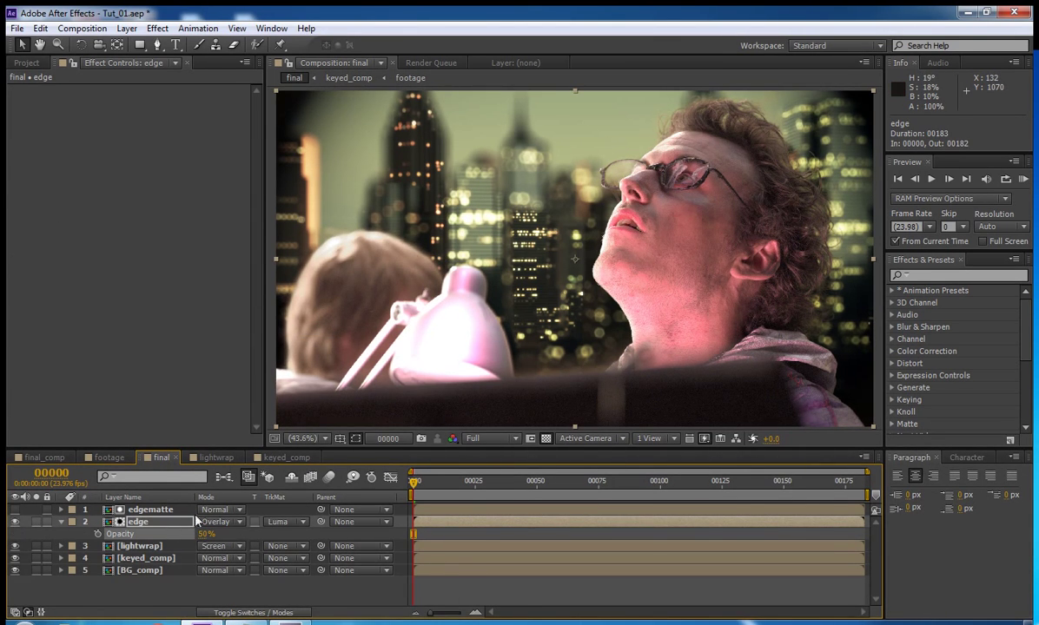
pyautogui.doubleClick(139, 545)
# Step: In keyed_comp, lower the Change to Color target colour's saturation to 25
pyautogui.doubleClick(130, 522)
pyautogui.click(143, 522)
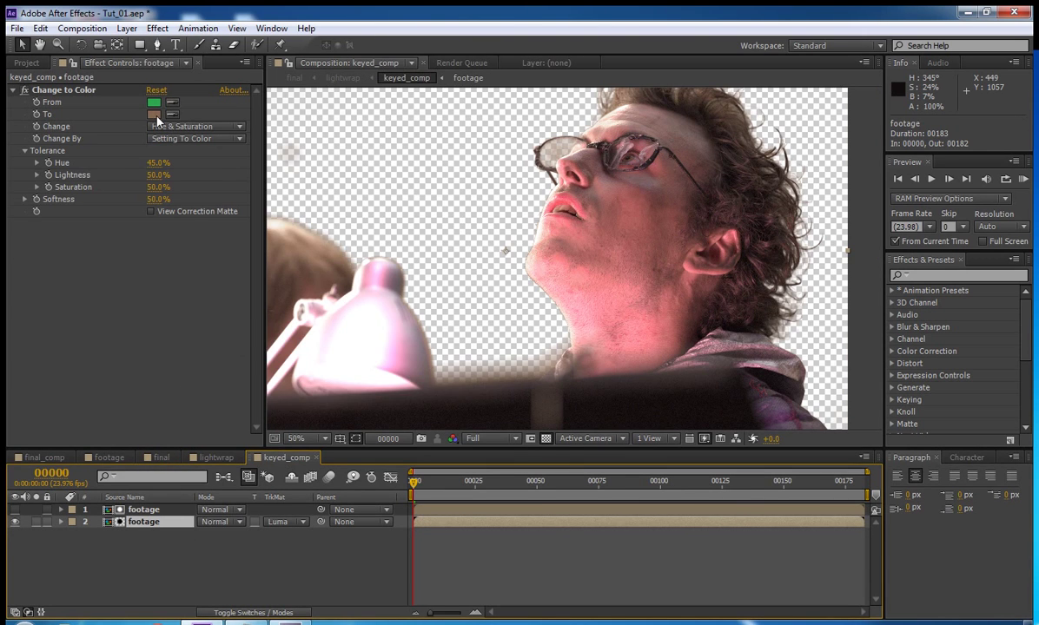
pyautogui.click(154, 115)
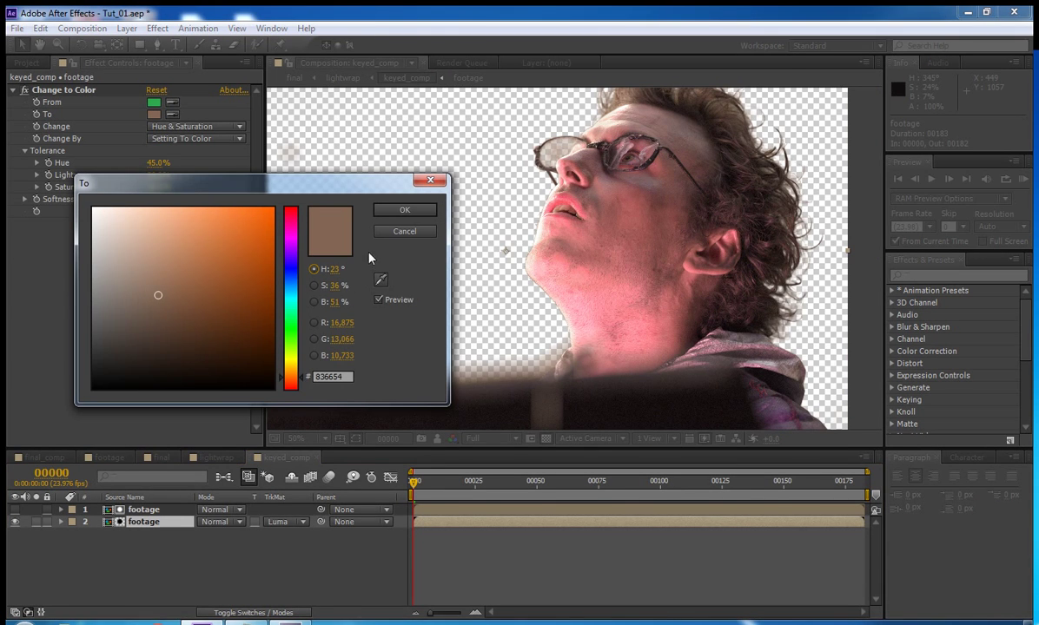
pyautogui.click(404, 211)
pyautogui.click(532, 438)
pyautogui.click(154, 114)
pyautogui.moveTo(334, 285); pyautogui.dragTo(324, 288)
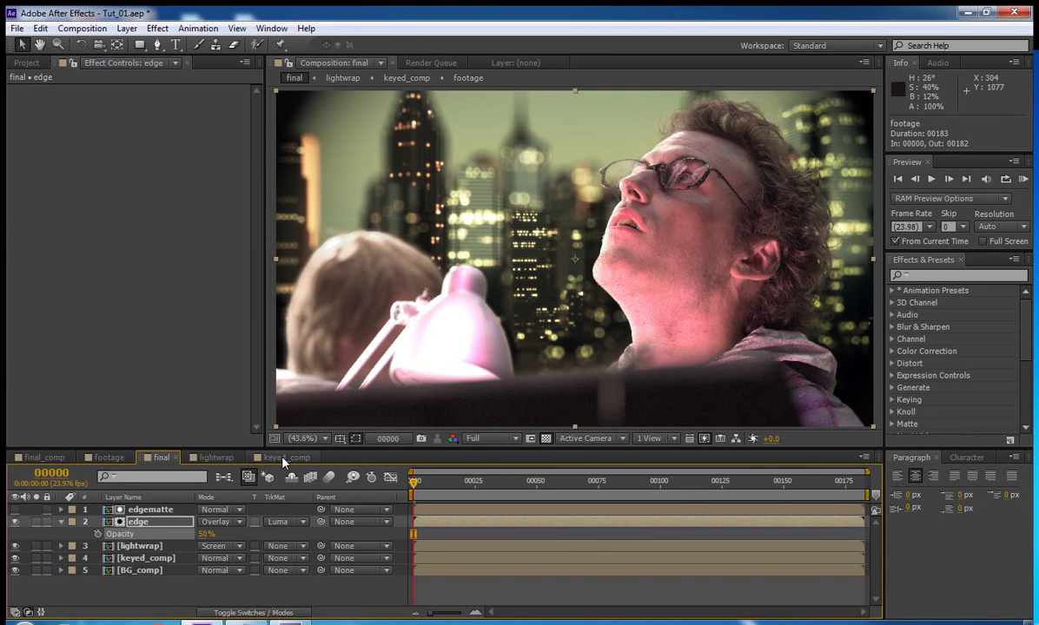
# Step: View keyed_comp beside the final comp, then give final the full viewer width again
pyautogui.click(285, 457)
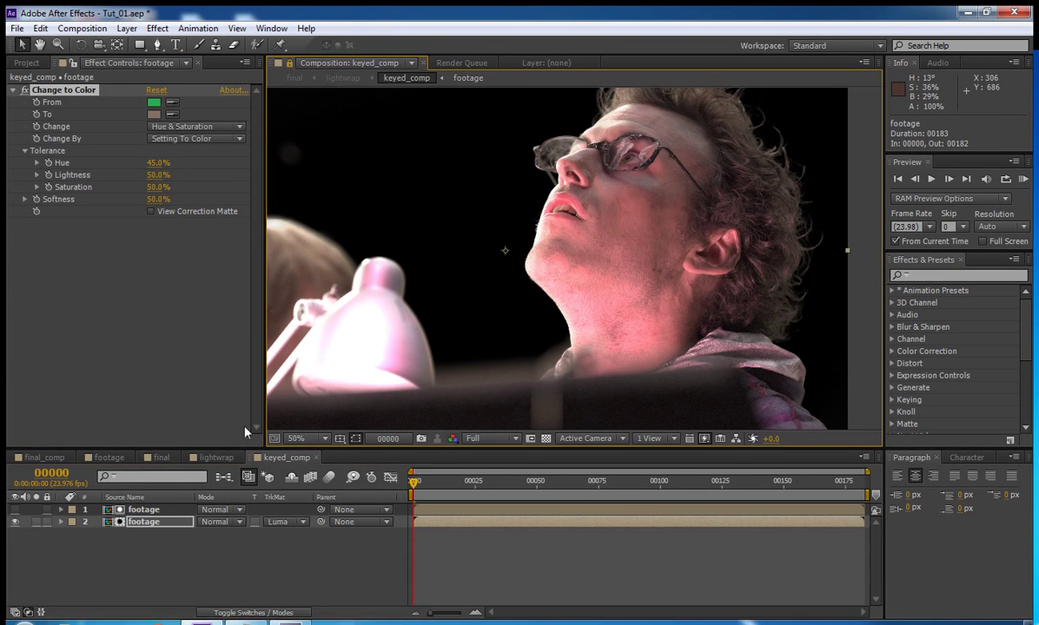
pyautogui.click(162, 457)
pyautogui.click(26, 63)
pyautogui.doubleClick(41, 215)
pyautogui.moveTo(348, 63); pyautogui.dragTo(808, 244)
pyautogui.moveTo(576, 161); pyautogui.dragTo(594, 165)
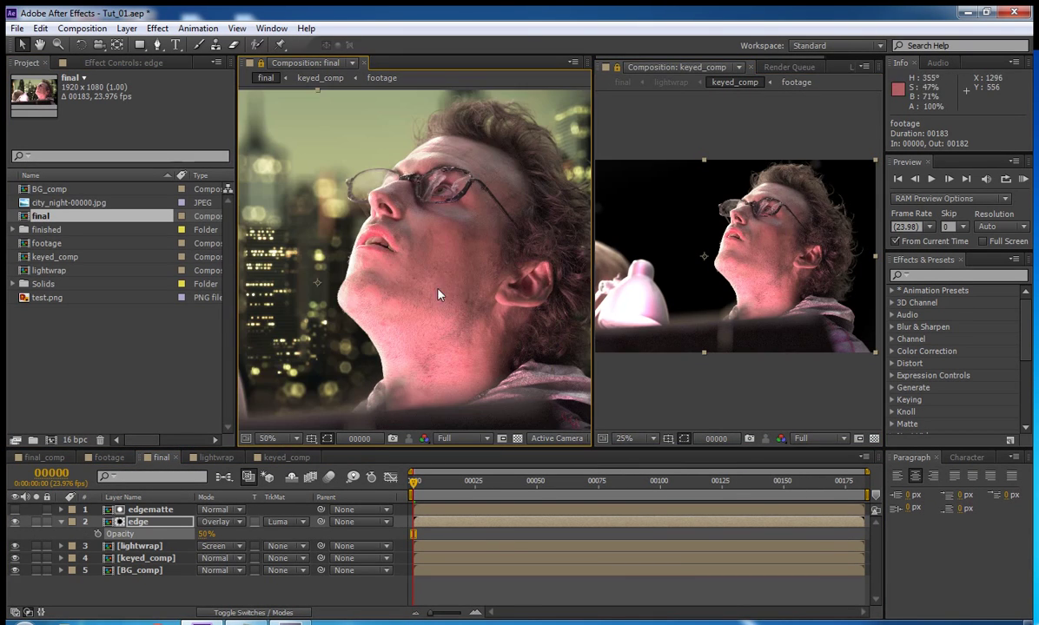
pyautogui.click(751, 67)
pyautogui.moveTo(600, 66); pyautogui.dragTo(313, 69)
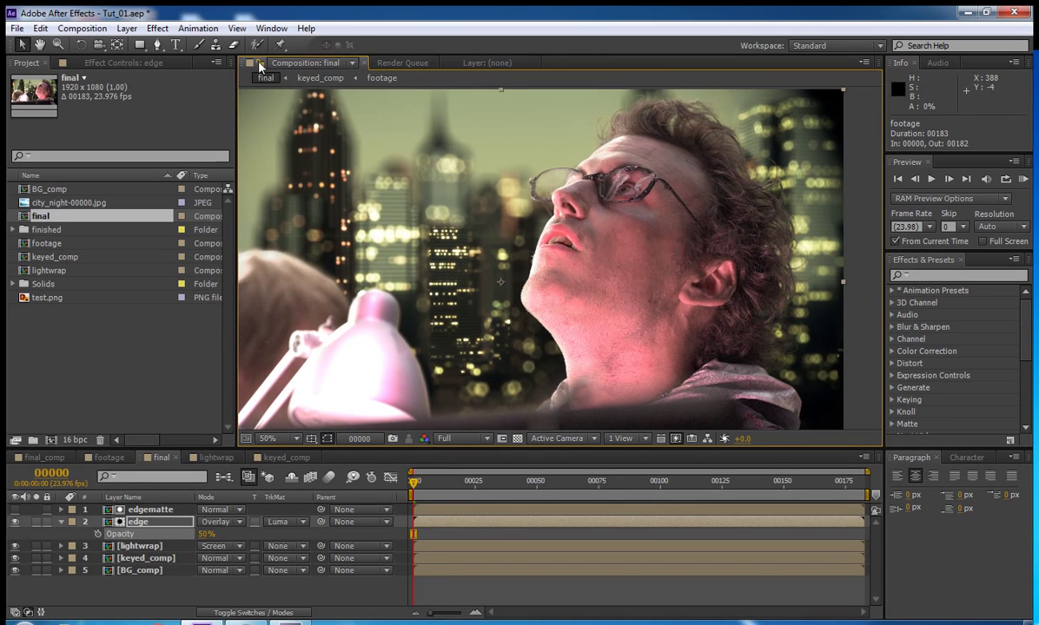
# Step: Add Levels to the keyed footage, lower Red Output White, then select the Green channel
pyautogui.click(287, 457)
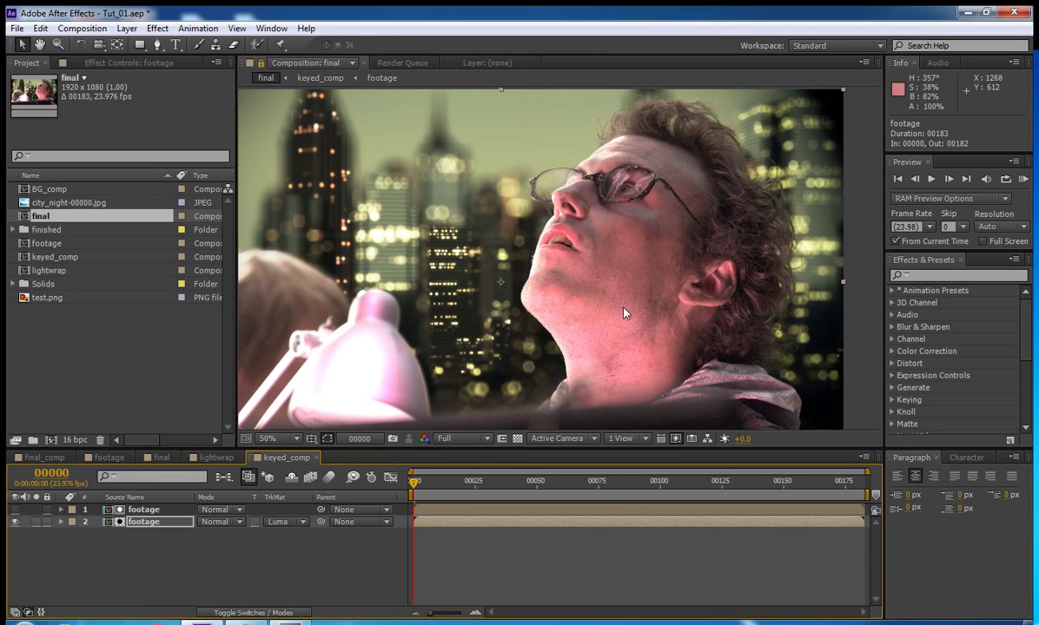
pyautogui.click(143, 522)
pyautogui.click(157, 27)
pyautogui.moveTo(197, 161)
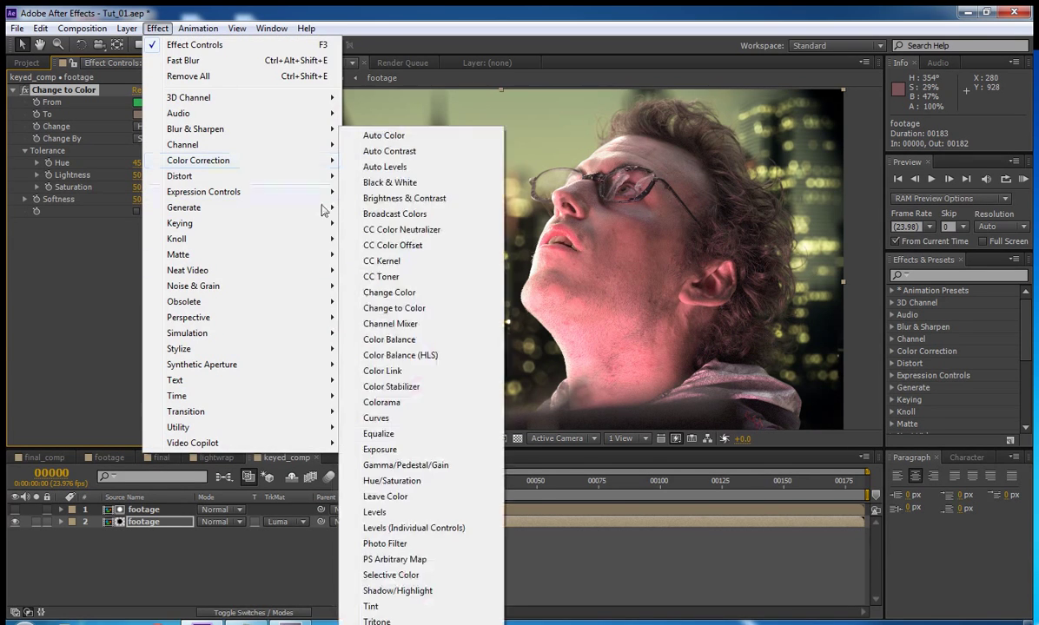
pyautogui.click(400, 491)
pyautogui.moveTo(236, 261); pyautogui.dragTo(284, 260)
pyautogui.click(222, 235)
pyautogui.click(223, 267)
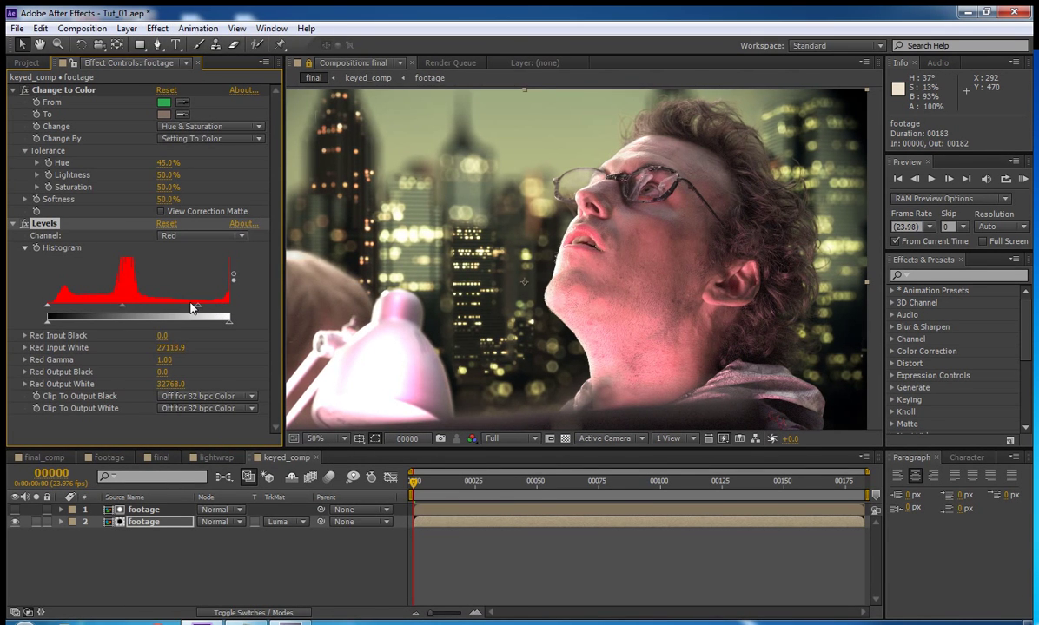
pyautogui.moveTo(229, 320)
pyautogui.mouseDown()
pyautogui.moveTo(220, 328)
pyautogui.moveTo(224, 314)
pyautogui.mouseUp()
pyautogui.click(202, 236)
pyautogui.click(202, 284)
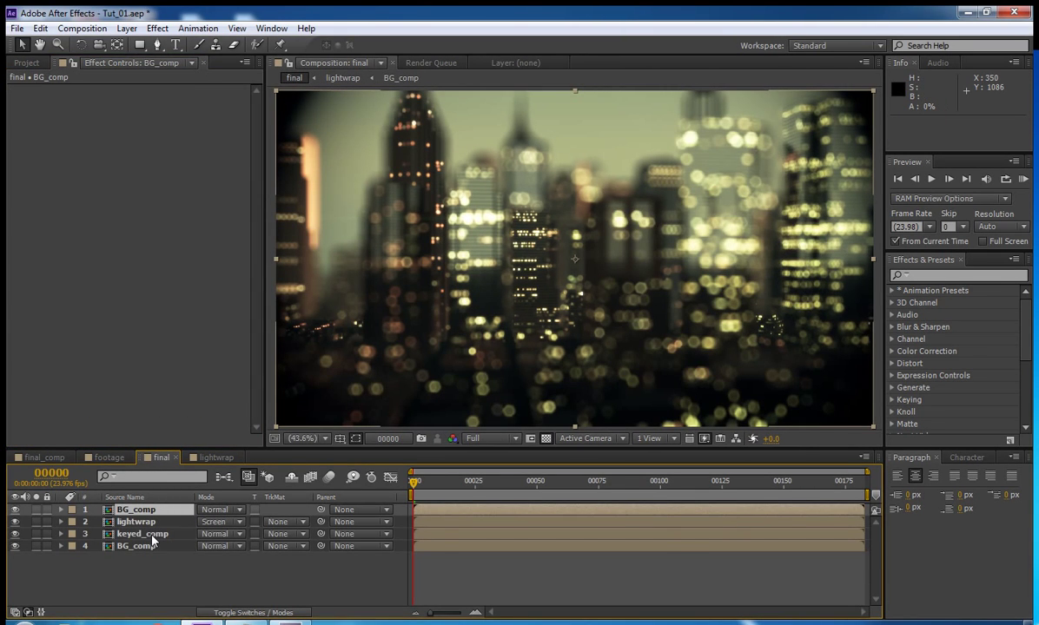
pyautogui.doubleClick(144, 534)
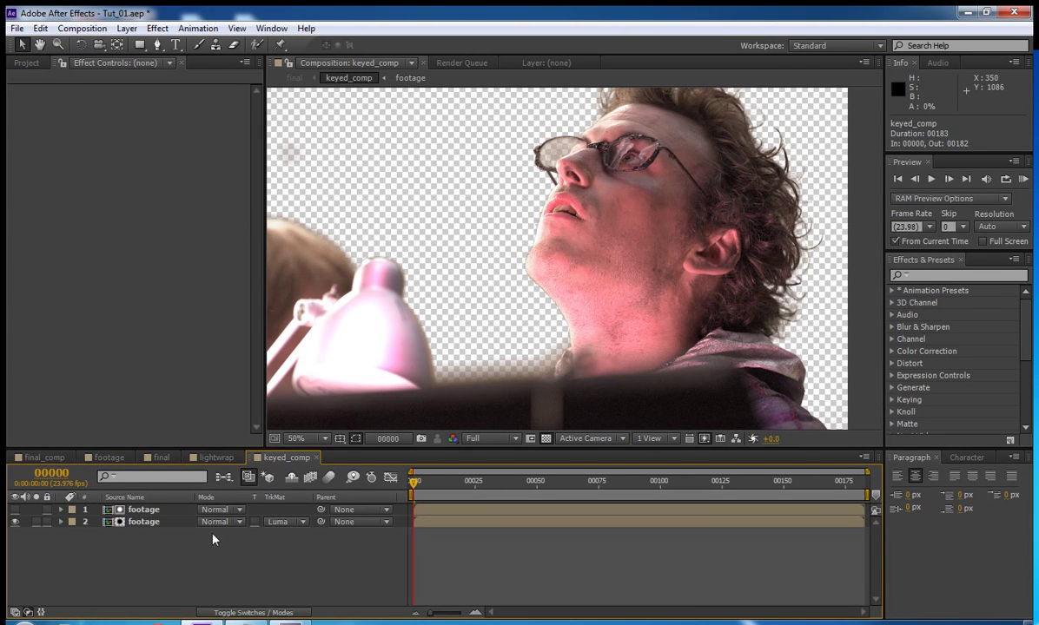
# Step: Paste the keyed_comp footage layer into final, soloed and showing Keylight's Colour Correction Edges
pyautogui.click(155, 511)
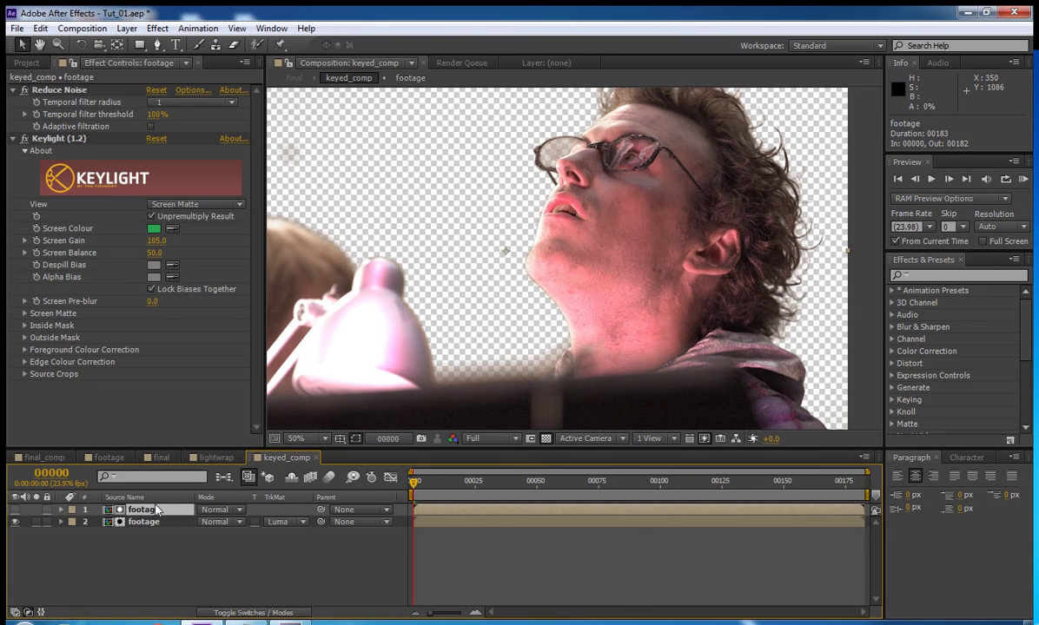
pyautogui.hotkey('ctrl', 'c')
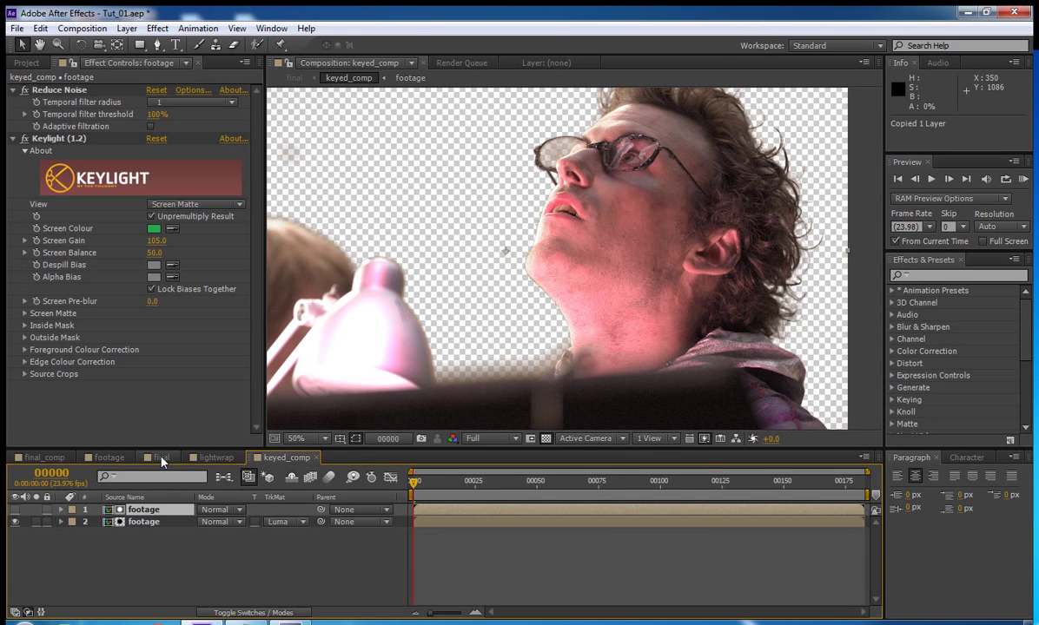
pyautogui.click(165, 460)
pyautogui.click(153, 512)
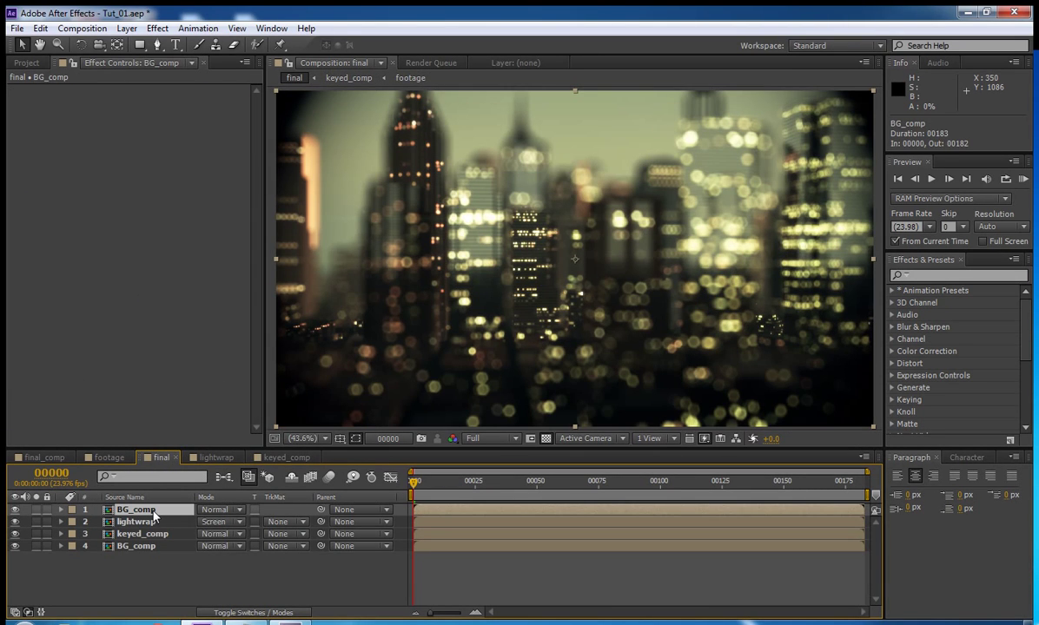
pyautogui.hotkey('ctrl', 'v')
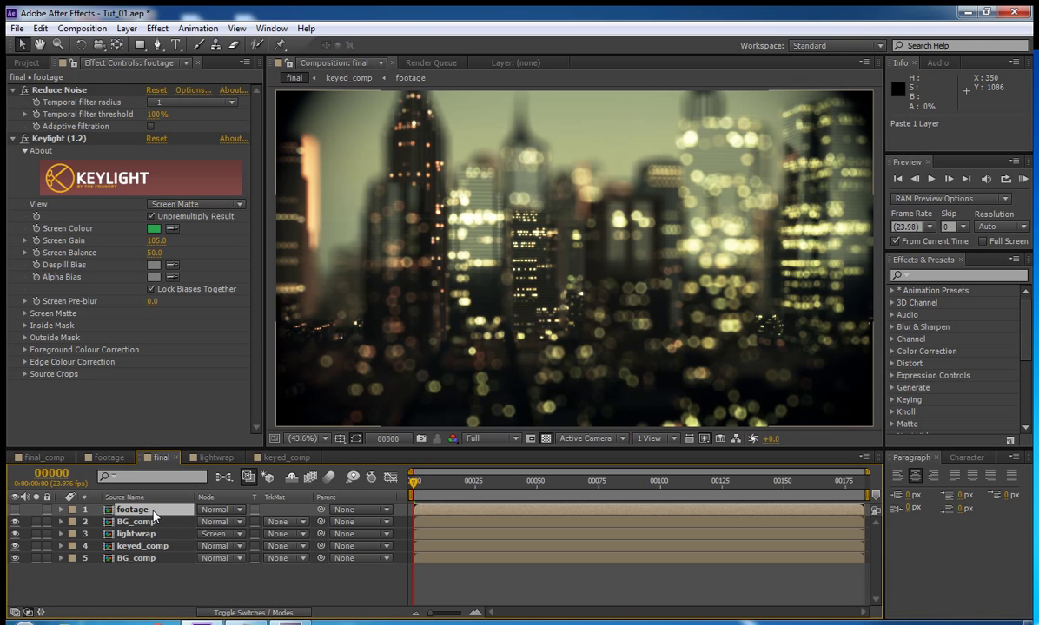
pyautogui.click(225, 205)
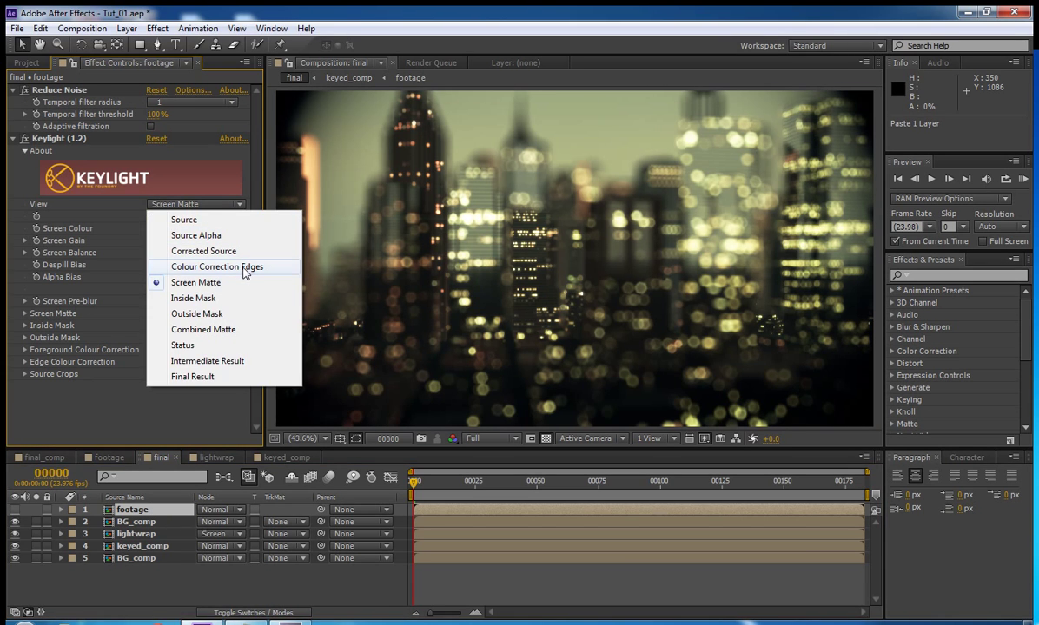
pyautogui.click(245, 269)
pyautogui.click(35, 510)
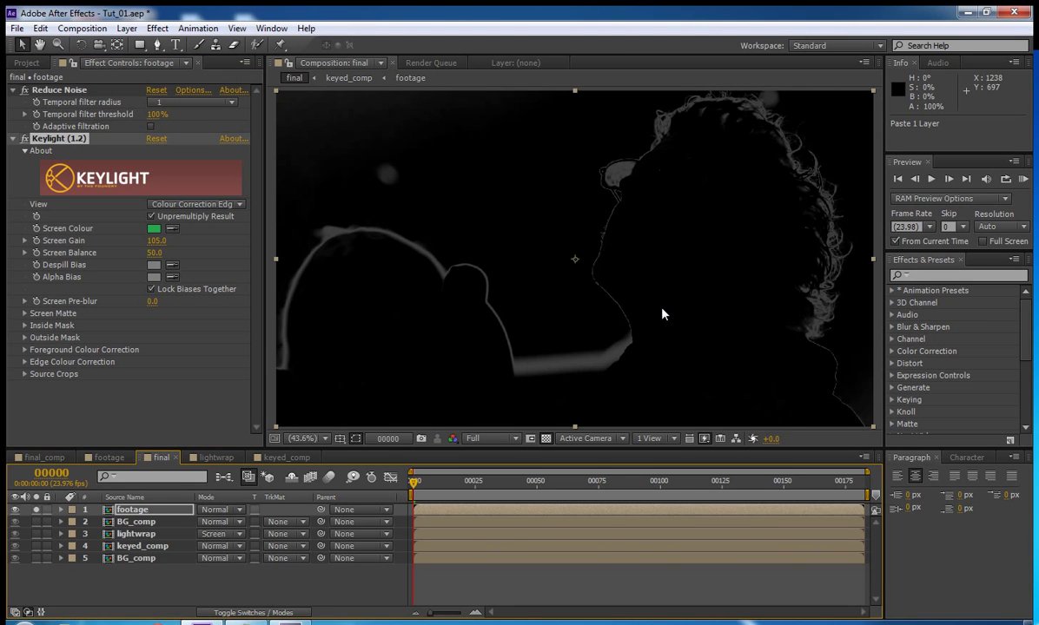
# Step: Rename the second layer, BG_comp, to edge
pyautogui.click(133, 522)
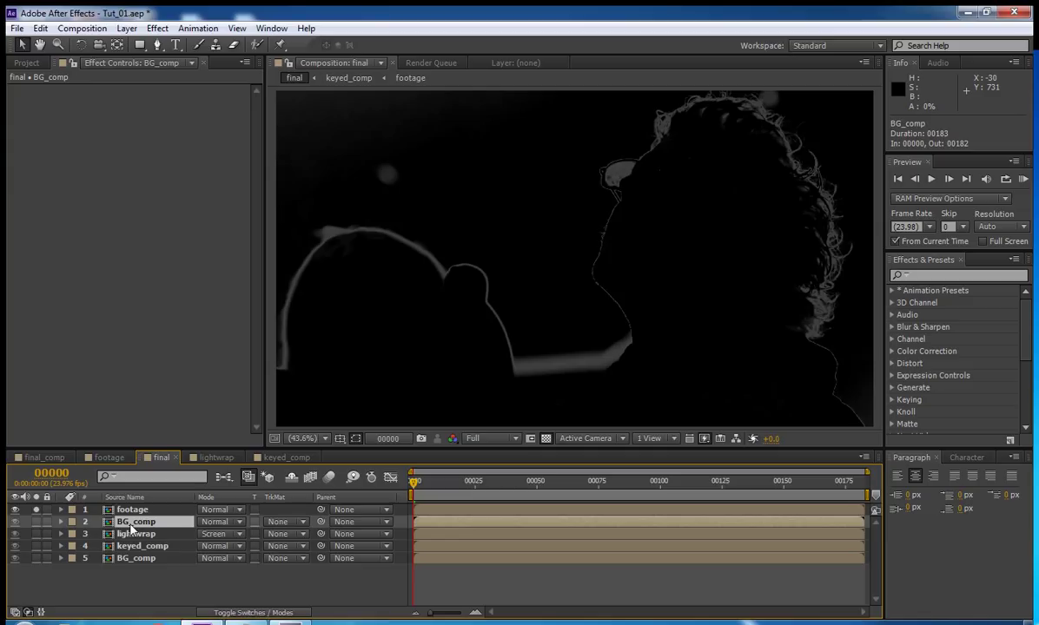
pyautogui.press('Return')
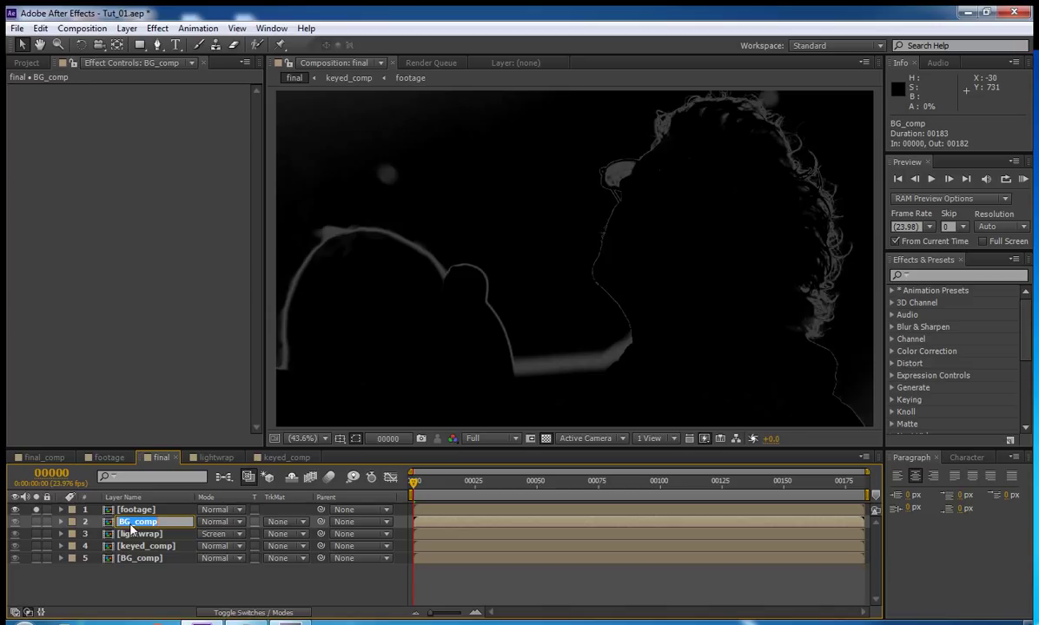
pyautogui.write('c')
pyautogui.write('dge')
pyautogui.press('Return')
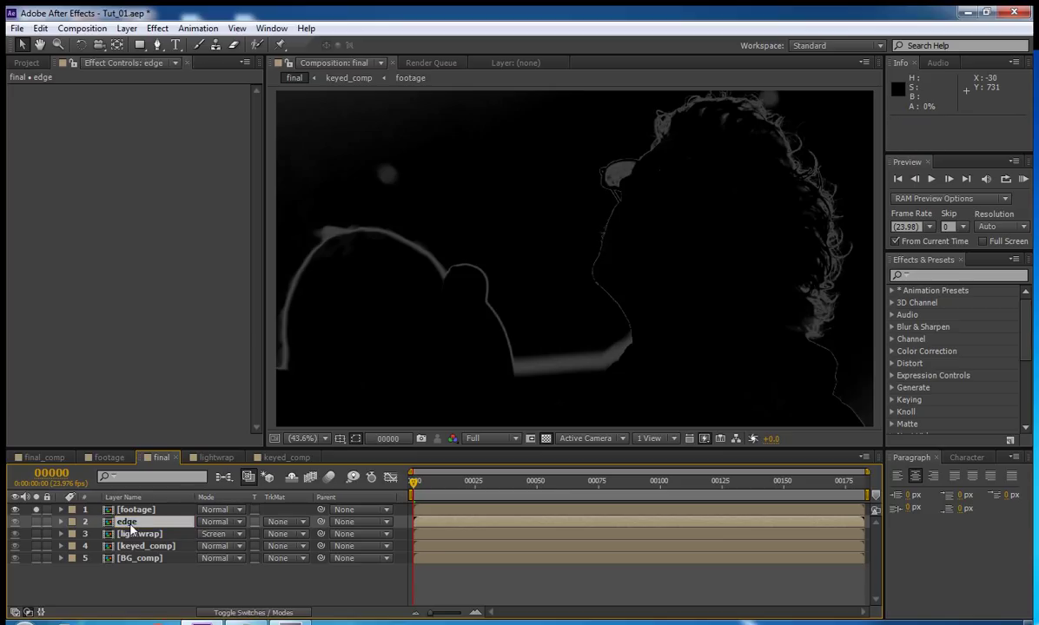
pyautogui.click(130, 497)
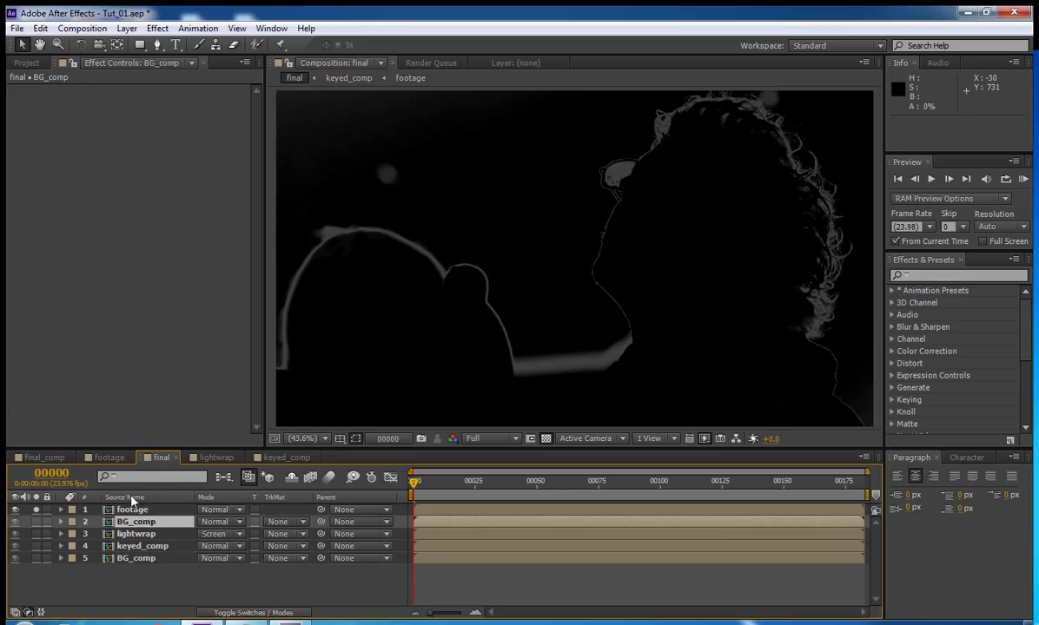
pyautogui.click(130, 497)
pyautogui.click(143, 510)
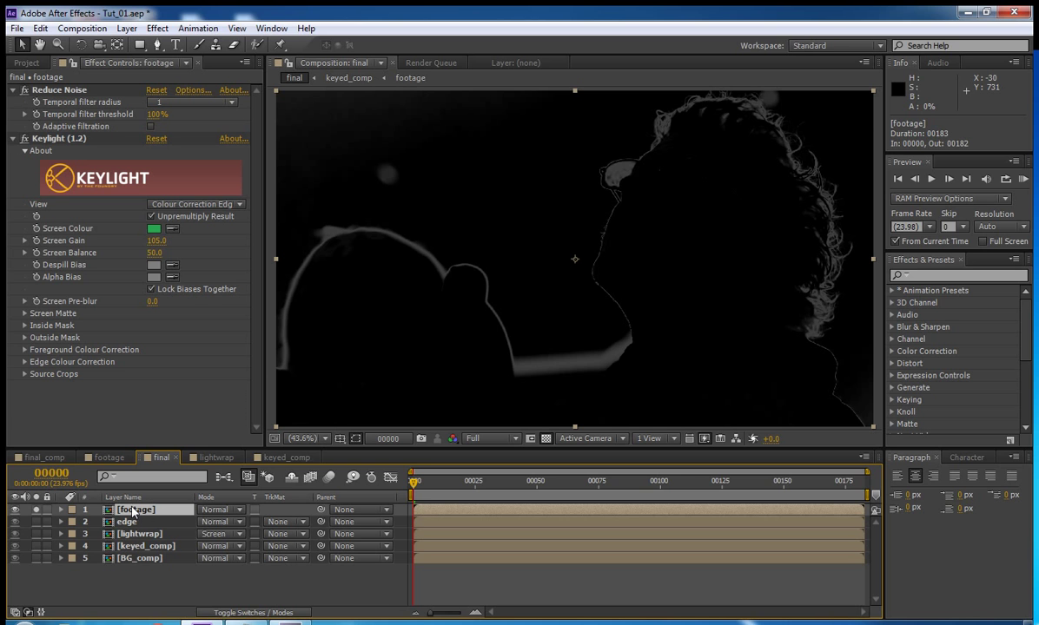
# Step: Add Levels to the footage and lower Input White to about 8995.1 to brighten the edge matte
pyautogui.click(157, 28)
pyautogui.click(383, 461)
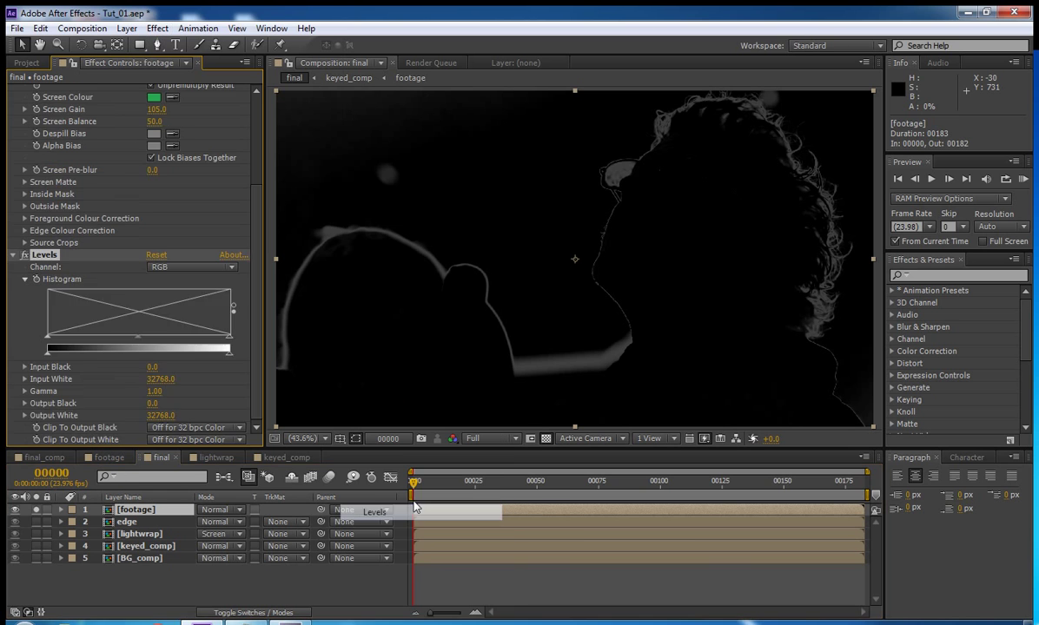
pyautogui.hotkey('ctrl', 'z')
pyautogui.click(157, 28)
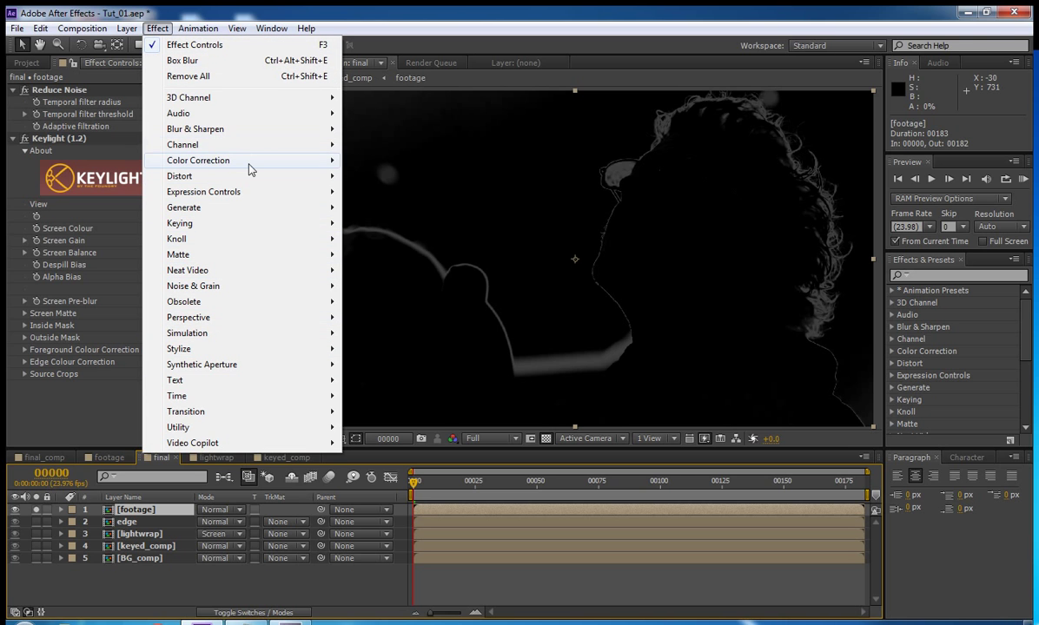
pyautogui.moveTo(233, 159)
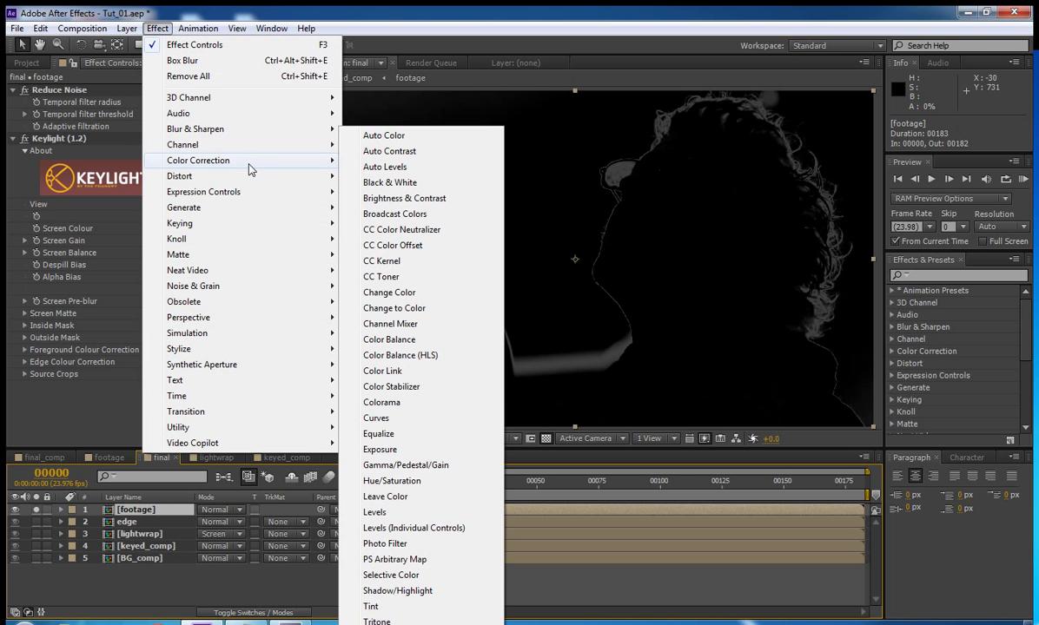
pyautogui.click(409, 513)
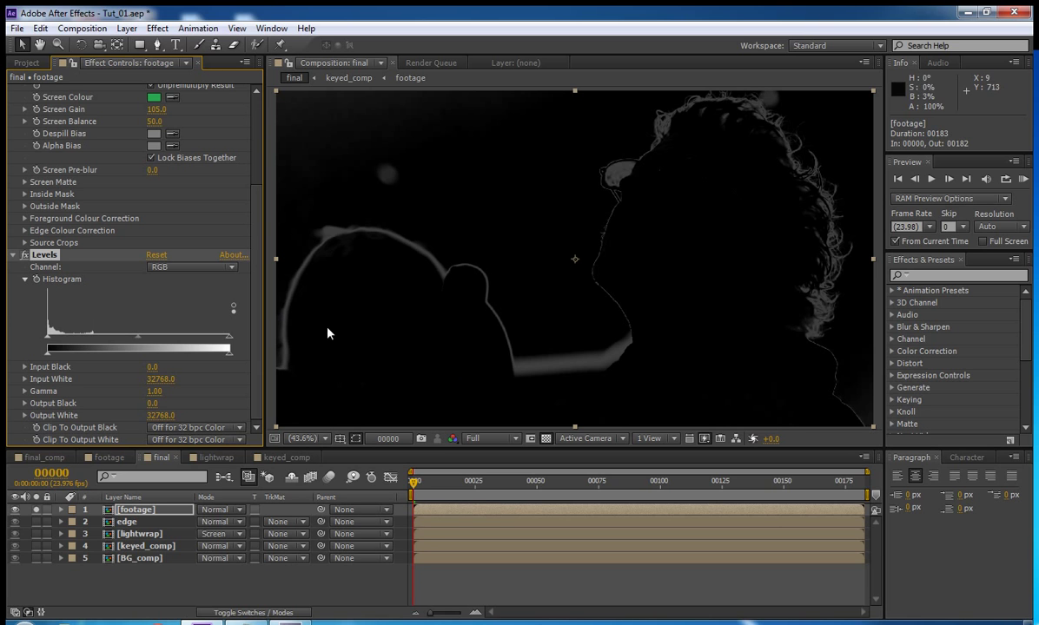
pyautogui.press(',')
pyautogui.press(',')
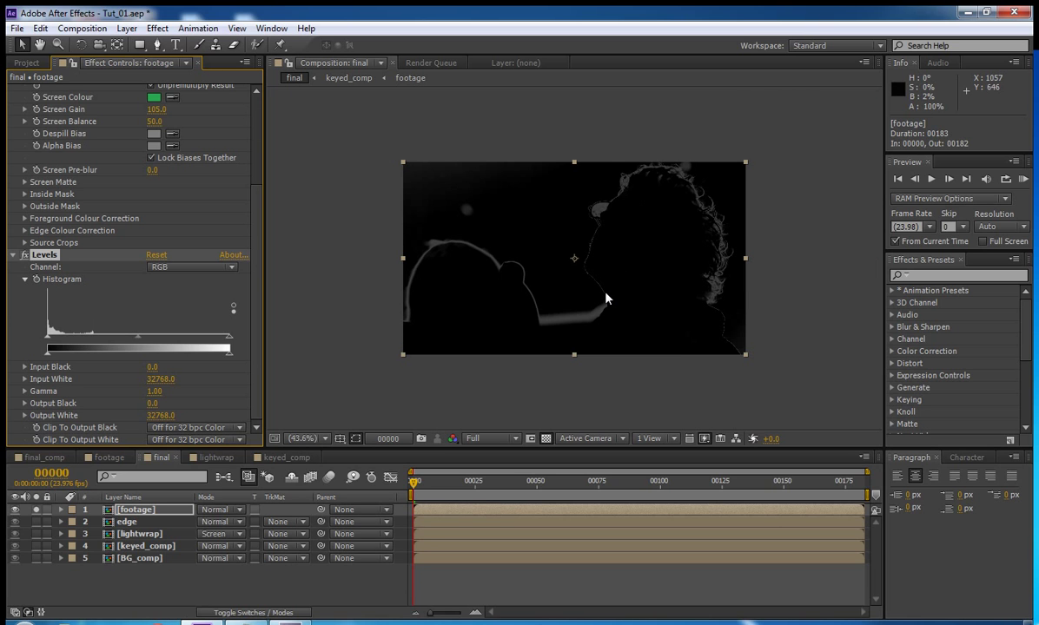
pyautogui.hotkey('shift', '/')
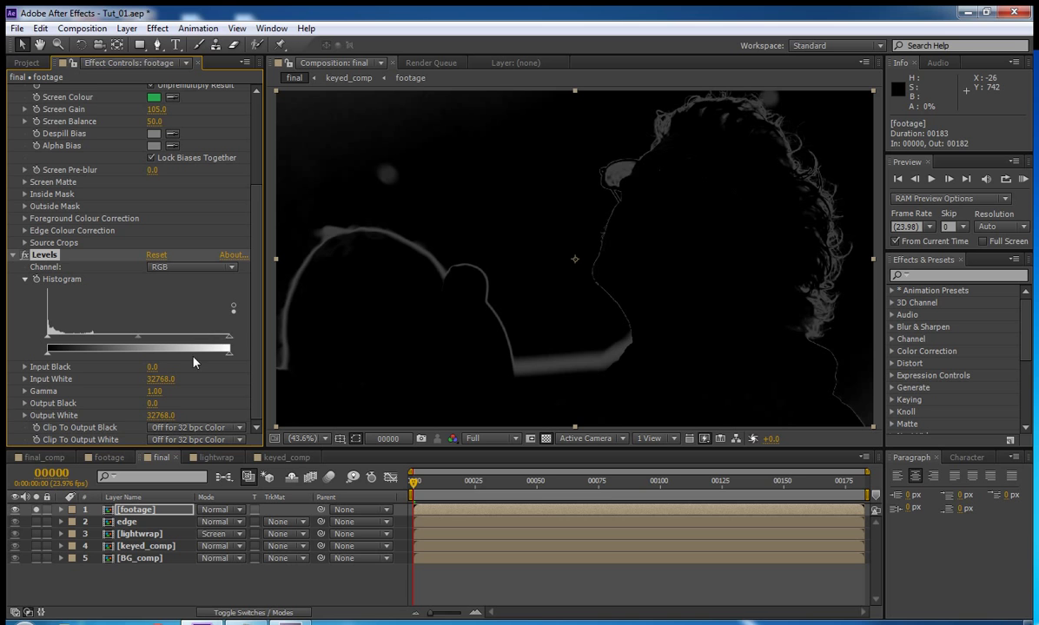
pyautogui.moveTo(228, 345); pyautogui.dragTo(97, 340)
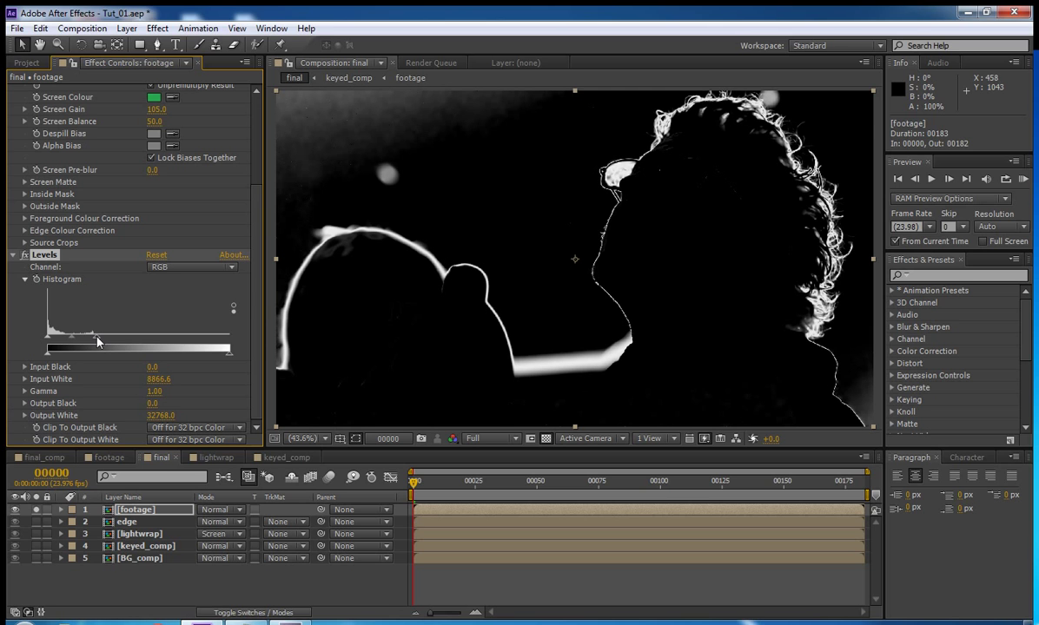
pyautogui.moveTo(96, 342); pyautogui.dragTo(95, 343)
pyautogui.moveTo(99, 342); pyautogui.dragTo(97, 342)
pyautogui.scroll(4, 230, 192)
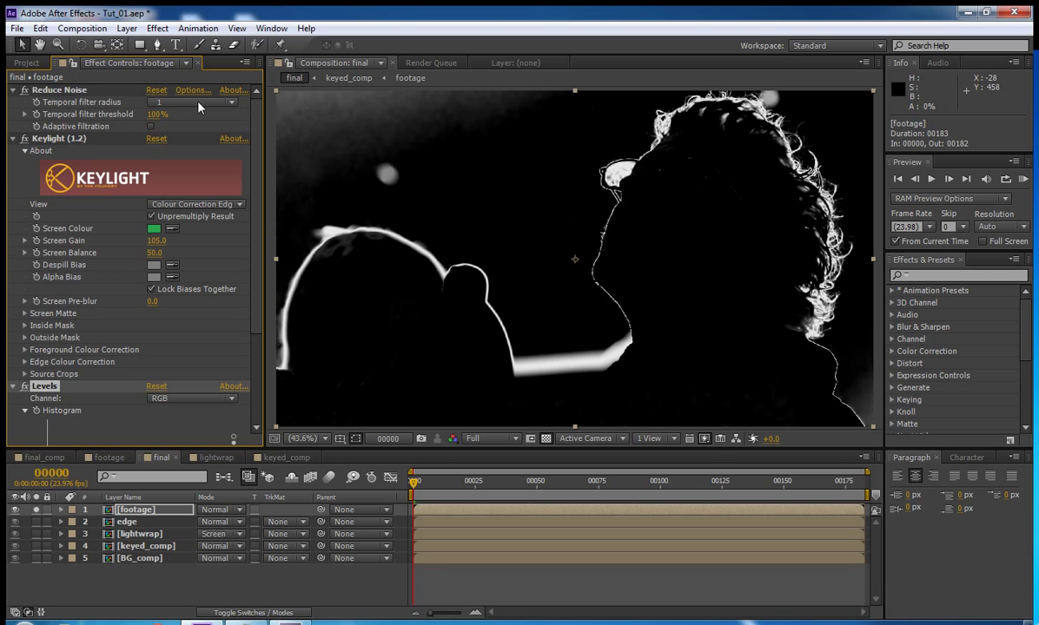
pyautogui.click(13, 138)
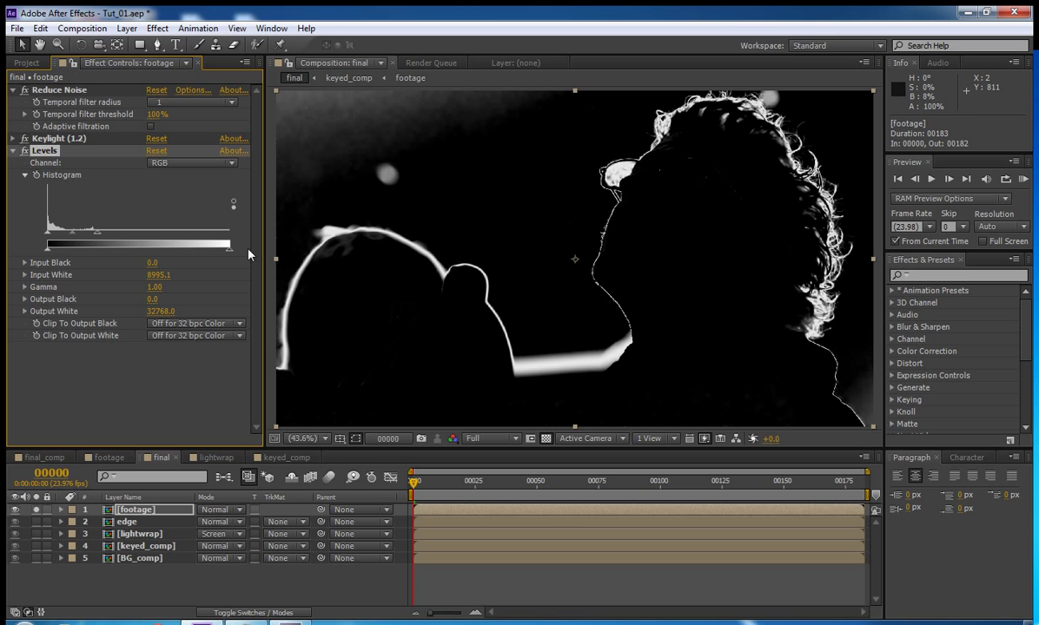
# Step: Add a Fast Blur with repeated edge pixels and Blurriness 5
pyautogui.click(157, 28)
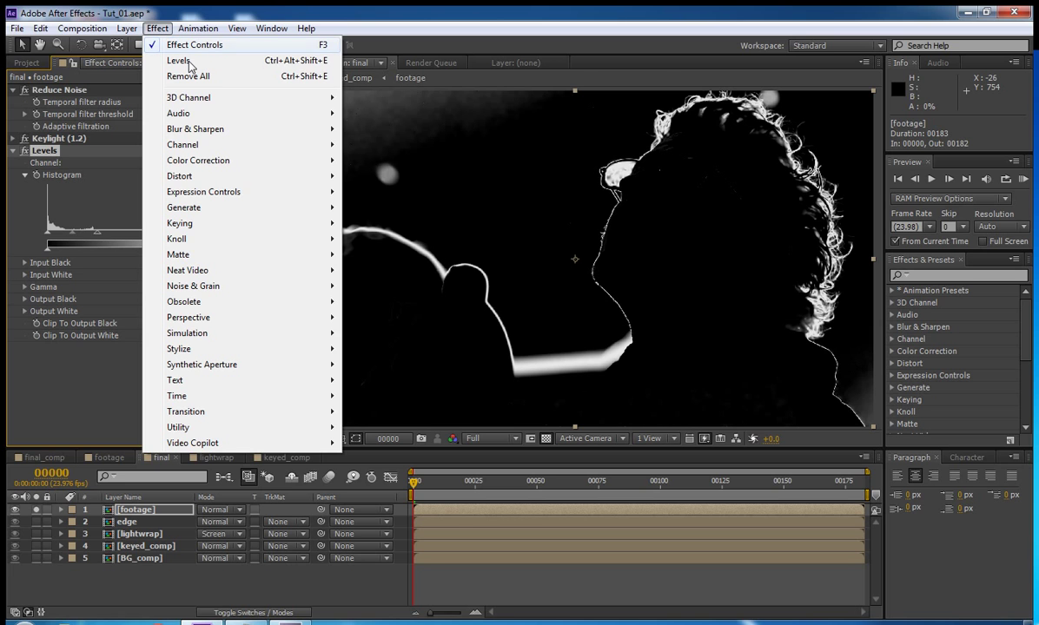
pyautogui.moveTo(212, 128)
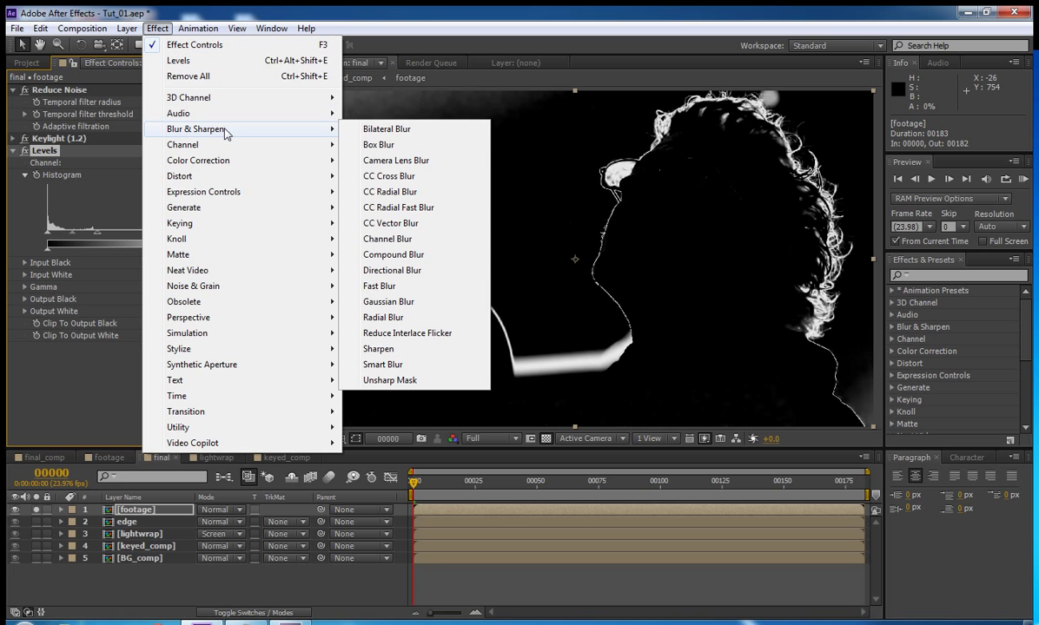
pyautogui.click(383, 287)
pyautogui.click(151, 385)
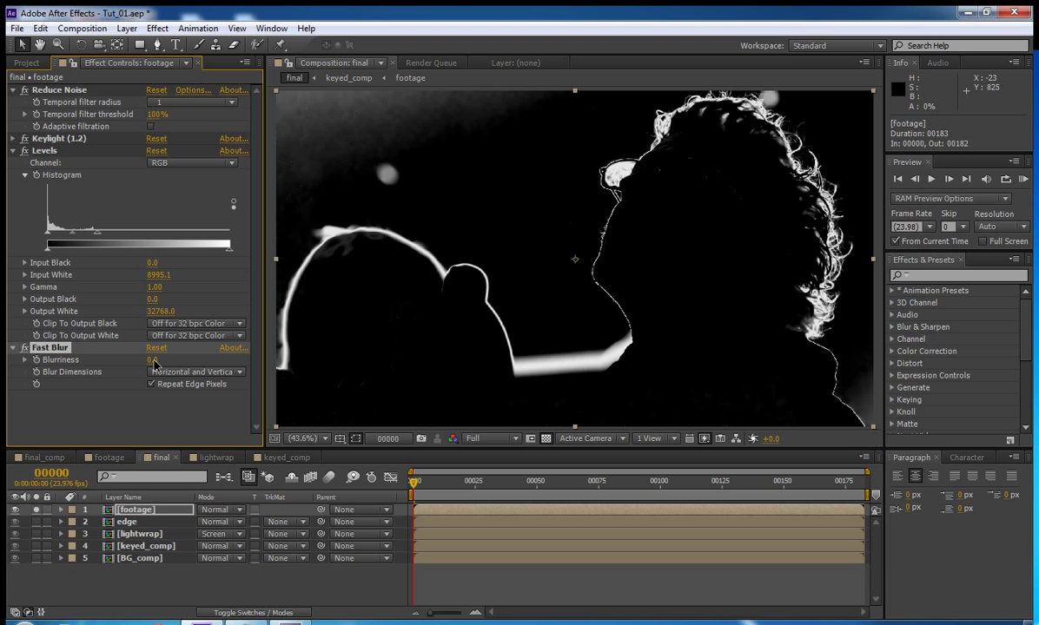
pyautogui.click(153, 361)
pyautogui.write('5')
pyautogui.press('Return')
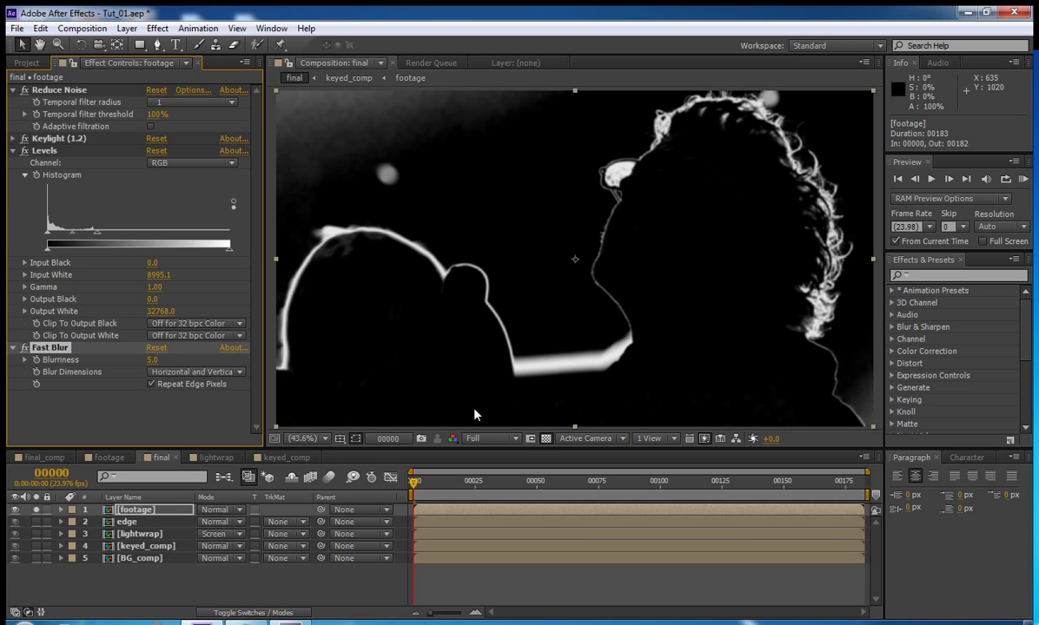
# Step: Unsolo and hide the footage layer, and make it the edge layer's Luma matte
pyautogui.click(36, 509)
pyautogui.click(14, 510)
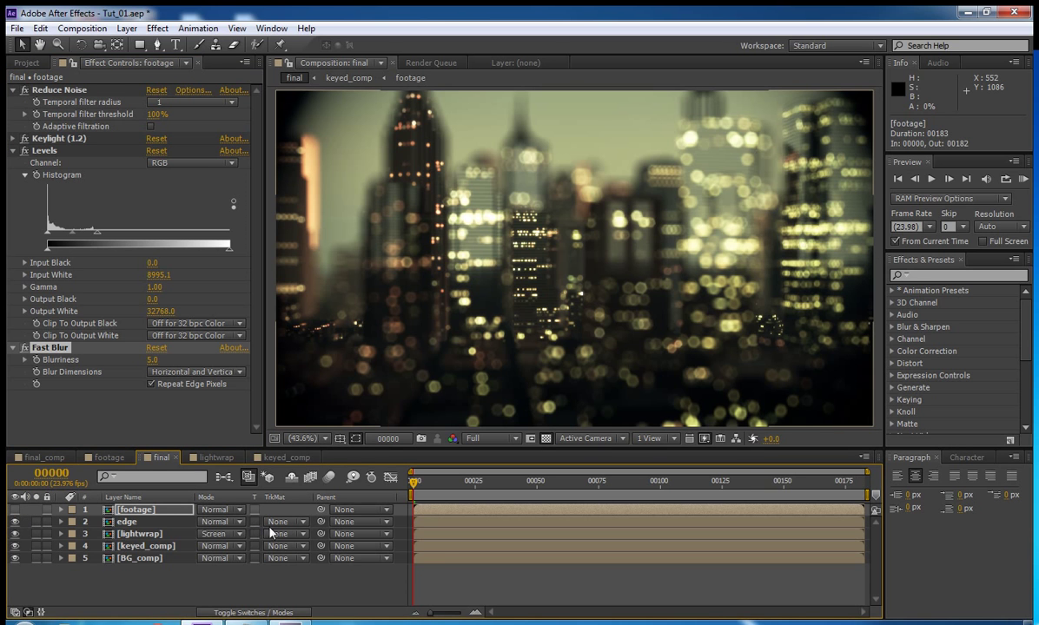
pyautogui.click(157, 522)
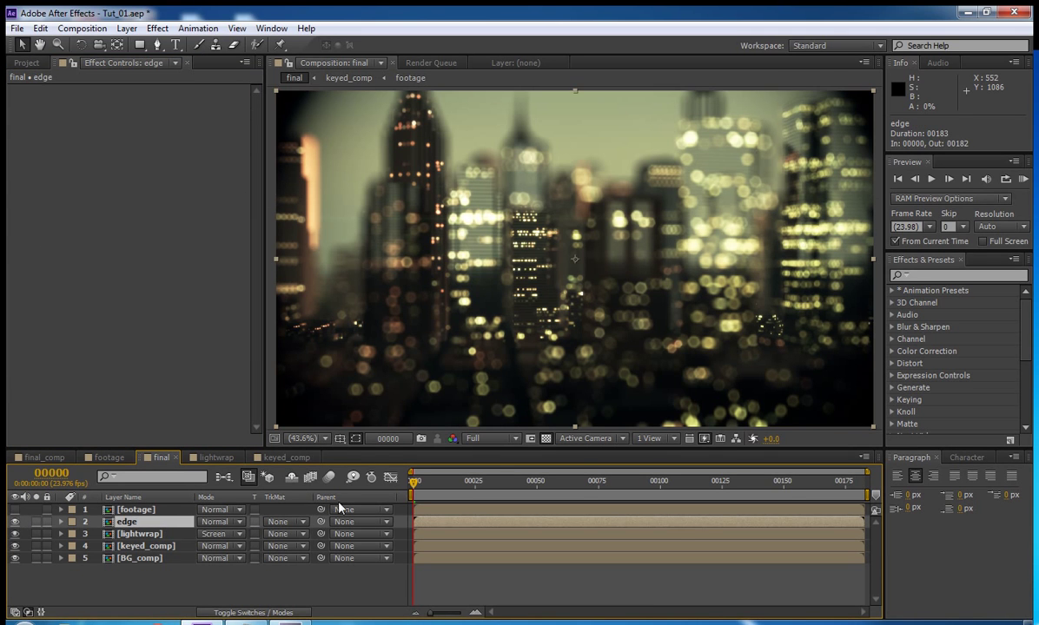
pyautogui.click(298, 525)
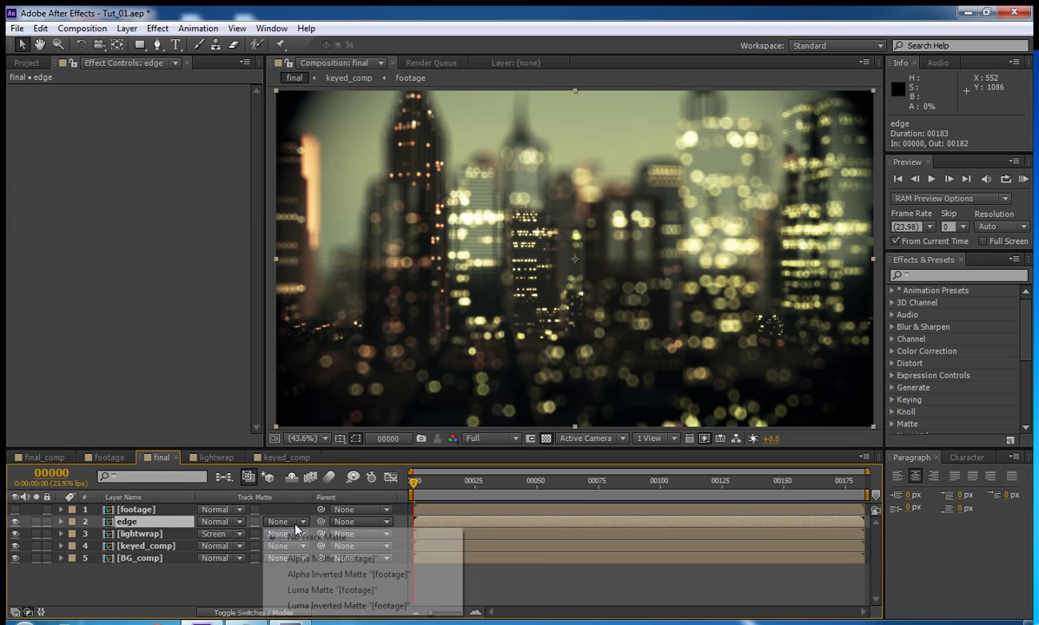
pyautogui.click(322, 591)
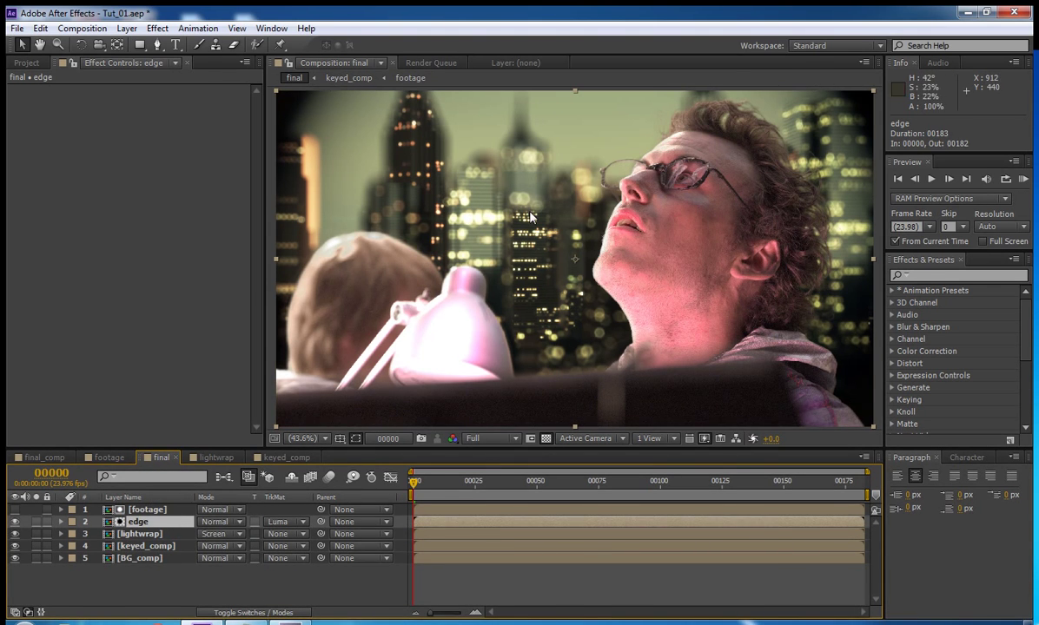
# Step: Rename the footage layer to edgematte
pyautogui.click(137, 510)
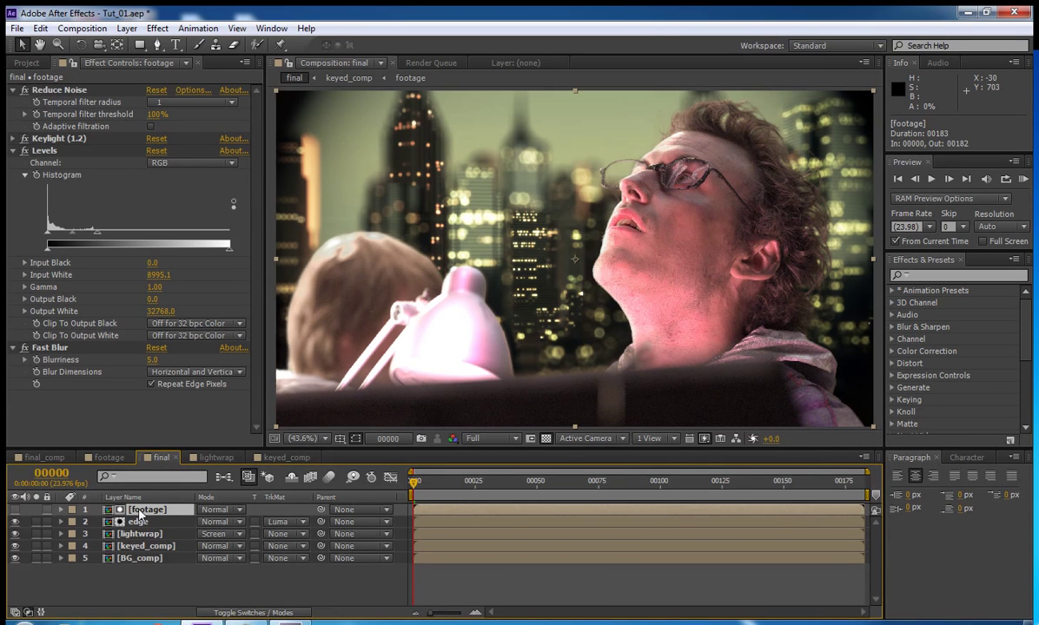
pyautogui.press('Return')
pyautogui.write('edgematte')
pyautogui.press('Return')
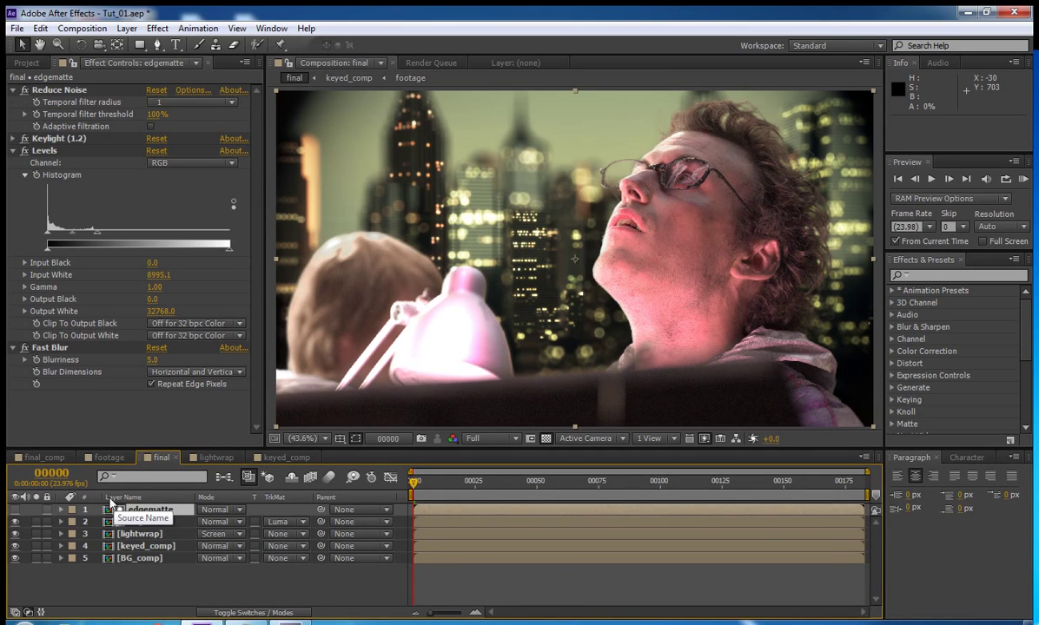
# Step: Set the edge layer to Overlay at 50% opacity, toggling its visibility to compare
pyautogui.click(130, 522)
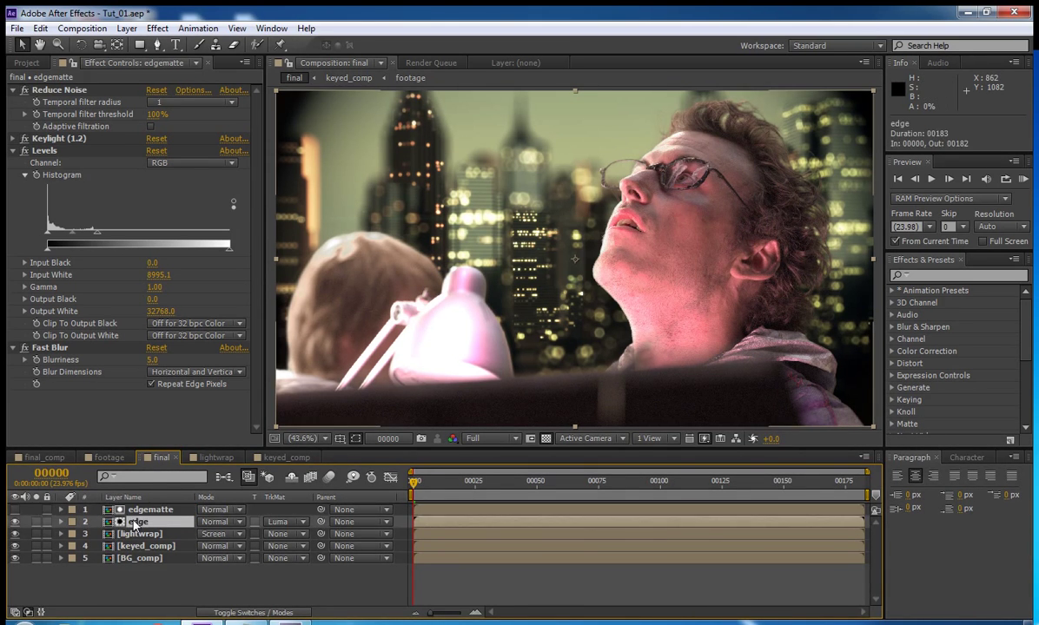
pyautogui.click(233, 526)
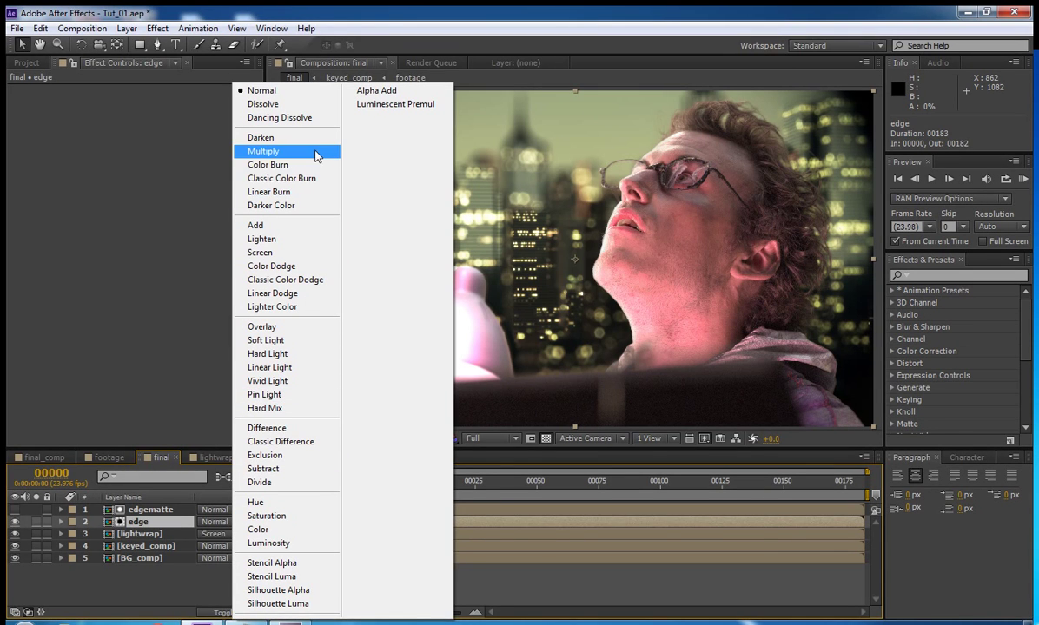
pyautogui.click(265, 327)
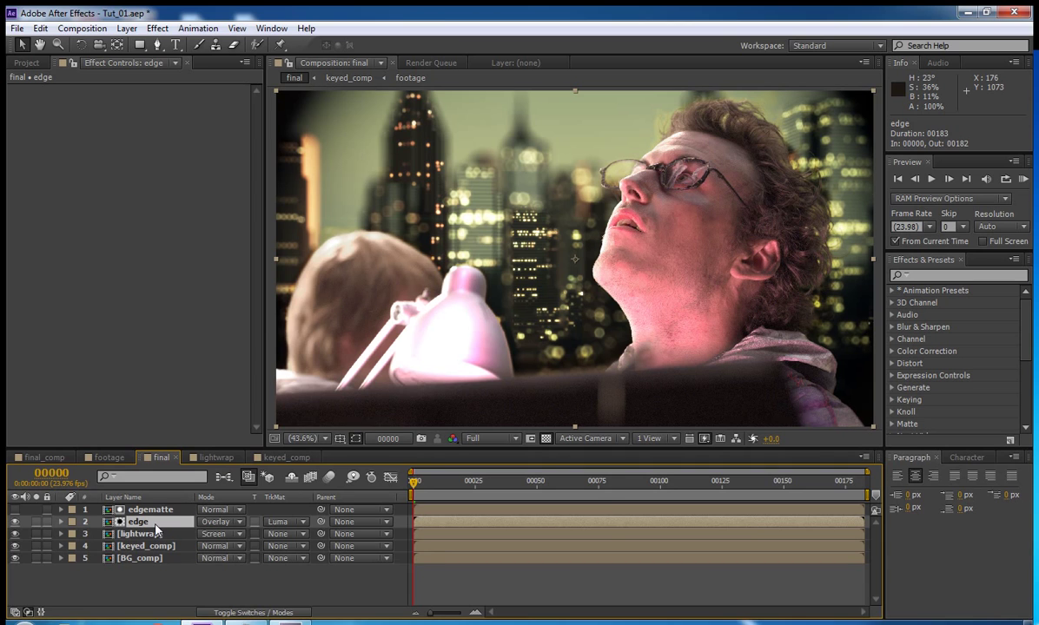
pyautogui.press('t')
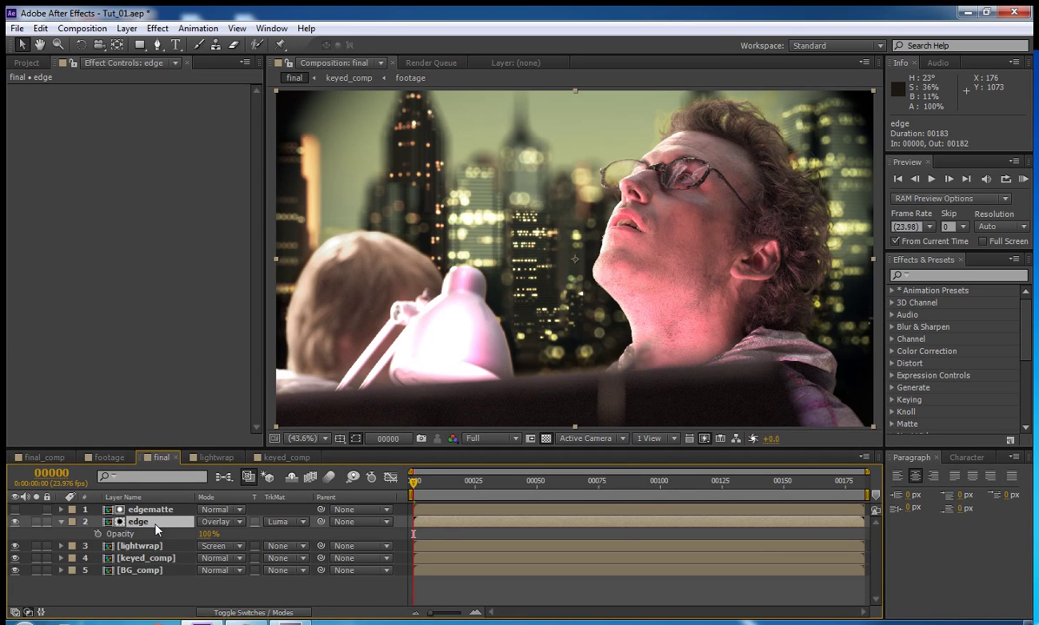
pyautogui.click(208, 533)
pyautogui.press('Return')
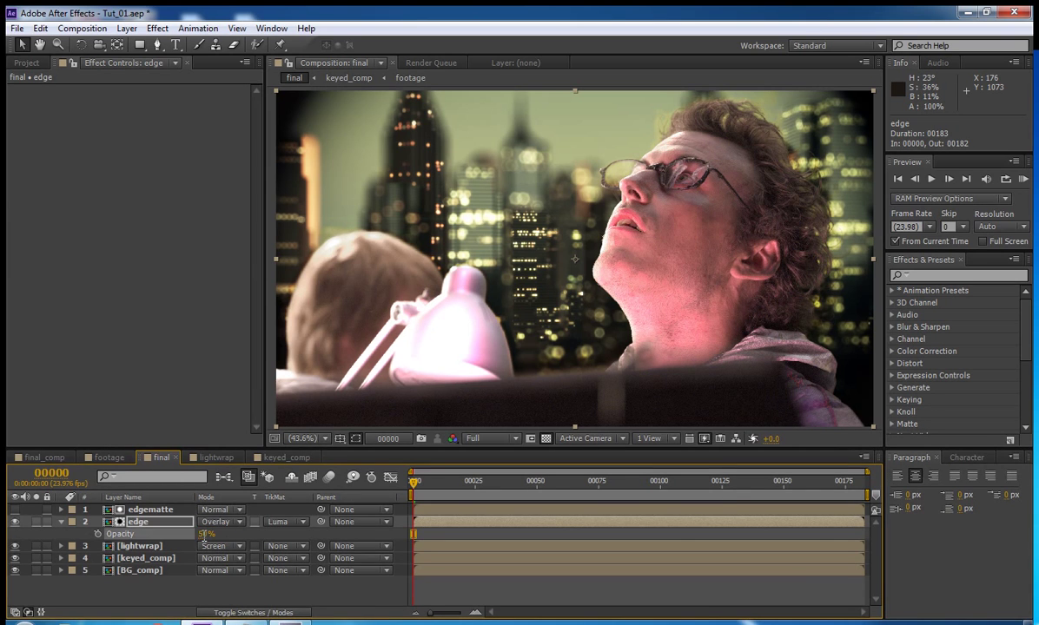
pyautogui.click(15, 522)
pyautogui.click(14, 524)
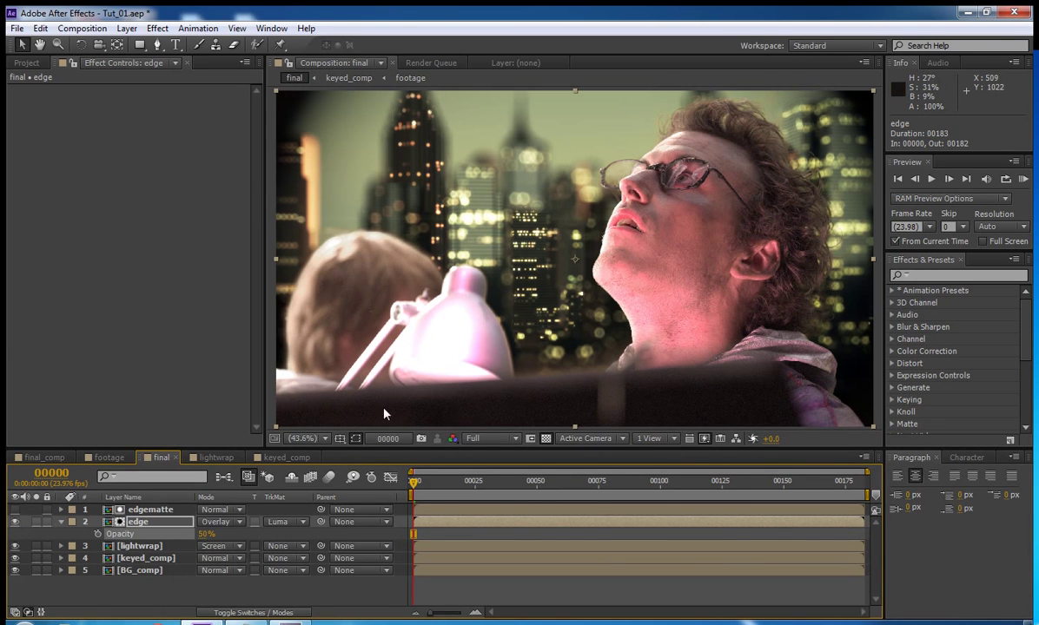
pyautogui.click(216, 458)
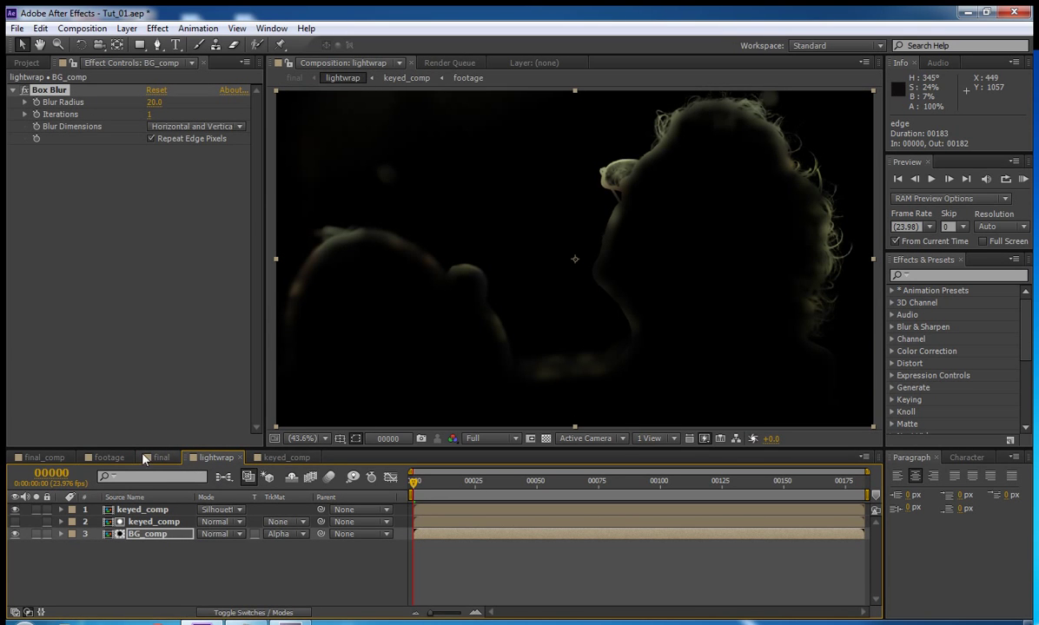
# Step: Desaturate the keyed footage's Change to Color target colour in two small passes
pyautogui.click(285, 457)
pyautogui.click(139, 522)
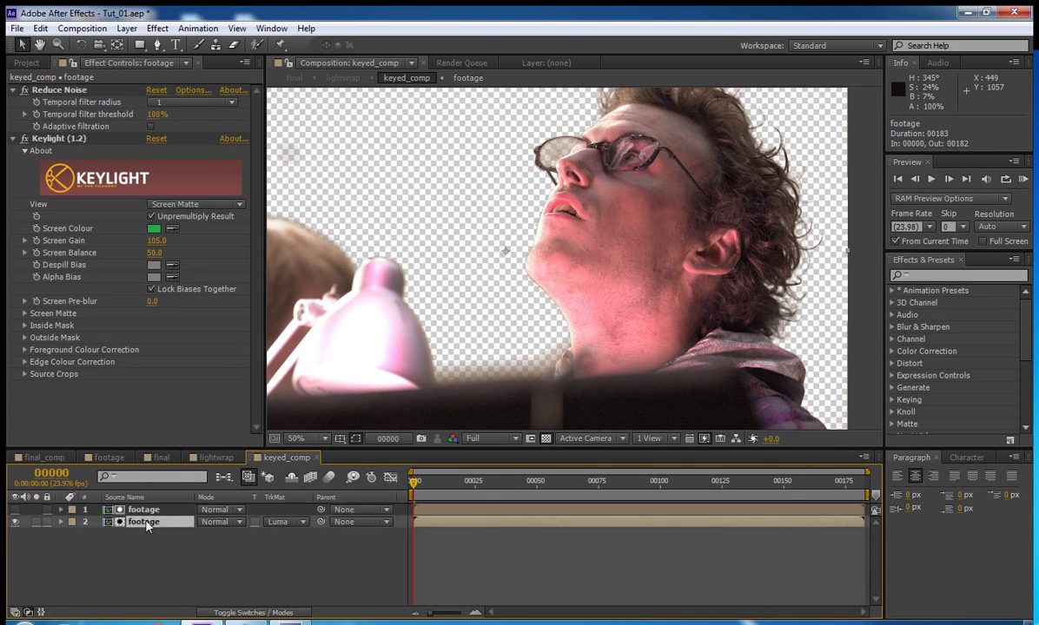
pyautogui.click(153, 113)
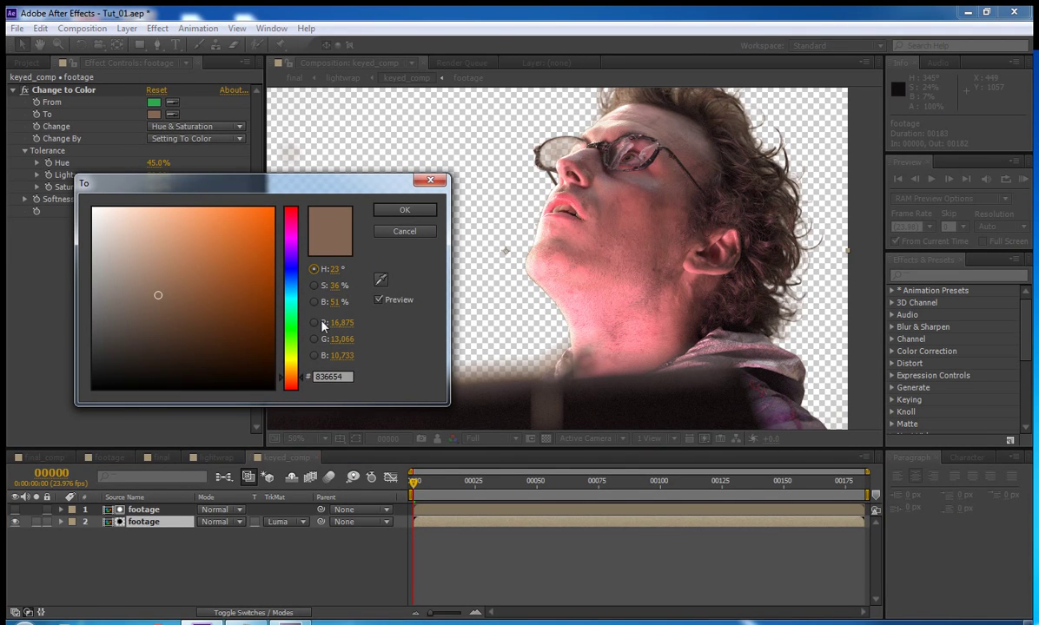
pyautogui.moveTo(335, 287); pyautogui.dragTo(333, 287)
pyautogui.click(404, 212)
pyautogui.click(527, 436)
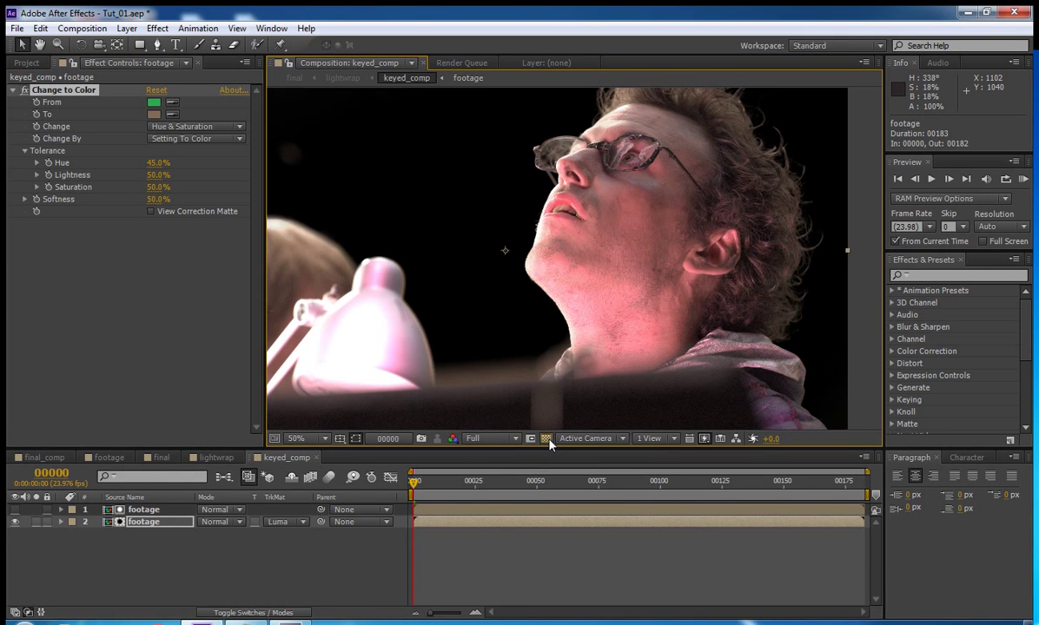
pyautogui.click(154, 114)
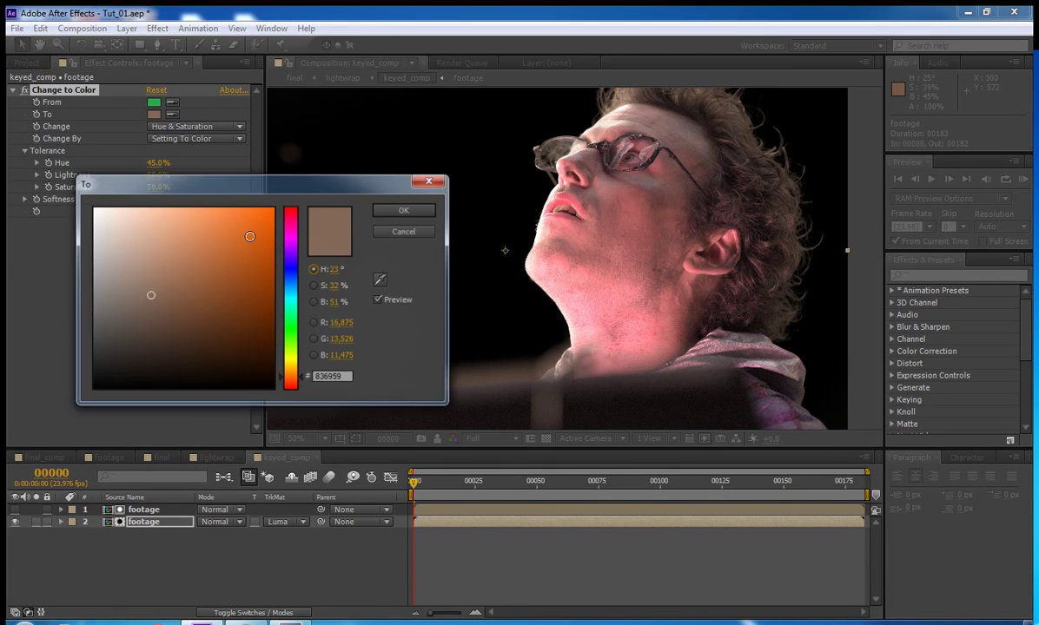
pyautogui.moveTo(333, 287); pyautogui.dragTo(325, 287)
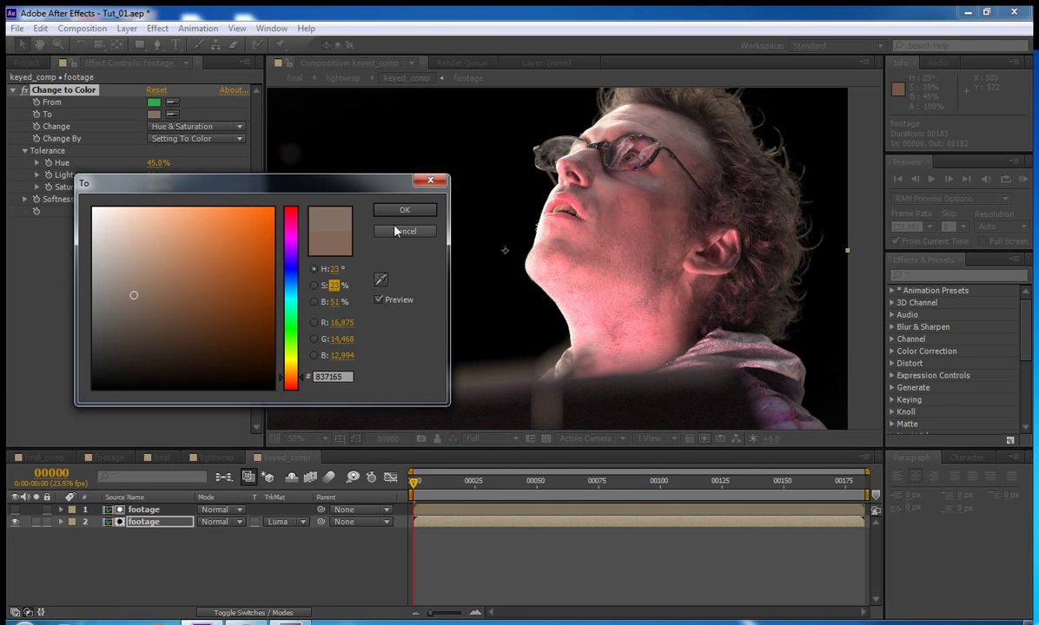
pyautogui.click(382, 212)
pyautogui.click(160, 458)
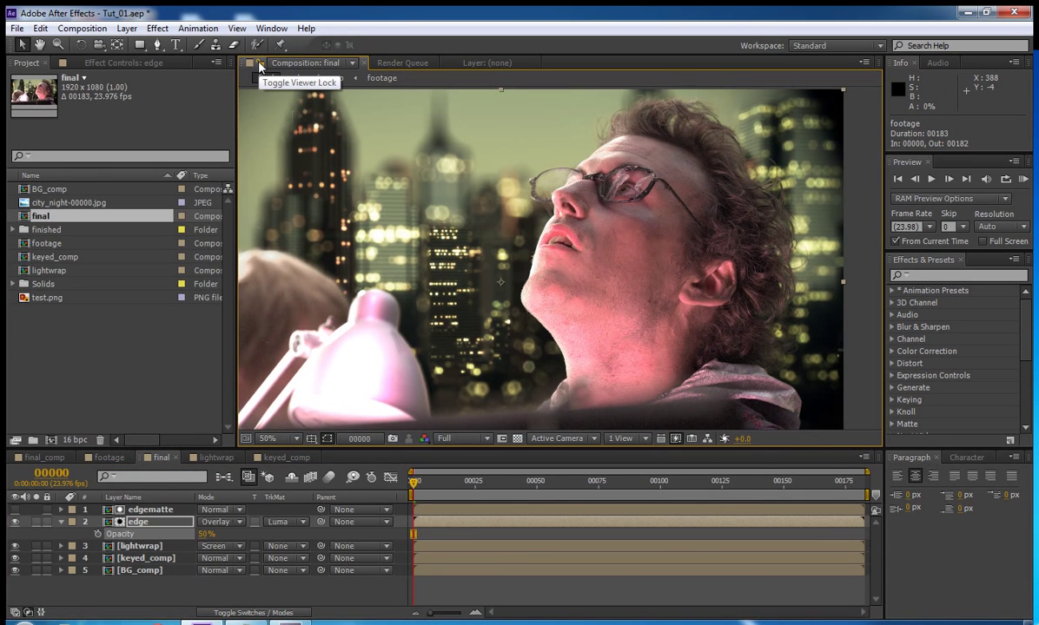
# Step: Lock the viewer on final and give the keyed footage Levels with Red Output White 27242.4
pyautogui.click(259, 66)
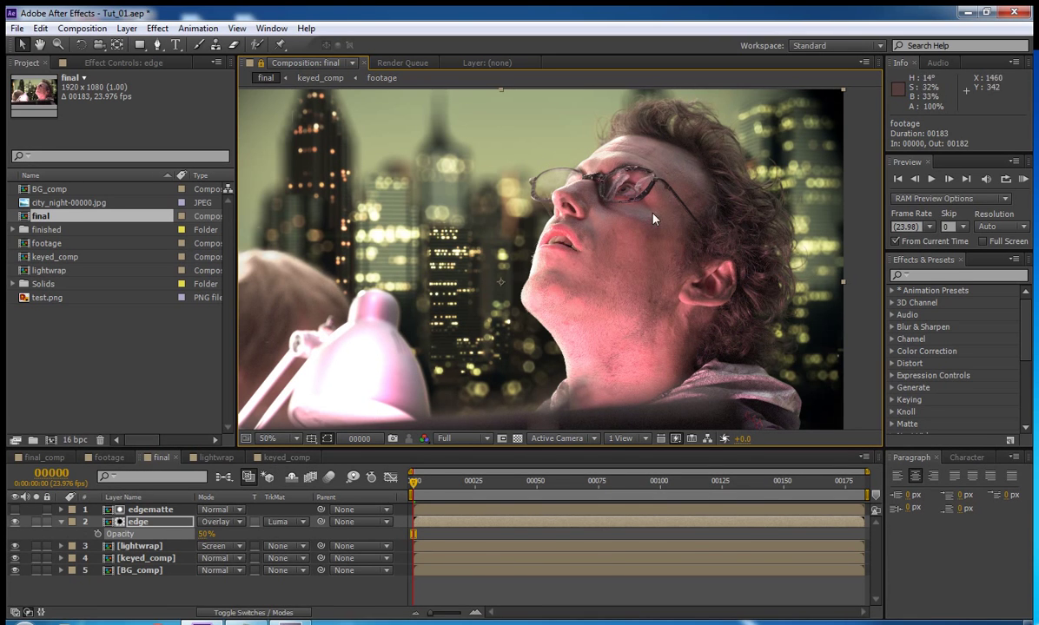
pyautogui.click(285, 457)
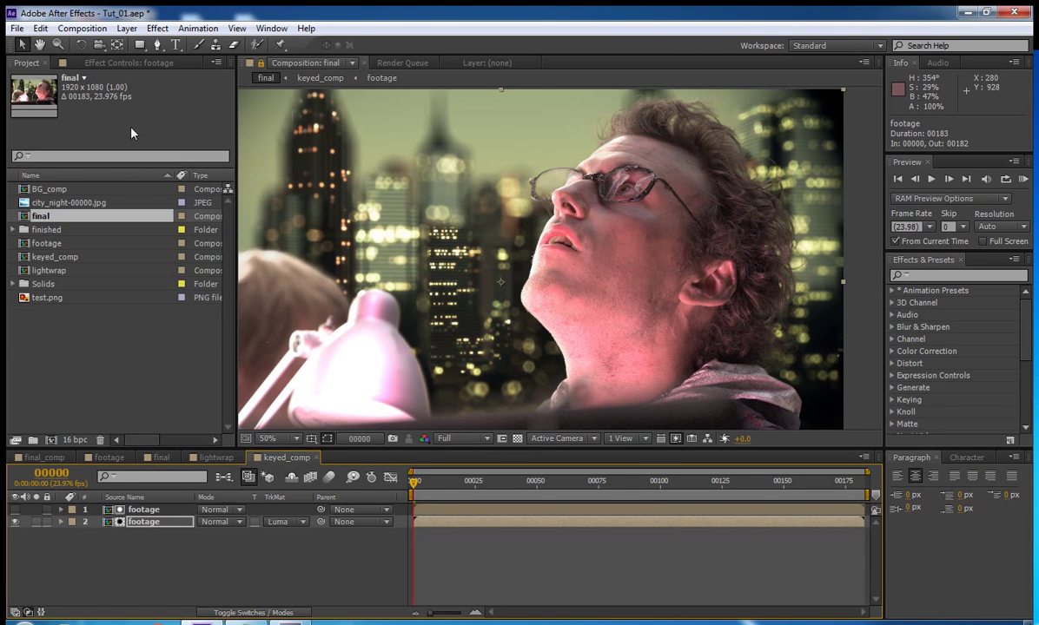
pyautogui.click(131, 63)
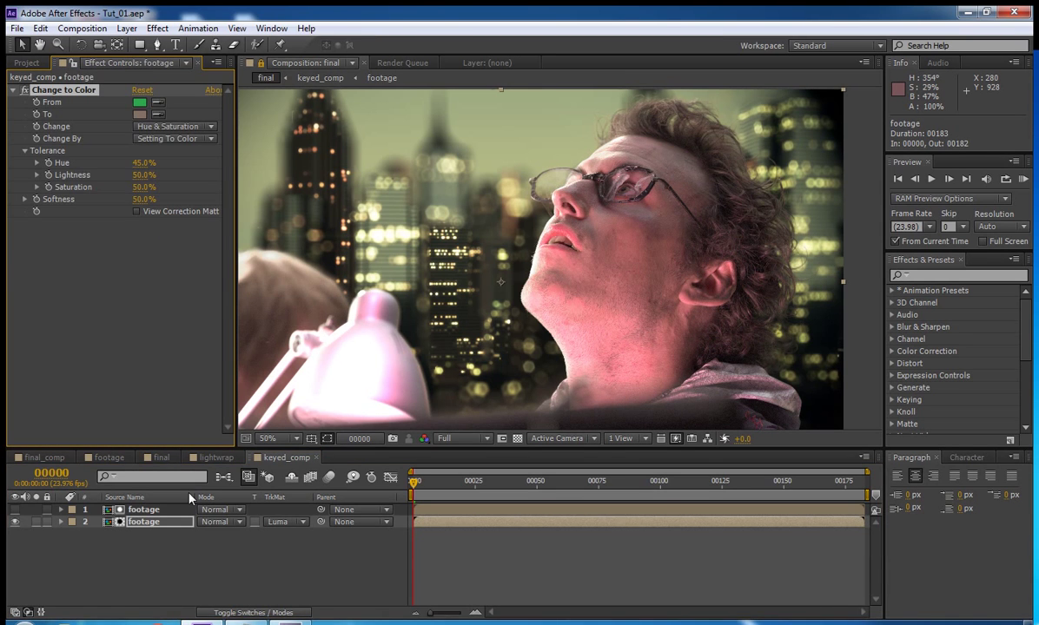
pyautogui.click(157, 29)
pyautogui.moveTo(234, 162)
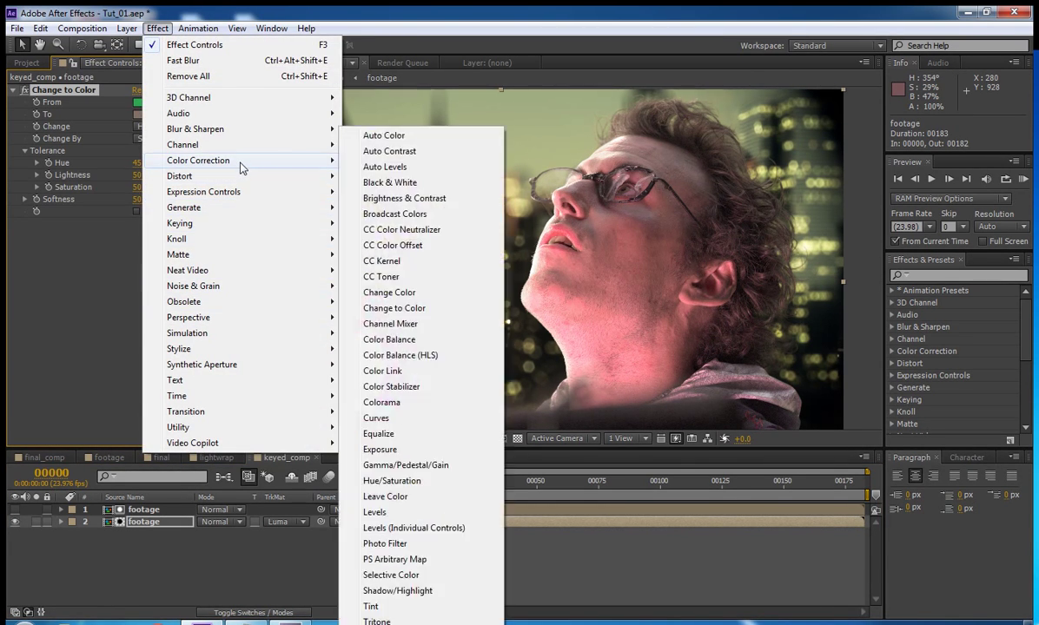
pyautogui.click(404, 519)
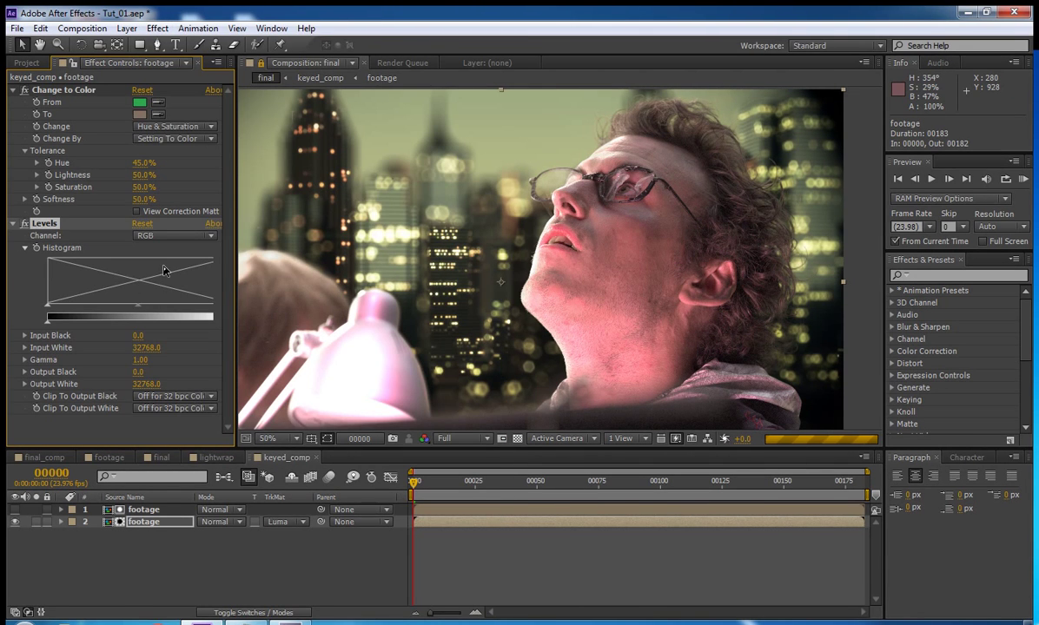
pyautogui.moveTo(242, 255); pyautogui.dragTo(289, 256)
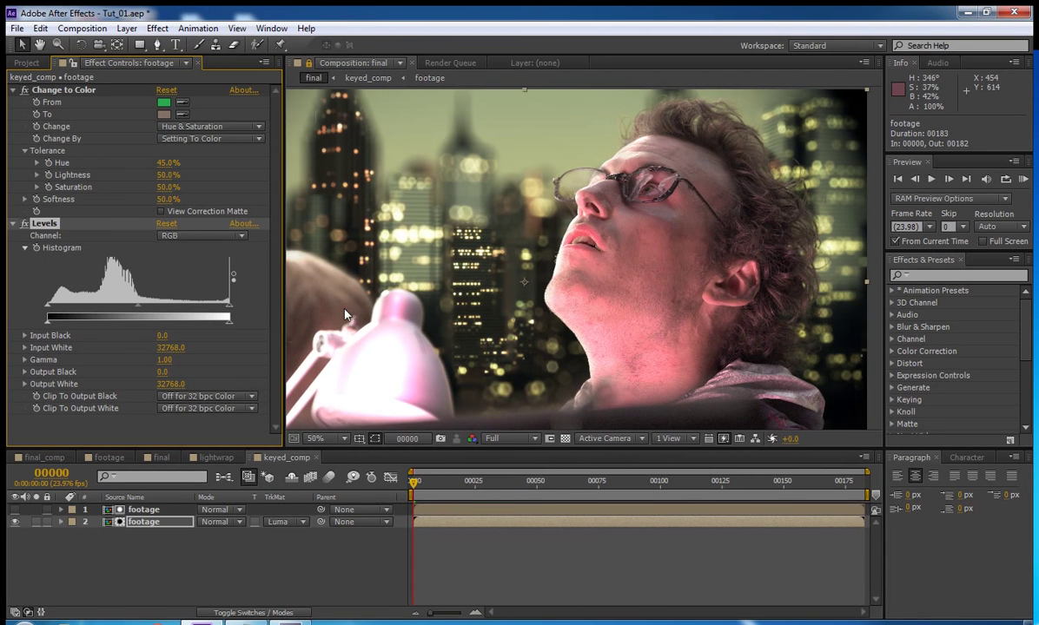
pyautogui.click(239, 237)
pyautogui.click(208, 267)
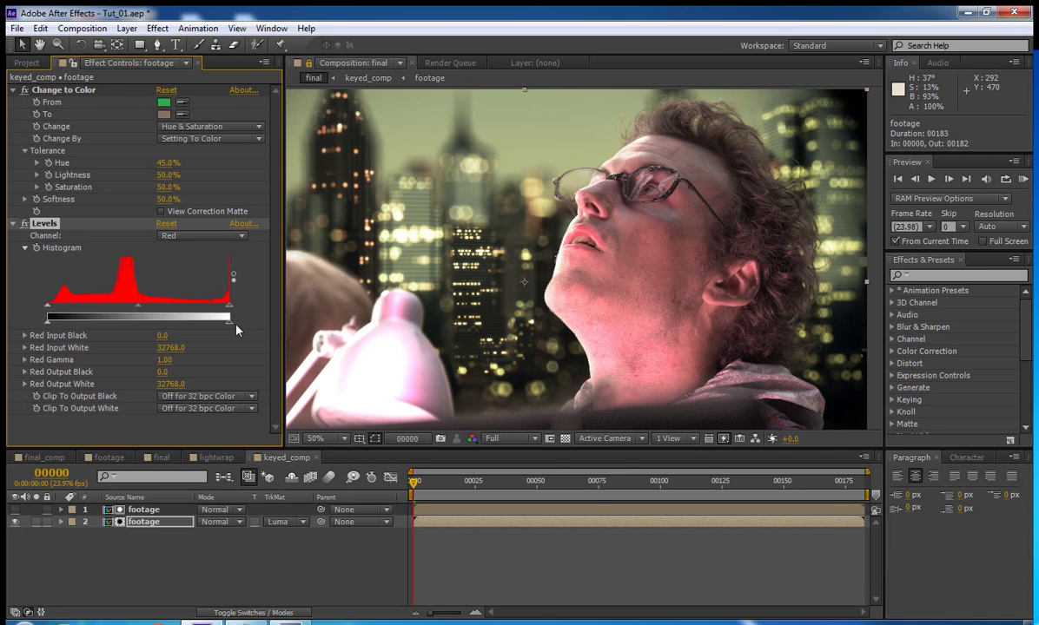
pyautogui.moveTo(230, 312)
pyautogui.mouseDown()
pyautogui.moveTo(172, 306)
pyautogui.moveTo(218, 308)
pyautogui.moveTo(229, 328)
pyautogui.moveTo(216, 328)
pyautogui.mouseUp()
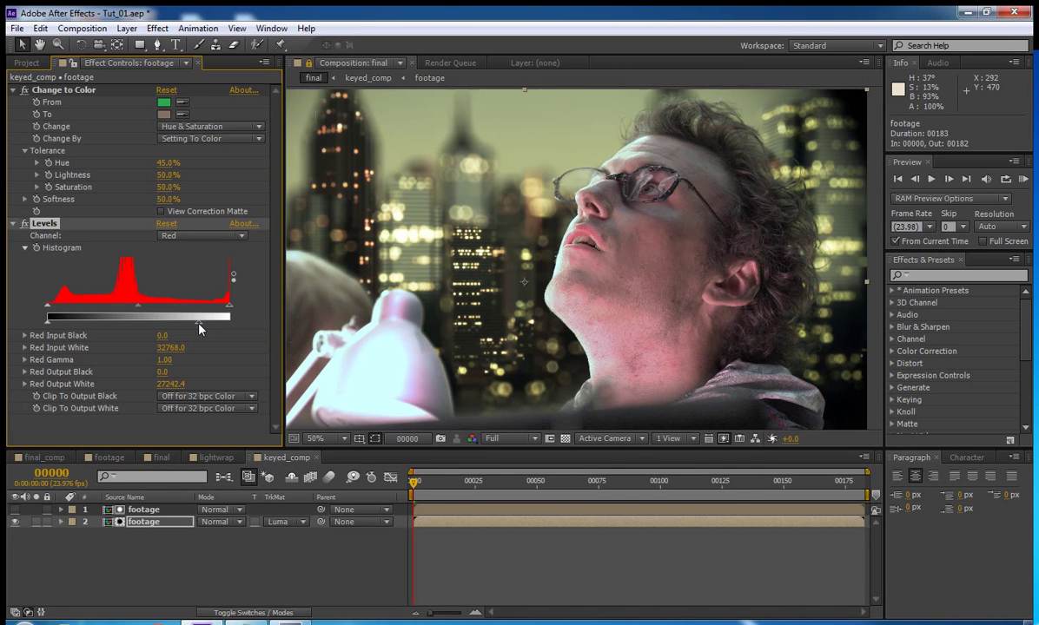
# Step: Lower Green Input White to 29684.0, and try a Blue tweak before restoring it to 32768.0
pyautogui.click(202, 235)
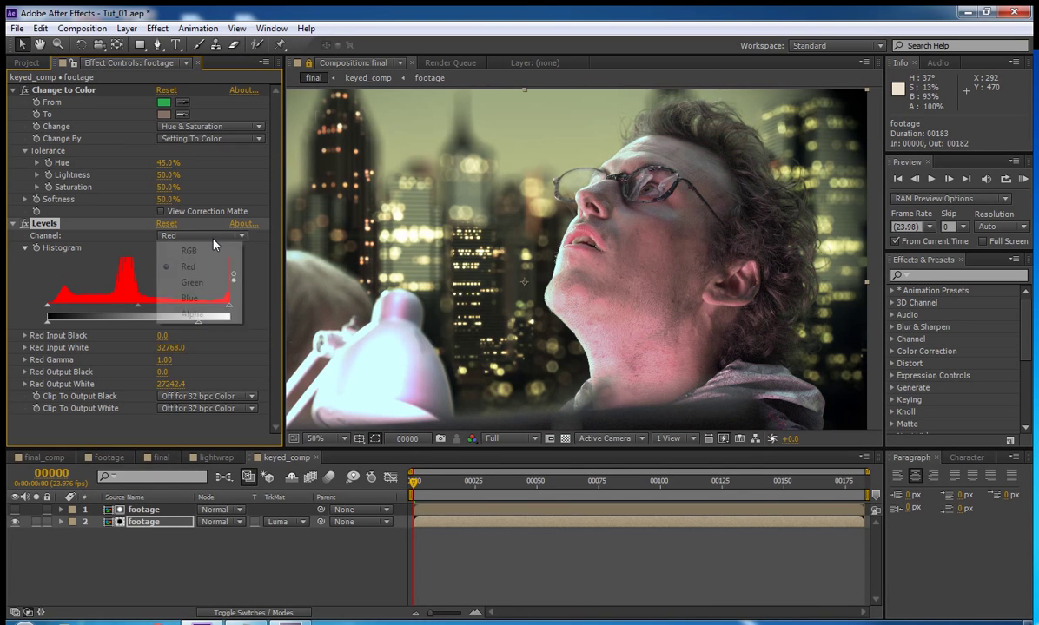
pyautogui.click(213, 282)
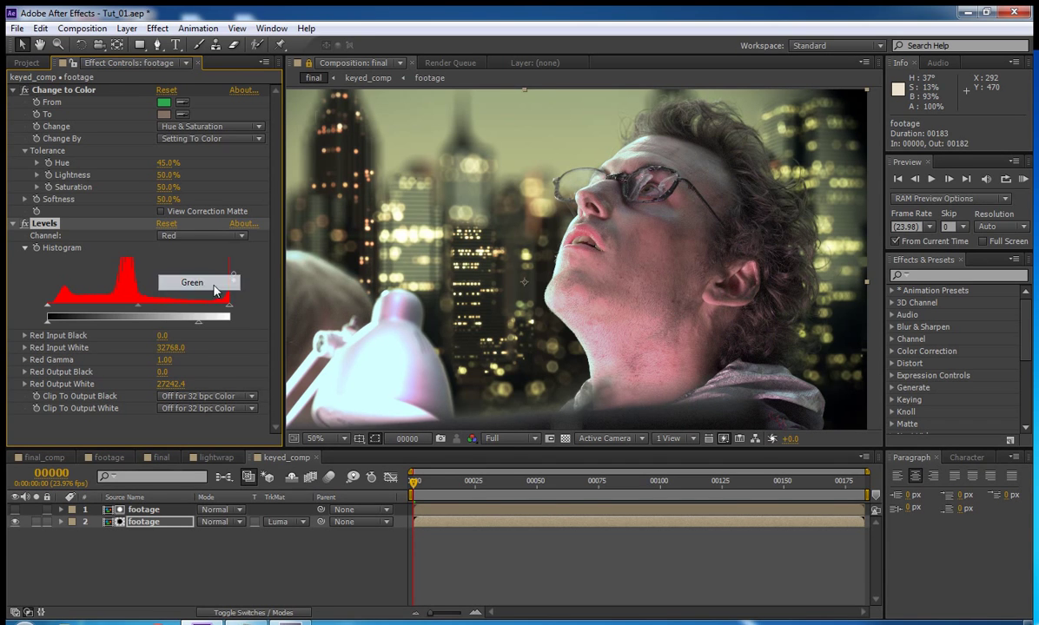
pyautogui.moveTo(230, 315); pyautogui.dragTo(212, 315)
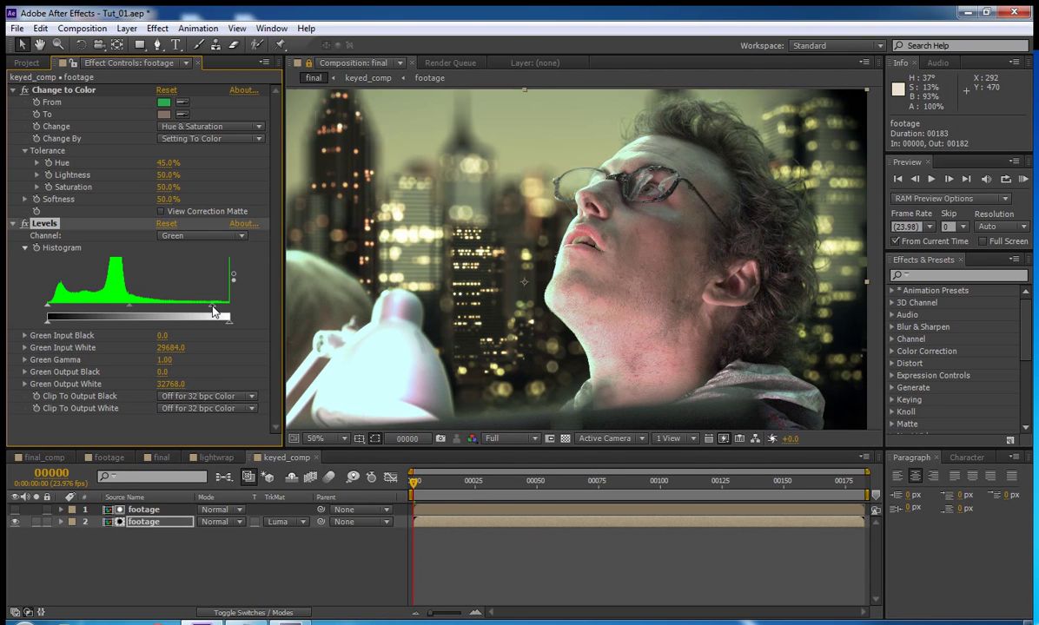
pyautogui.click(201, 235)
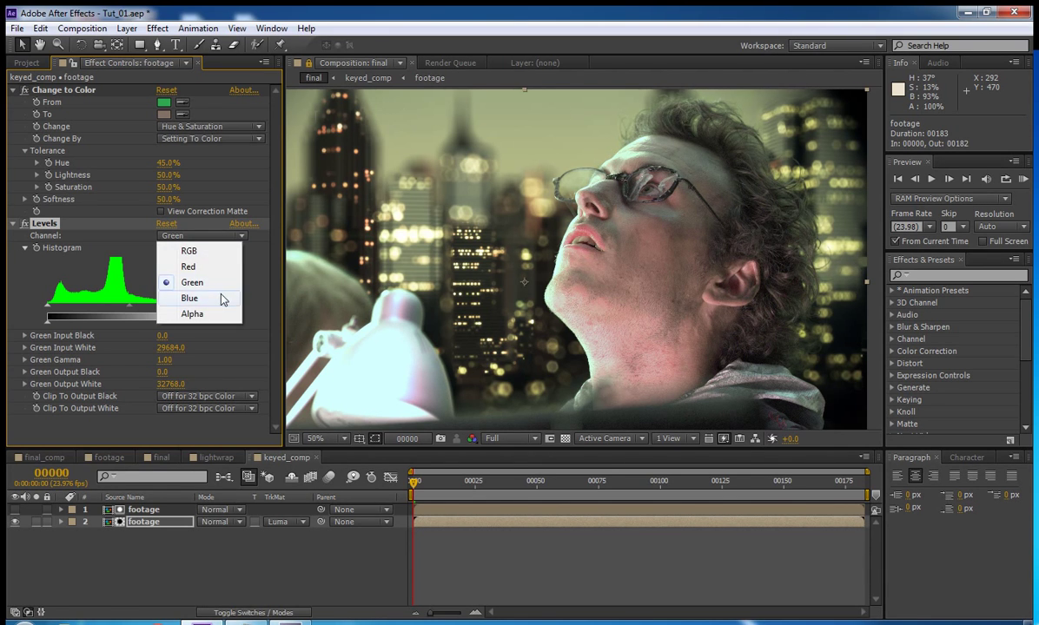
pyautogui.click(187, 298)
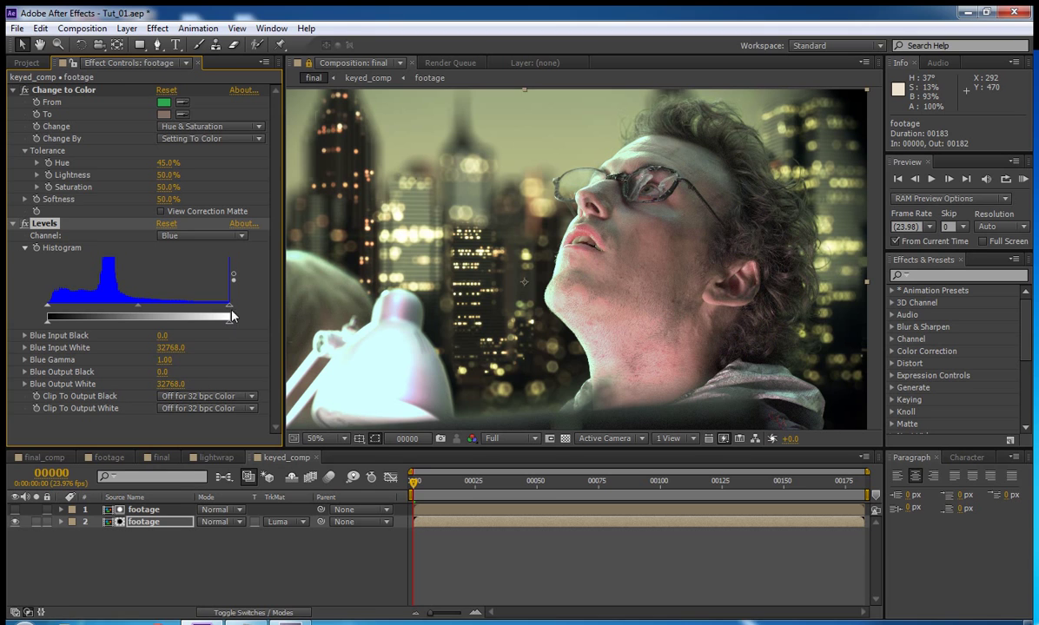
pyautogui.moveTo(230, 311); pyautogui.dragTo(224, 311)
pyautogui.moveTo(224, 311); pyautogui.dragTo(240, 315)
# Step: Raise Red Output White to 28398.9 and toggle Levels off and on to compare
pyautogui.click(212, 236)
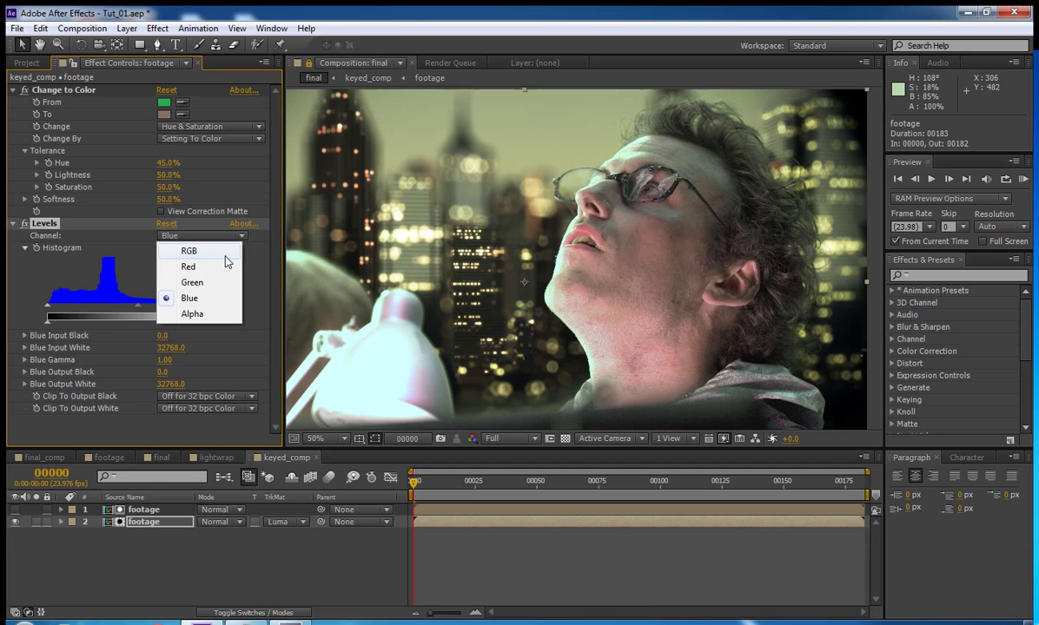
pyautogui.click(217, 266)
pyautogui.moveTo(205, 326); pyautogui.dragTo(206, 325)
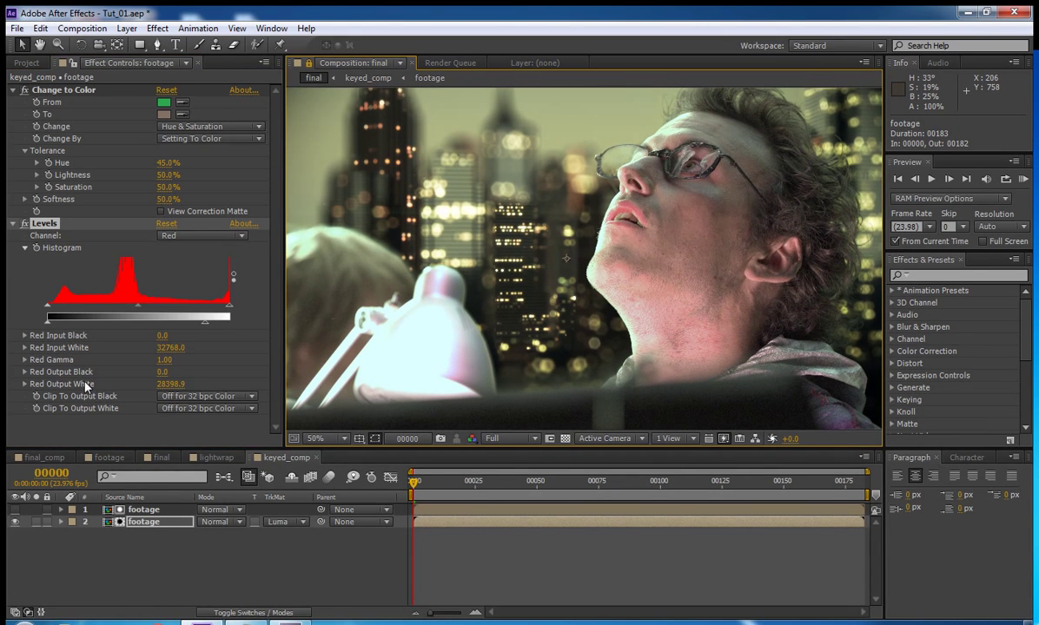
pyautogui.click(24, 223)
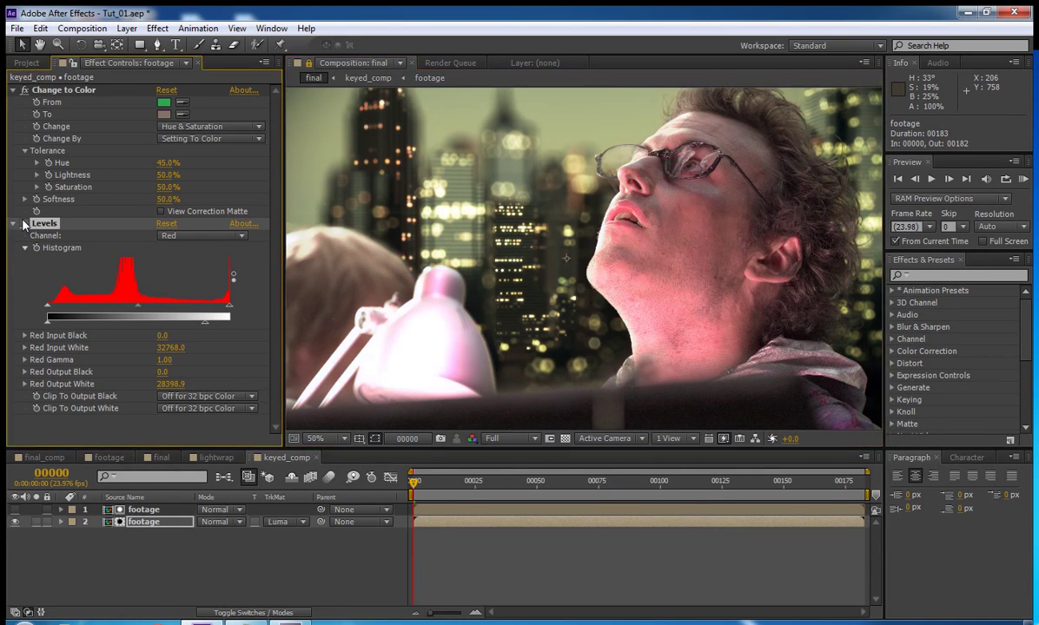
pyautogui.click(25, 223)
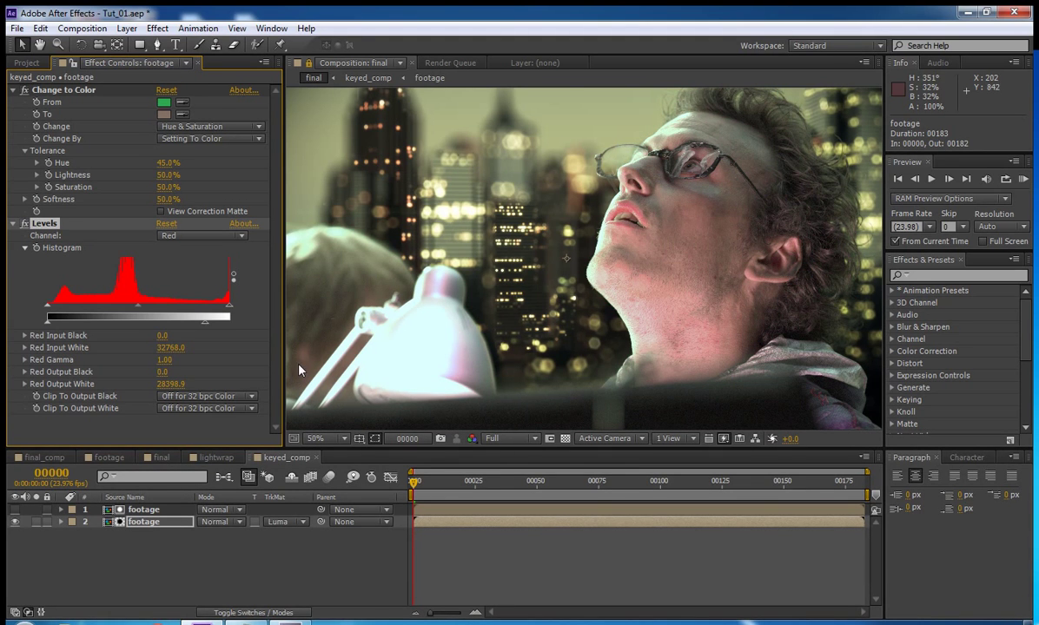
# Step: Switch Levels to the RGB channel and raise Input Black to 1927.5 to deepen shadows
pyautogui.scroll(-1, 467, 318)
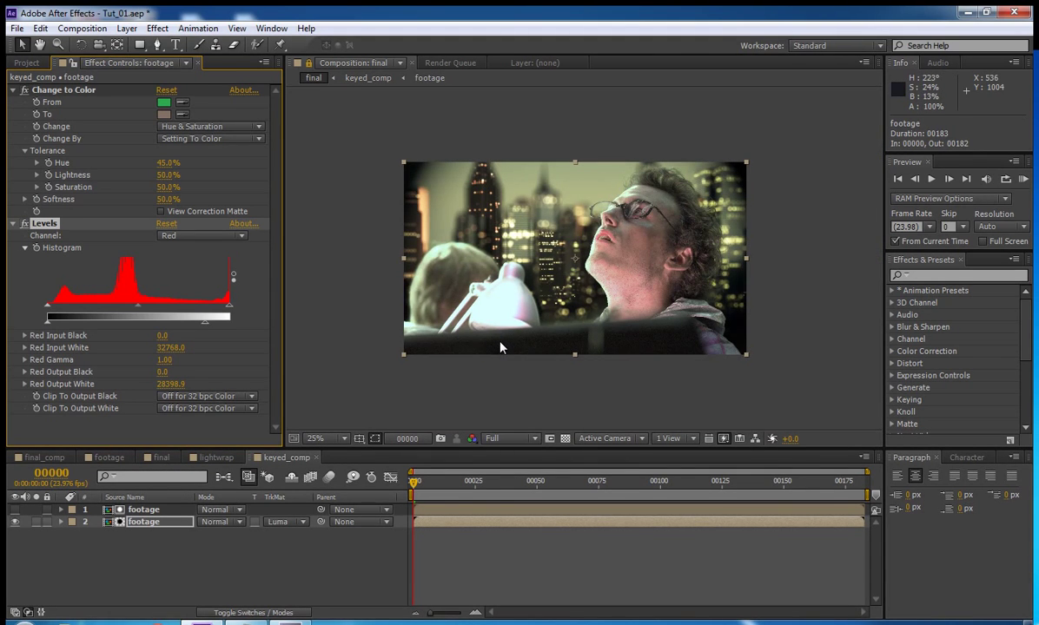
pyautogui.scroll(1, 466, 318)
pyautogui.moveTo(594, 319); pyautogui.dragTo(414, 255)
pyautogui.click(201, 237)
pyautogui.click(175, 250)
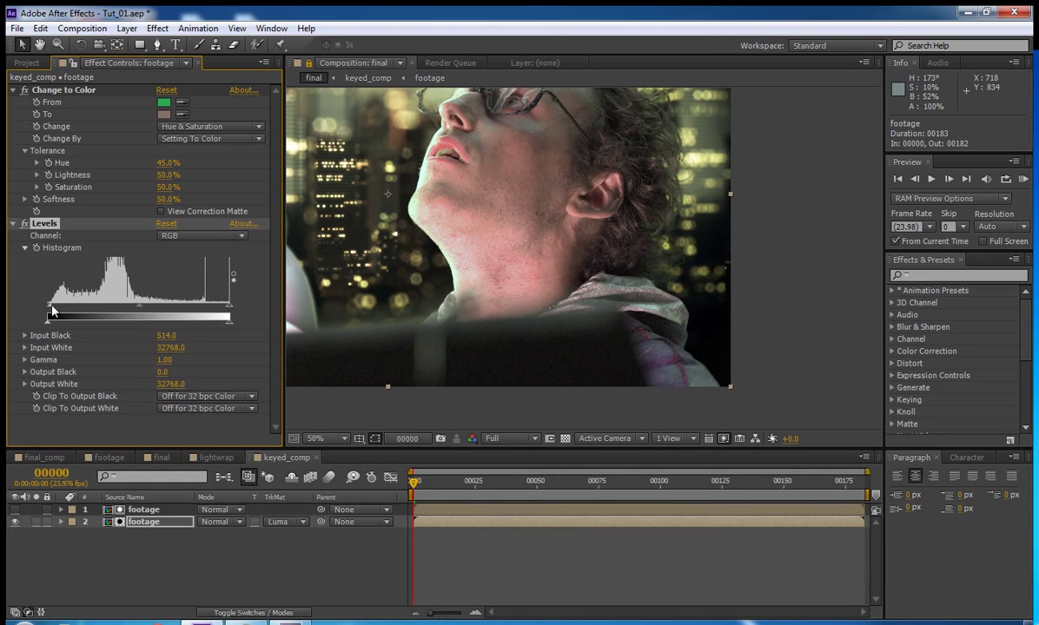
pyautogui.moveTo(52, 310); pyautogui.dragTo(56, 309)
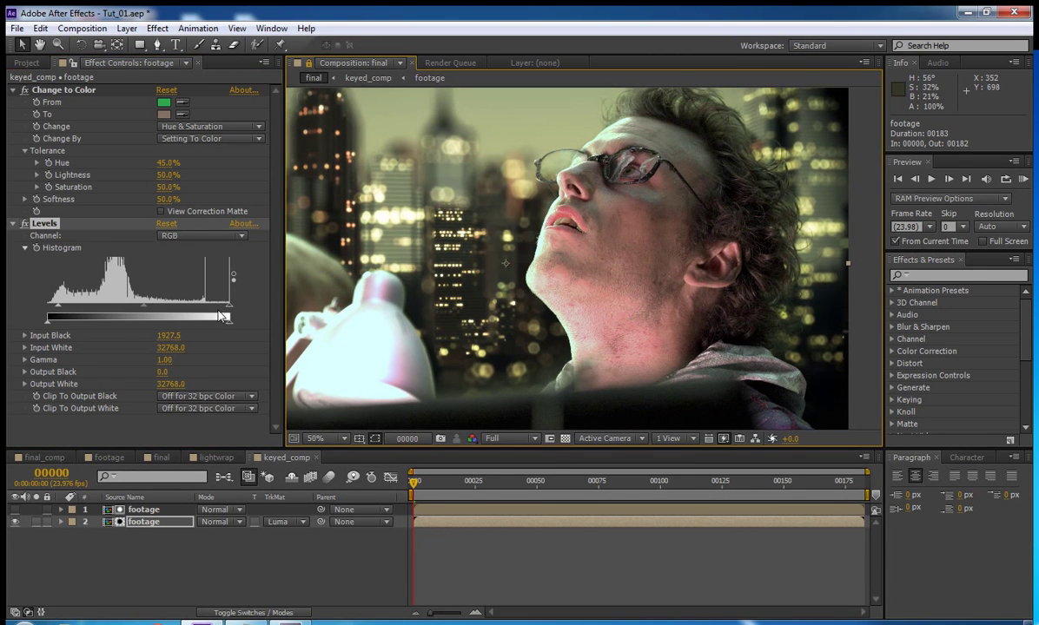
# Step: On the Red channel, fine-tune Output White up to 29169.9 to warm the skin slightly
pyautogui.click(206, 270)
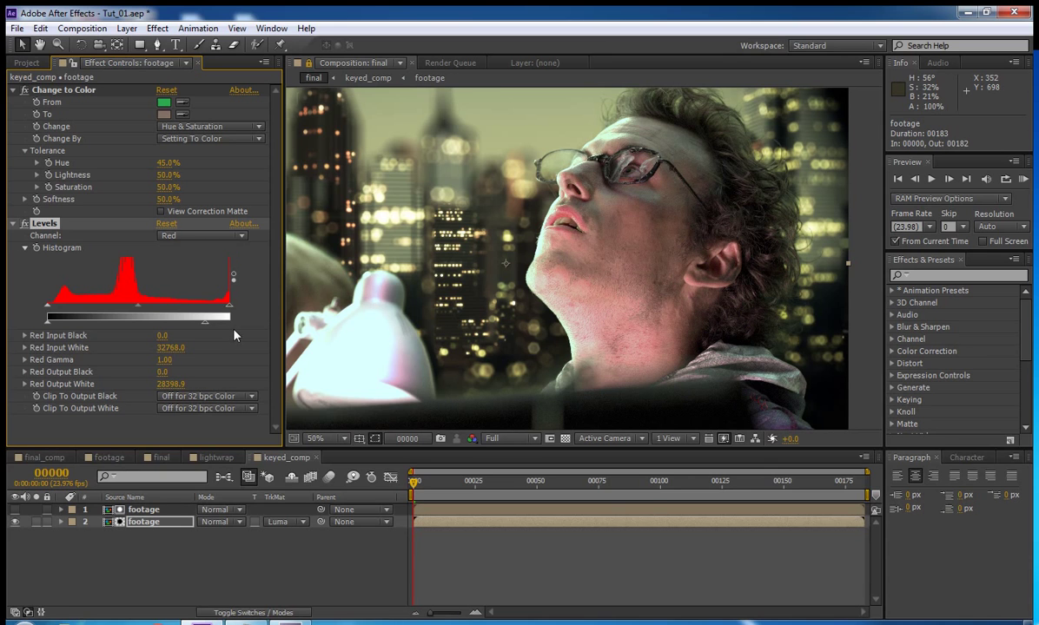
pyautogui.moveTo(229, 321); pyautogui.dragTo(205, 320)
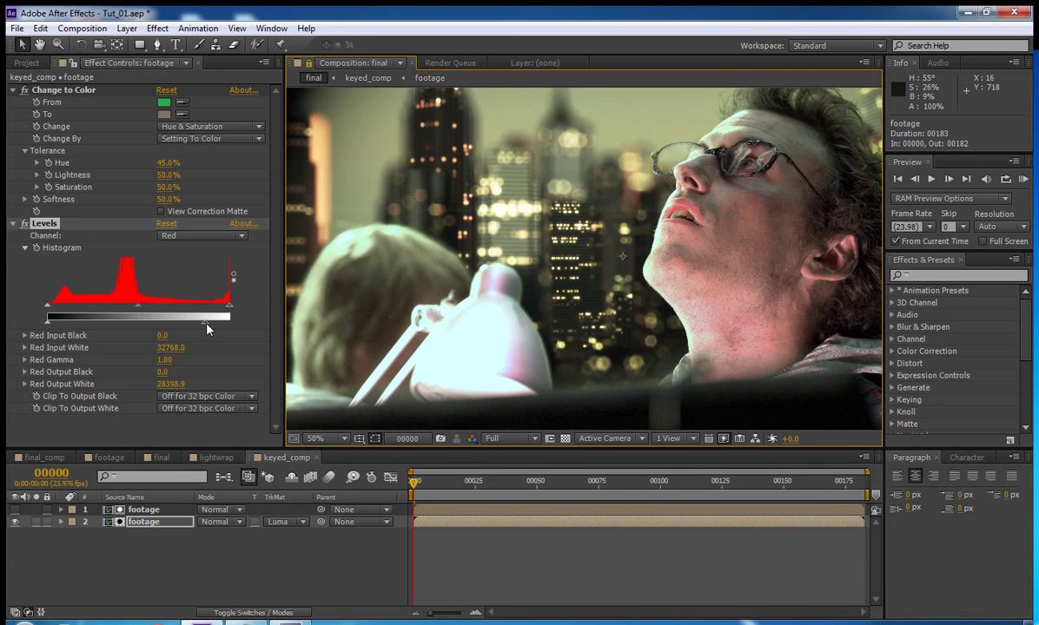
pyautogui.moveTo(204, 327); pyautogui.dragTo(203, 327)
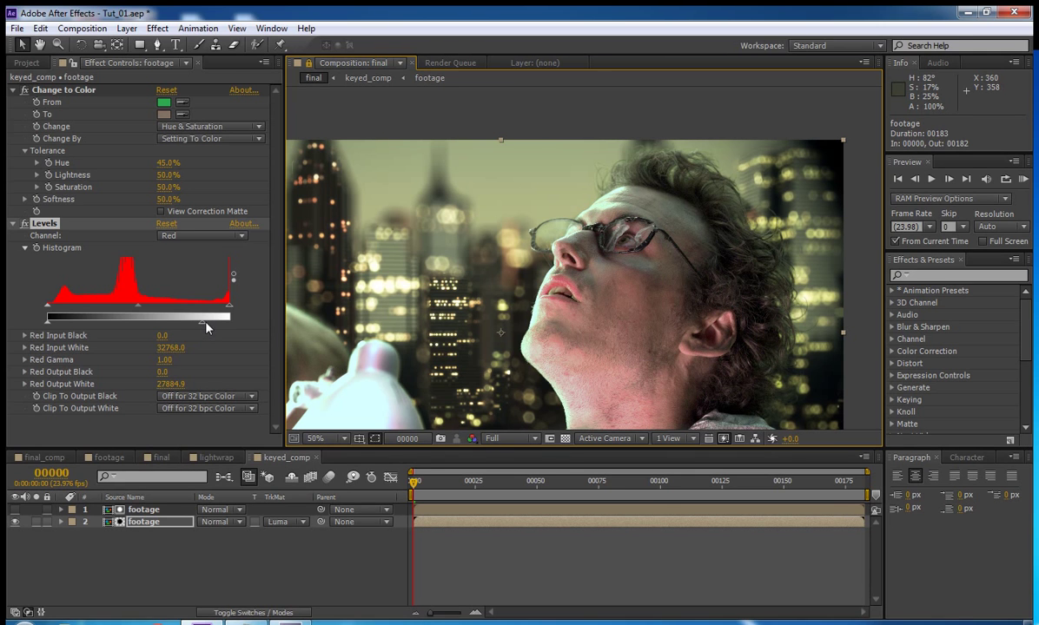
pyautogui.moveTo(207, 327); pyautogui.dragTo(210, 327)
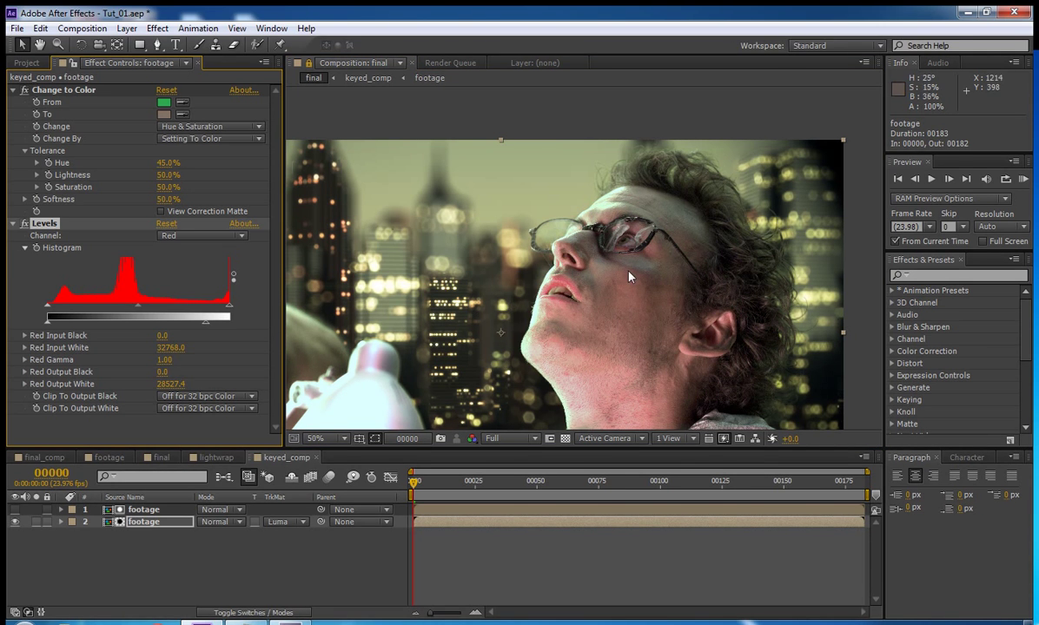
pyautogui.moveTo(709, 247); pyautogui.dragTo(652, 304)
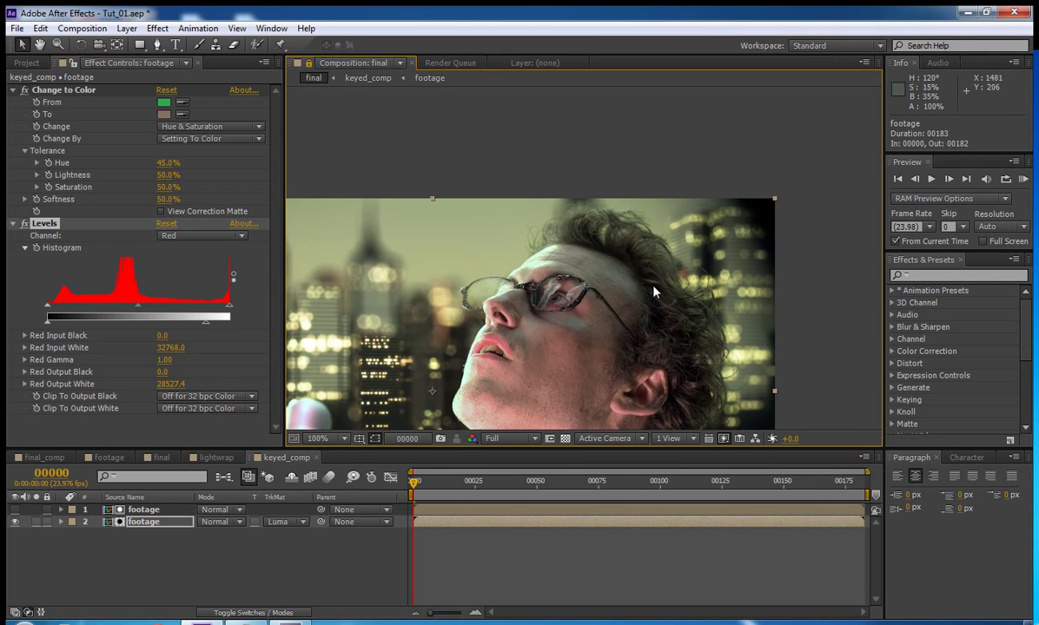
pyautogui.scroll(2, 654, 291)
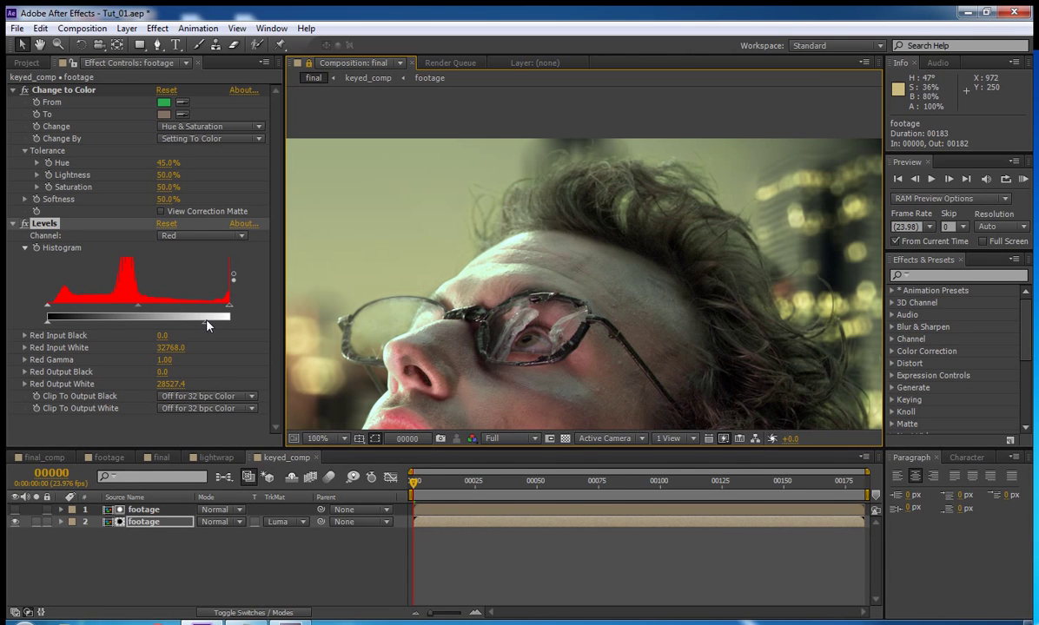
pyautogui.moveTo(207, 326); pyautogui.dragTo(210, 326)
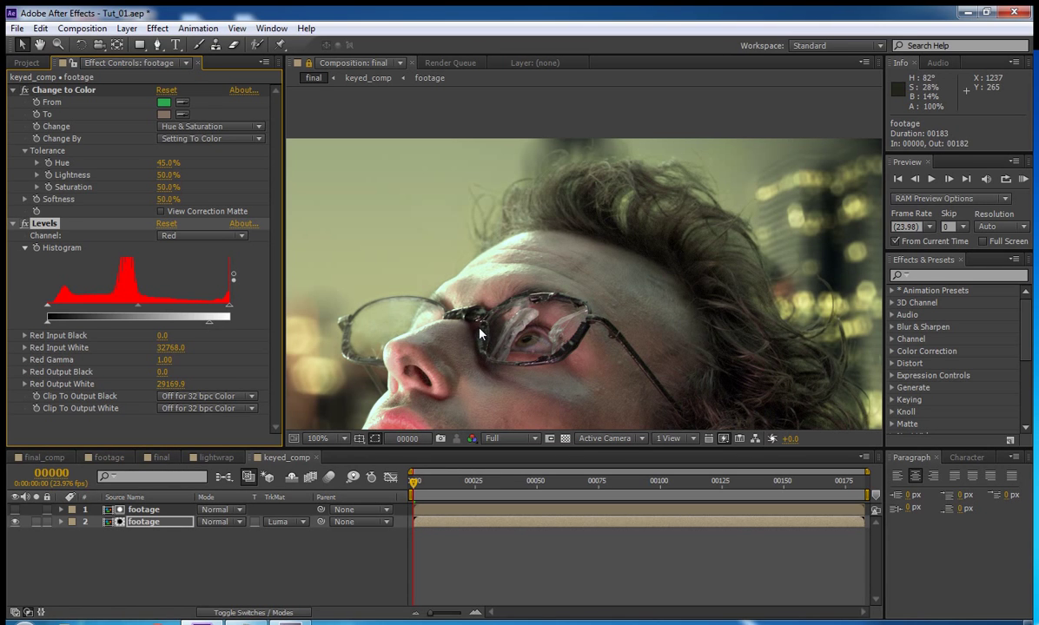
pyautogui.scroll(-2, 492, 287)
pyautogui.hotkey('shift', '/')
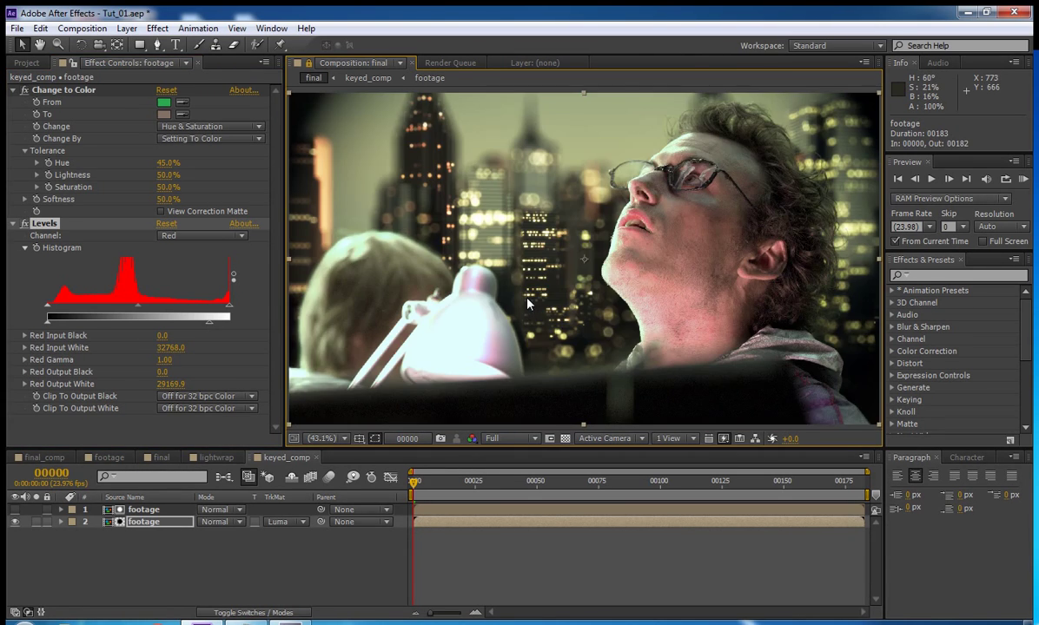
# Step: In the final comp, select the BG_comp layer and apply Noise & Grain > Add Grain
pyautogui.click(160, 458)
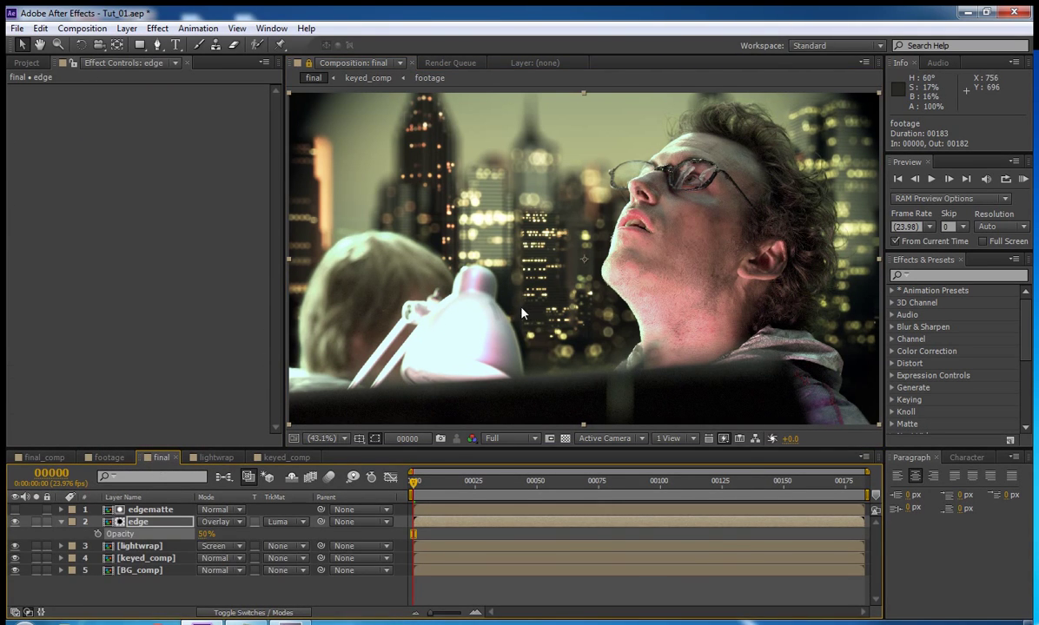
pyautogui.moveTo(677, 343); pyautogui.dragTo(582, 347)
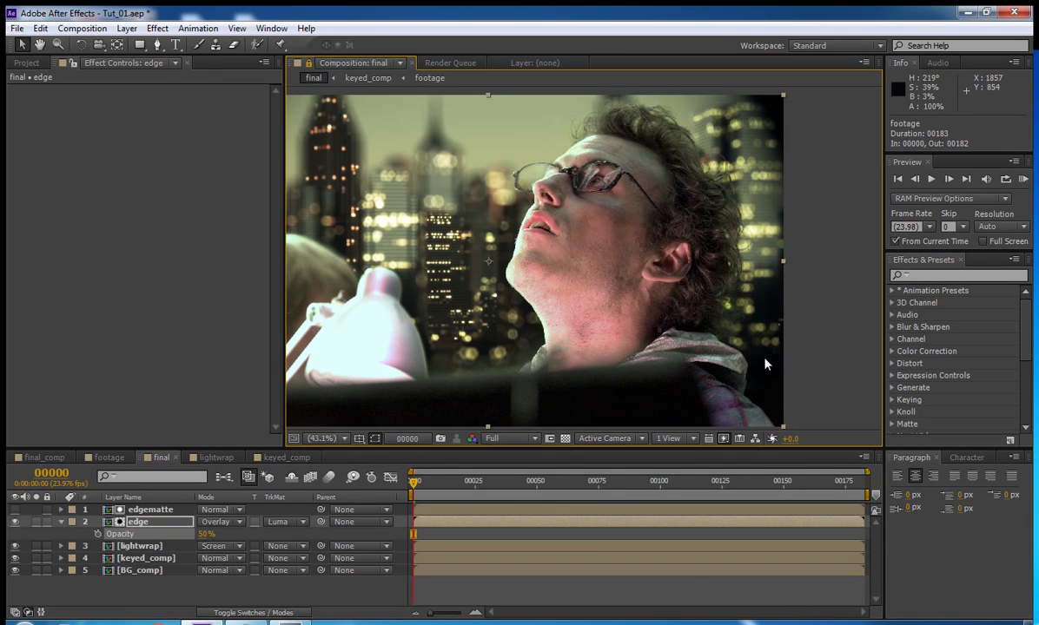
pyautogui.click(141, 571)
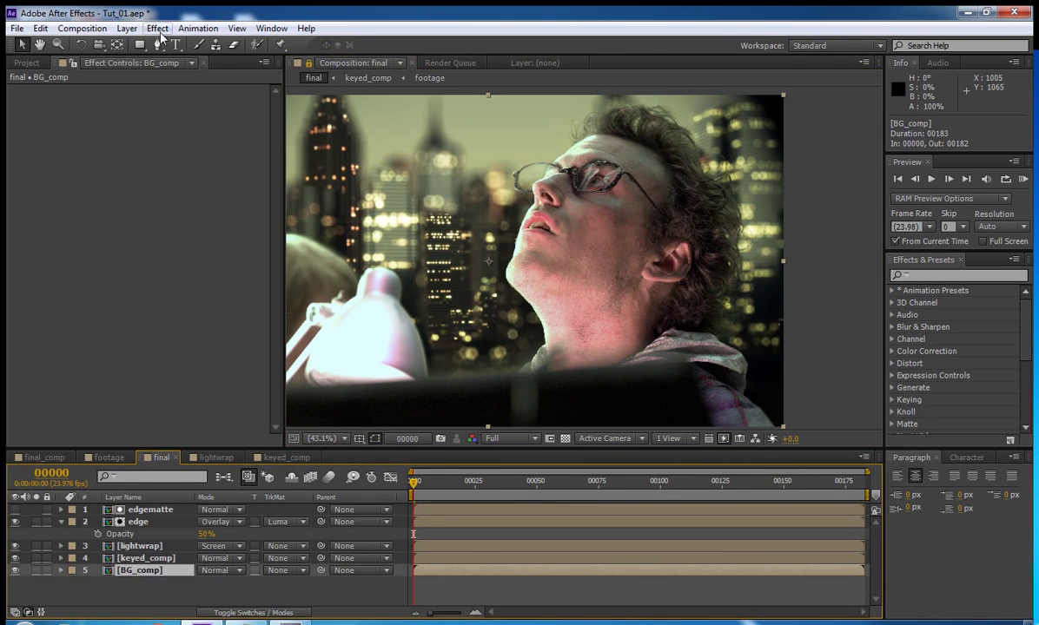
pyautogui.click(157, 28)
pyautogui.moveTo(228, 286)
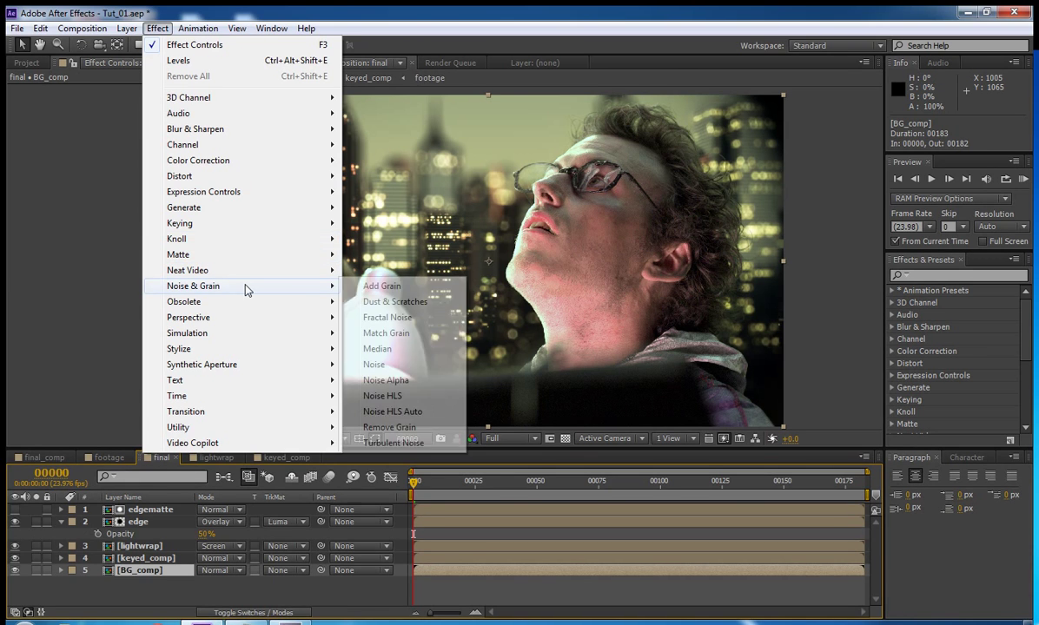
pyautogui.click(367, 289)
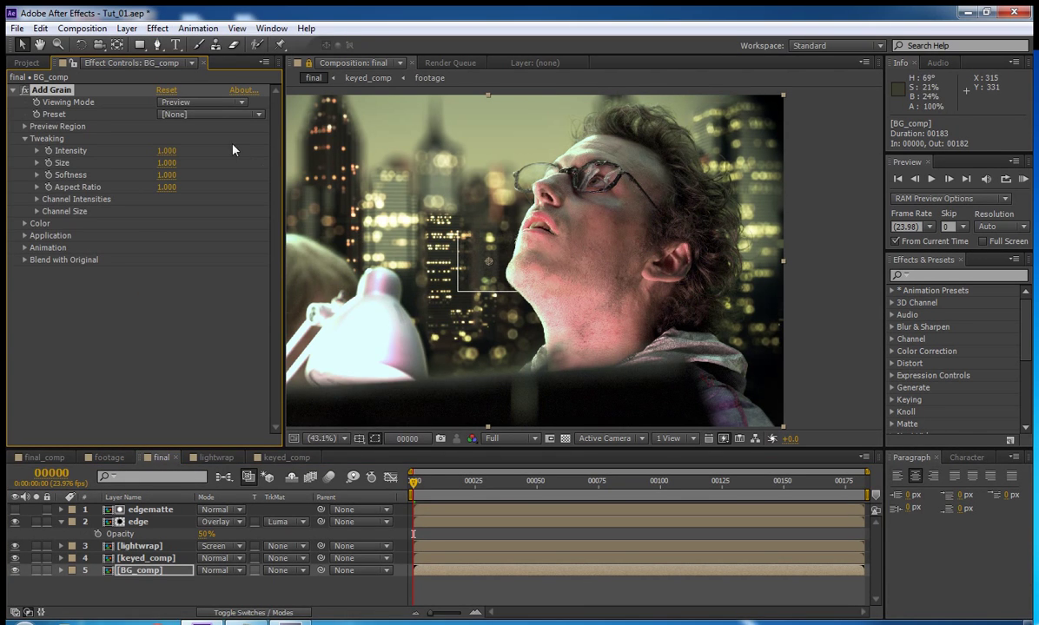
# Step: Move the Add Grain preview region over the man's shoulder and zoom in to 200%
pyautogui.moveTo(515, 274); pyautogui.dragTo(763, 392)
pyautogui.scroll(1, 657, 314)
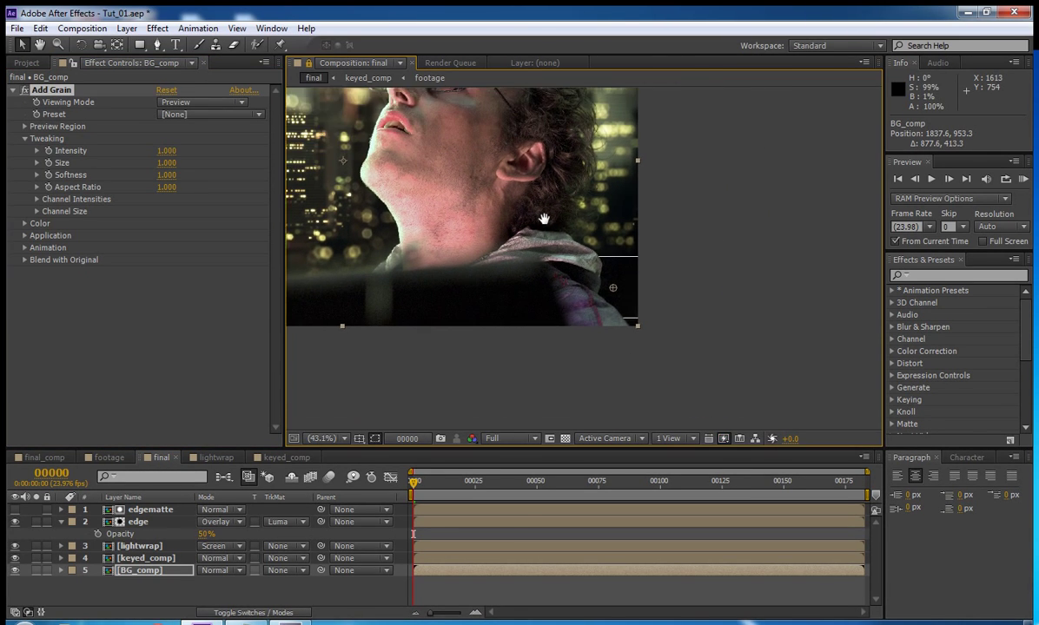
pyautogui.scroll(3, 587, 254)
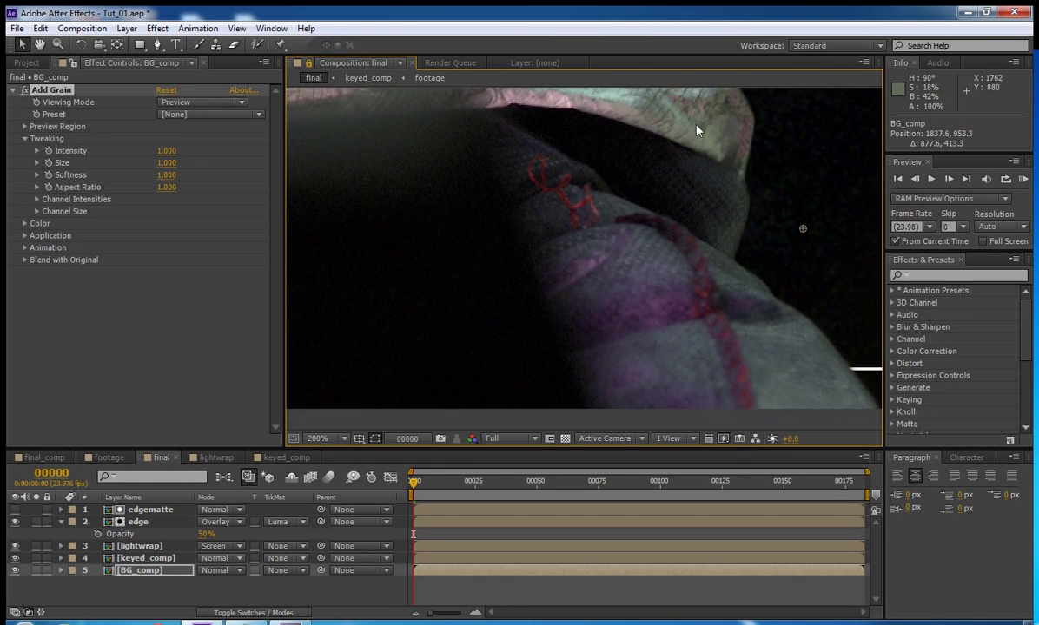
pyautogui.moveTo(607, 250); pyautogui.dragTo(649, 215)
pyautogui.scroll(-1, 600, 252)
pyautogui.scroll(1, 638, 213)
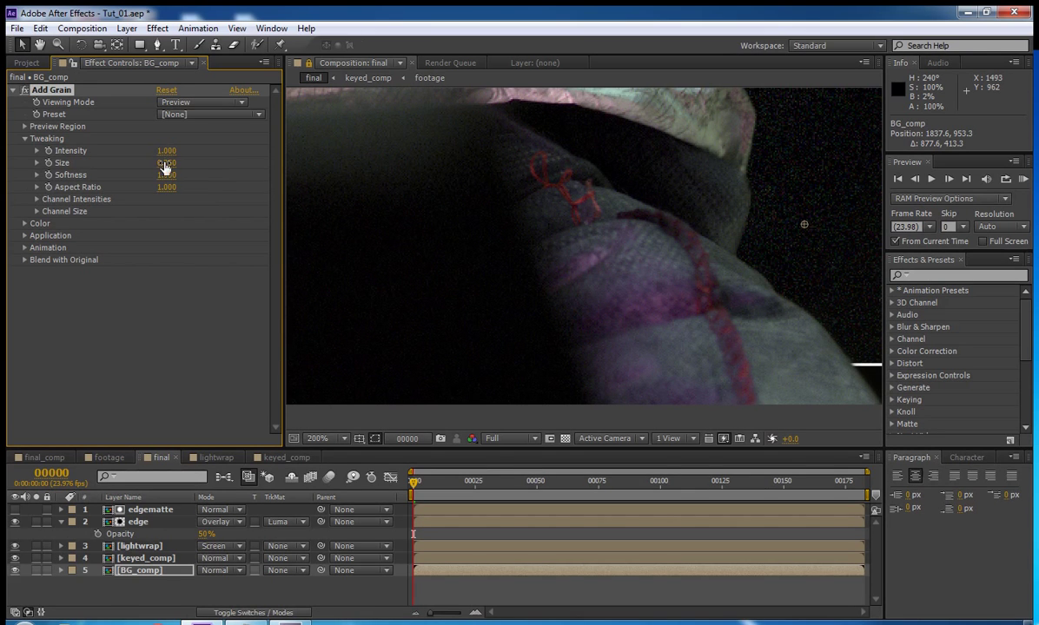
# Step: Set Add Grain Intensity to 0.3 and Size to 0.25
pyautogui.click(165, 152)
pyautogui.click(164, 151)
pyautogui.write('0.5')
pyautogui.press('Return')
# Step: View only the red channel and set Red grain Intensity to 1.200
pyautogui.click(472, 440)
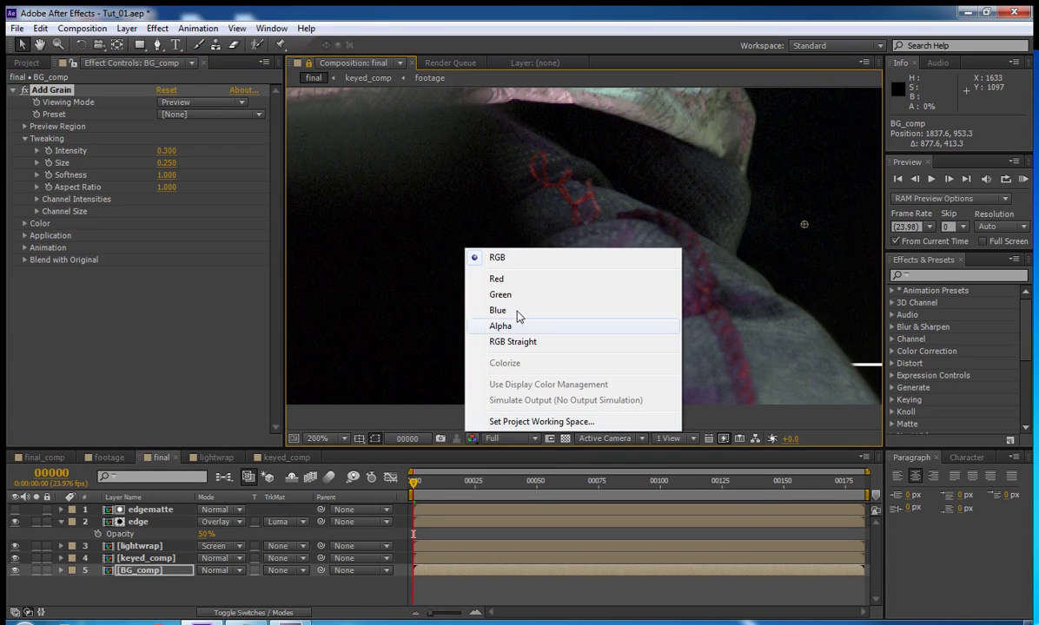
pyautogui.click(513, 279)
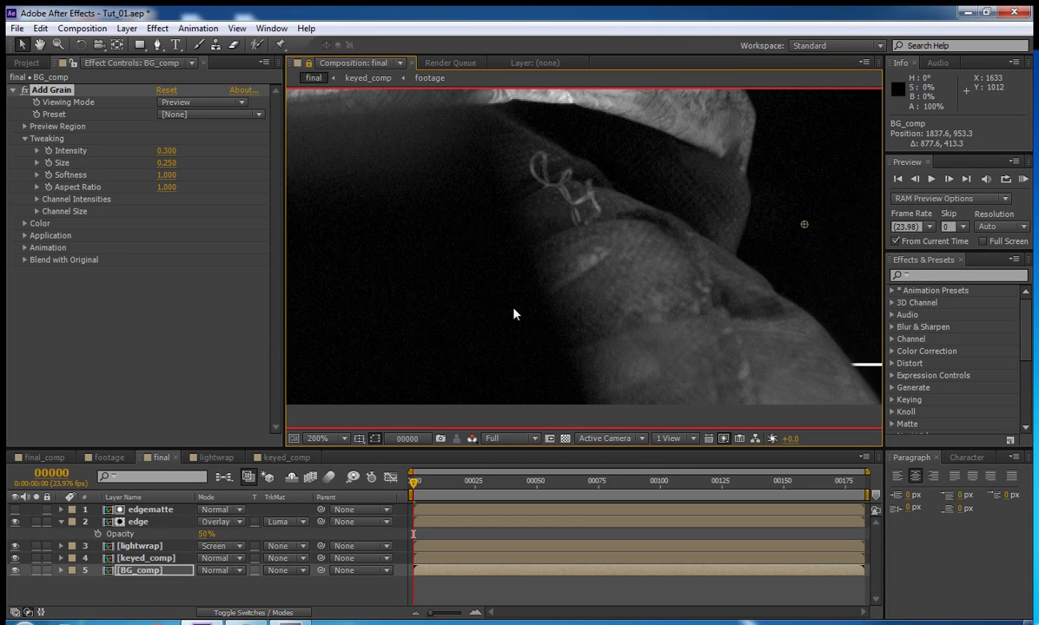
pyautogui.click(37, 200)
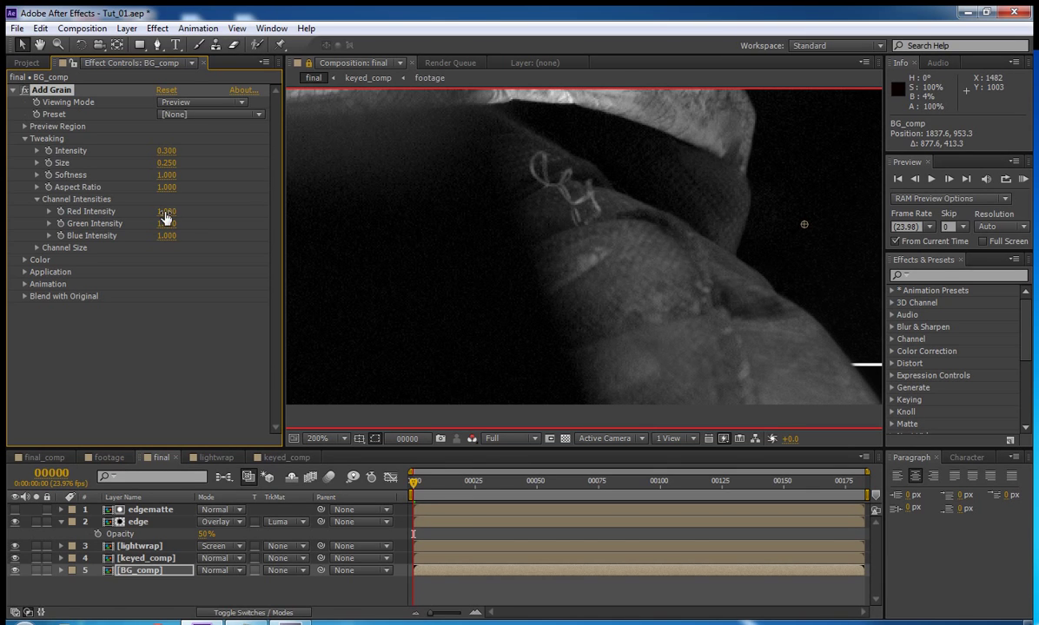
pyautogui.click(164, 212)
pyautogui.write('1.3')
pyautogui.press('Return')
pyautogui.click(165, 211)
pyautogui.write('1.2')
pyautogui.press('Return')
# Step: View the green channel and set Green Intensity to 0.800 and Green Size to 1.500
pyautogui.click(472, 439)
pyautogui.click(519, 297)
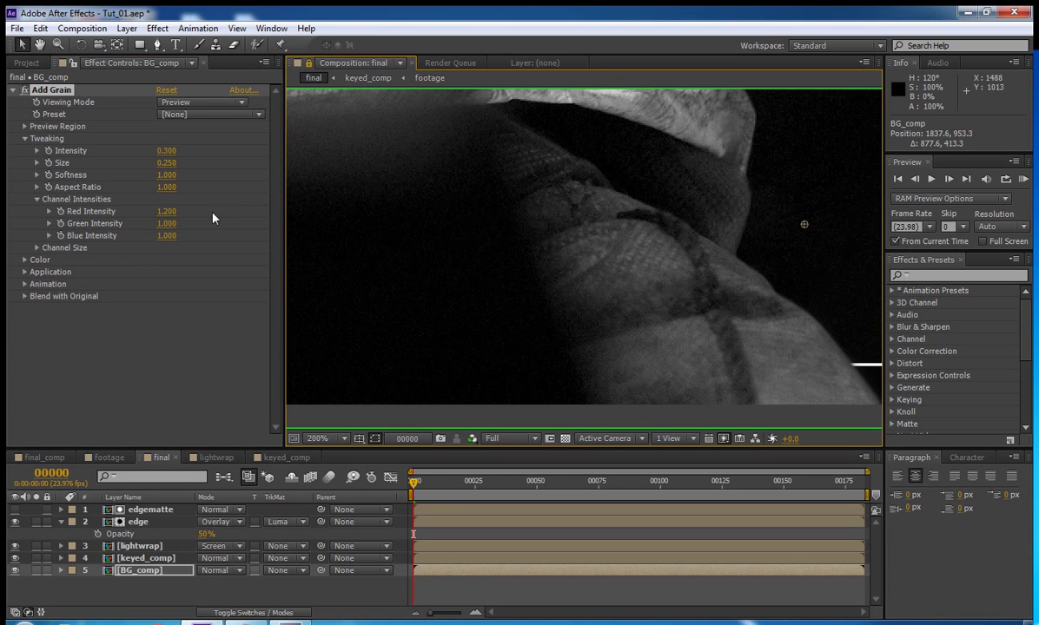
pyautogui.click(168, 227)
pyautogui.write('.8')
pyautogui.press('Return')
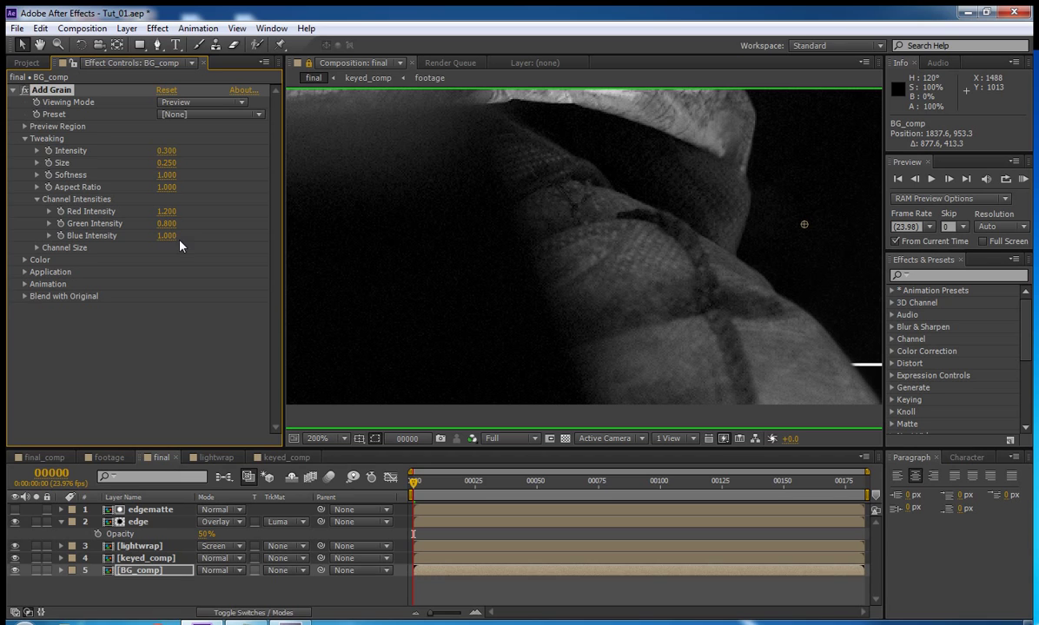
pyautogui.click(36, 249)
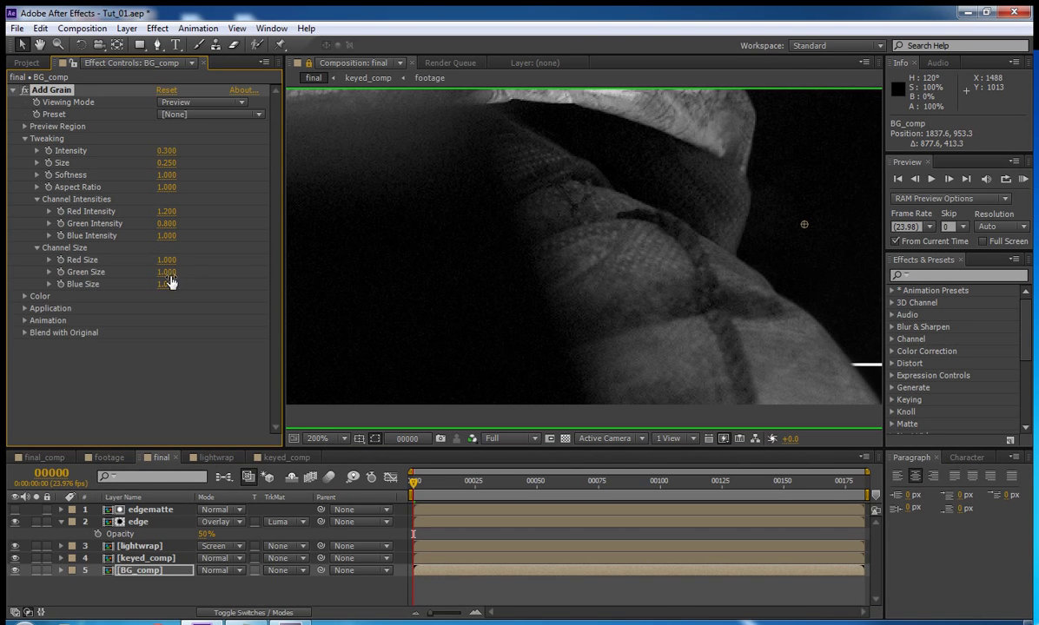
pyautogui.click(161, 273)
pyautogui.click(165, 272)
pyautogui.press('Return')
# Step: View the blue channel and set Blue Intensity to 1.500 and Blue Size to 1.300
pyautogui.click(473, 440)
pyautogui.click(478, 307)
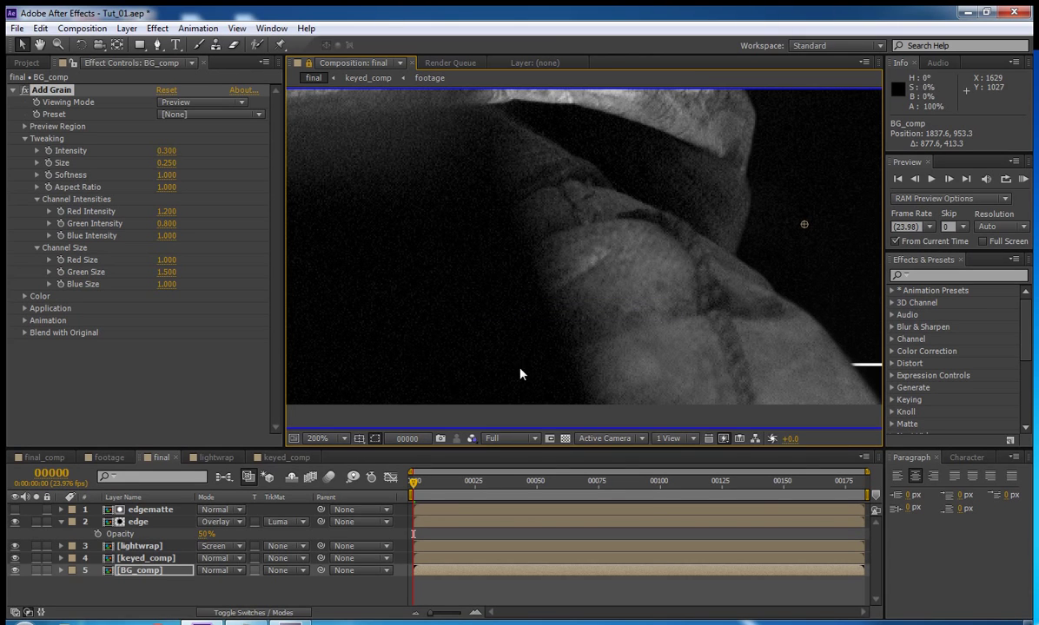
pyautogui.click(166, 235)
pyautogui.write('1.4')
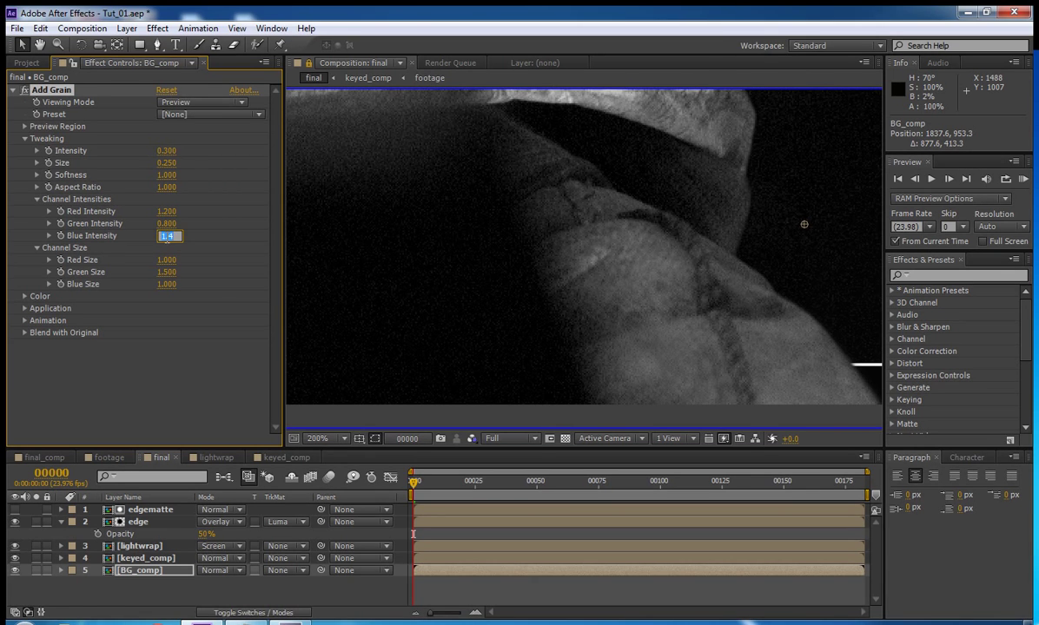
pyautogui.write('1.5')
pyautogui.press('Return')
pyautogui.click(160, 286)
# Step: Return the viewer to RGB and set Add Grain's Viewing Mode to Final Output
pyautogui.click(472, 439)
pyautogui.click(524, 261)
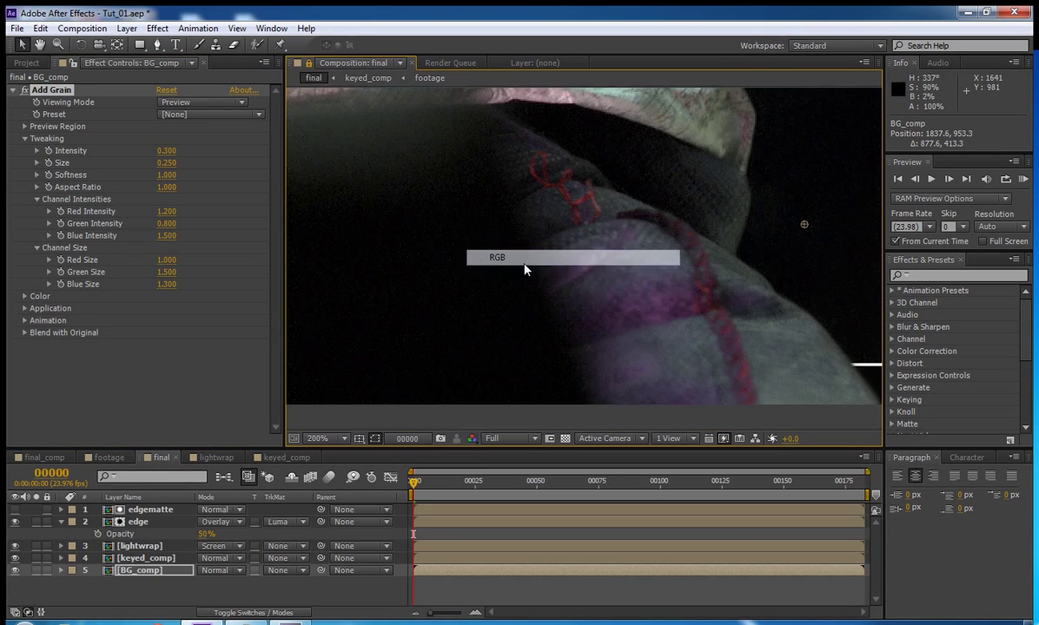
pyautogui.moveTo(581, 221); pyautogui.dragTo(615, 298)
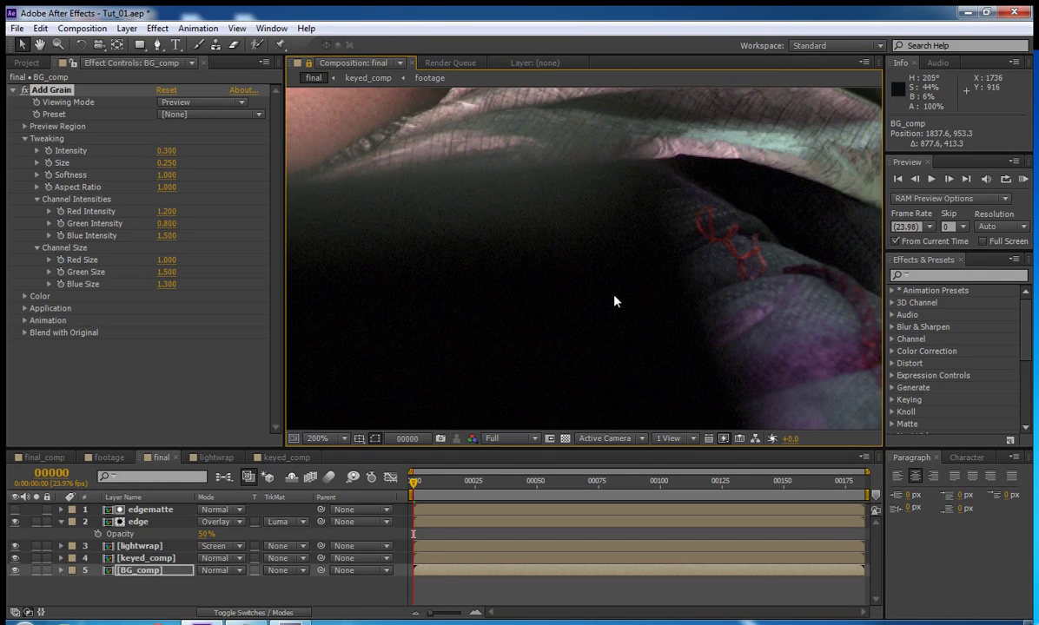
pyautogui.click(209, 102)
pyautogui.click(225, 150)
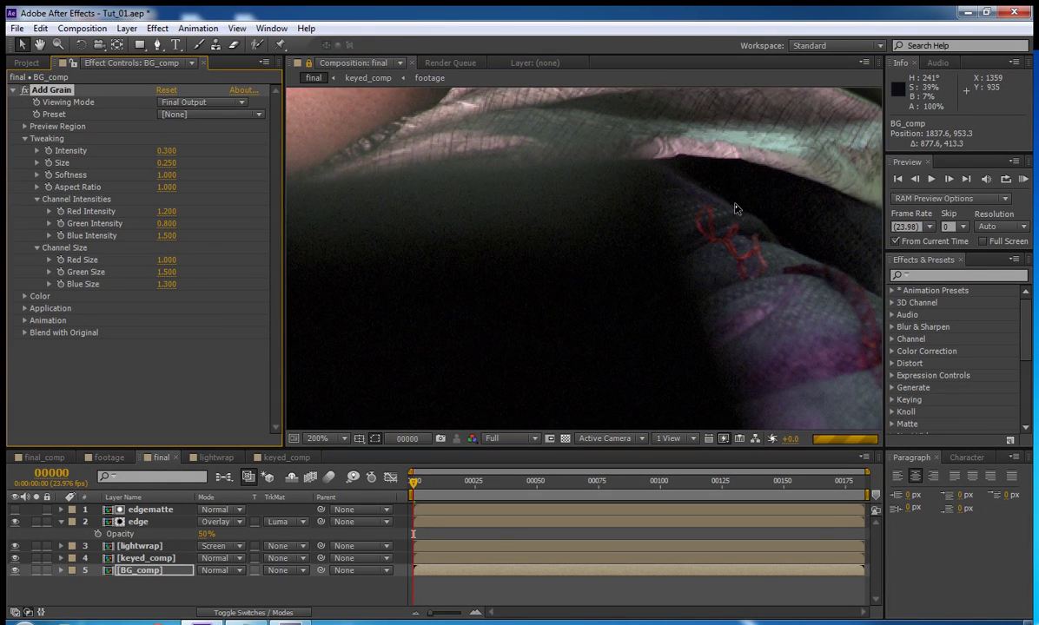
pyautogui.moveTo(761, 240); pyautogui.dragTo(561, 365)
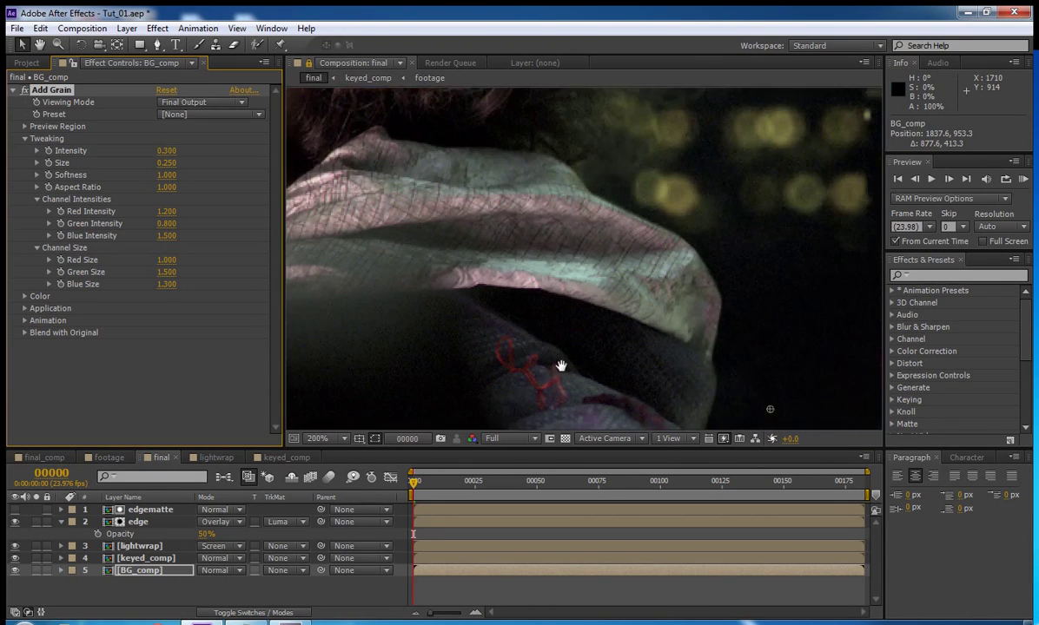
pyautogui.scroll(-4, 633, 318)
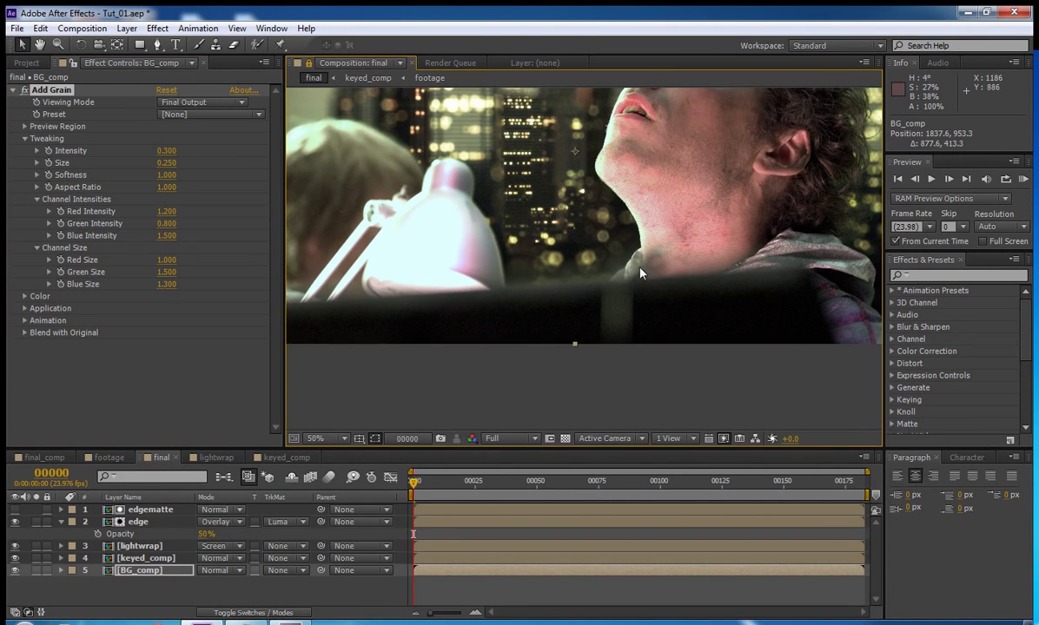
pyautogui.scroll(2, 641, 274)
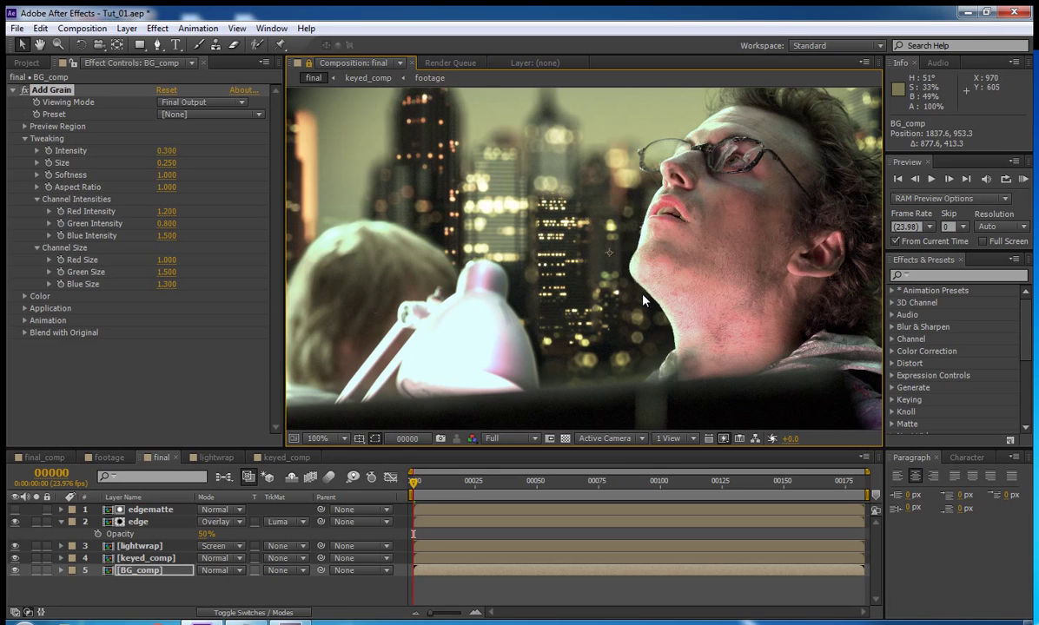
pyautogui.scroll(2, 643, 301)
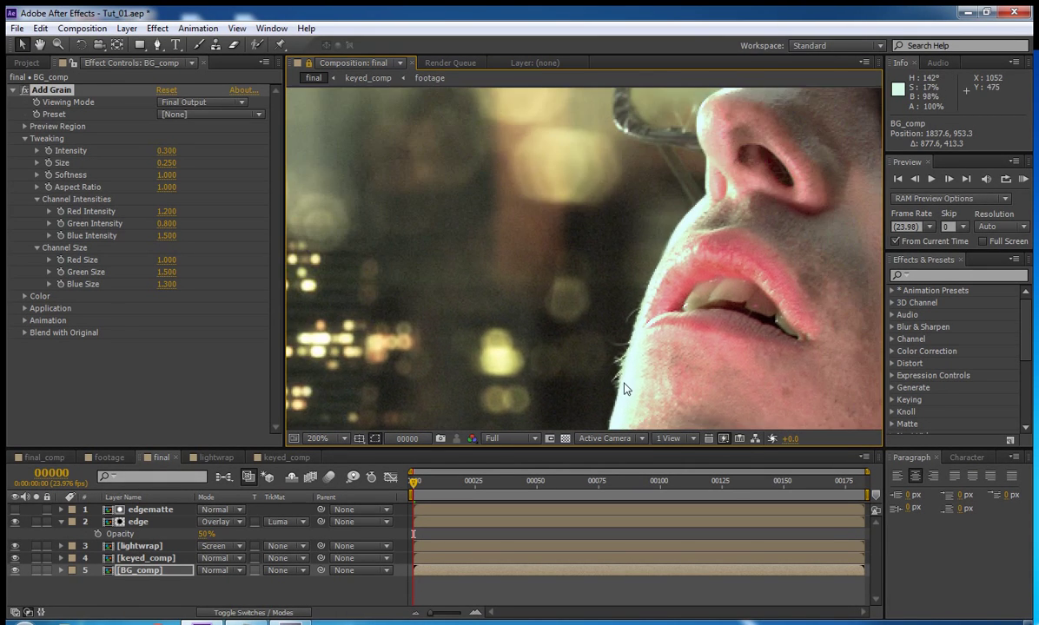
pyautogui.hscroll(-5, 624, 389)
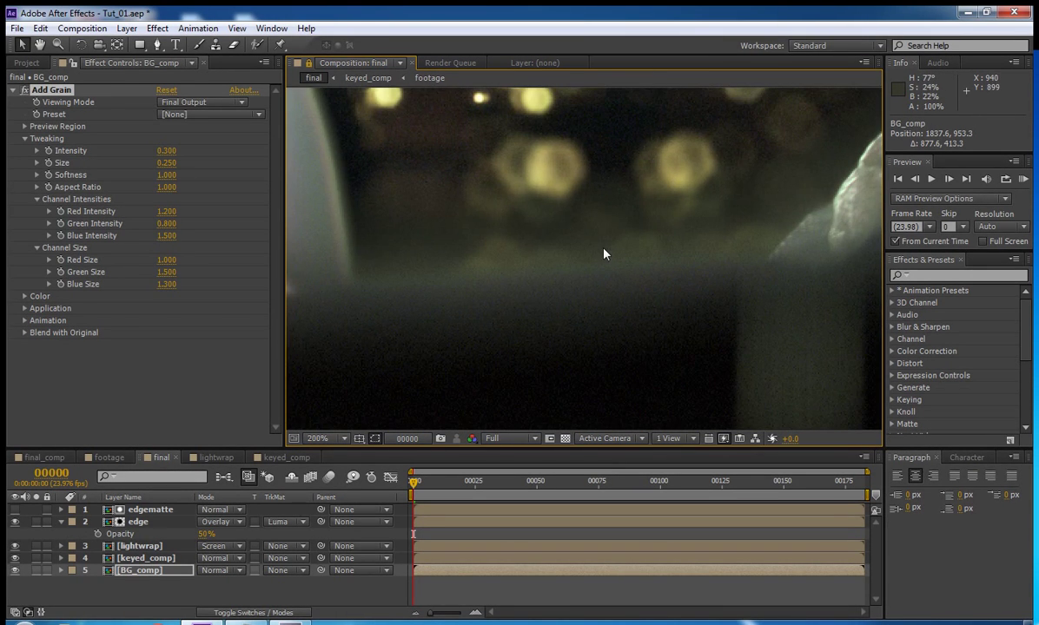
pyautogui.scroll(-4, 604, 254)
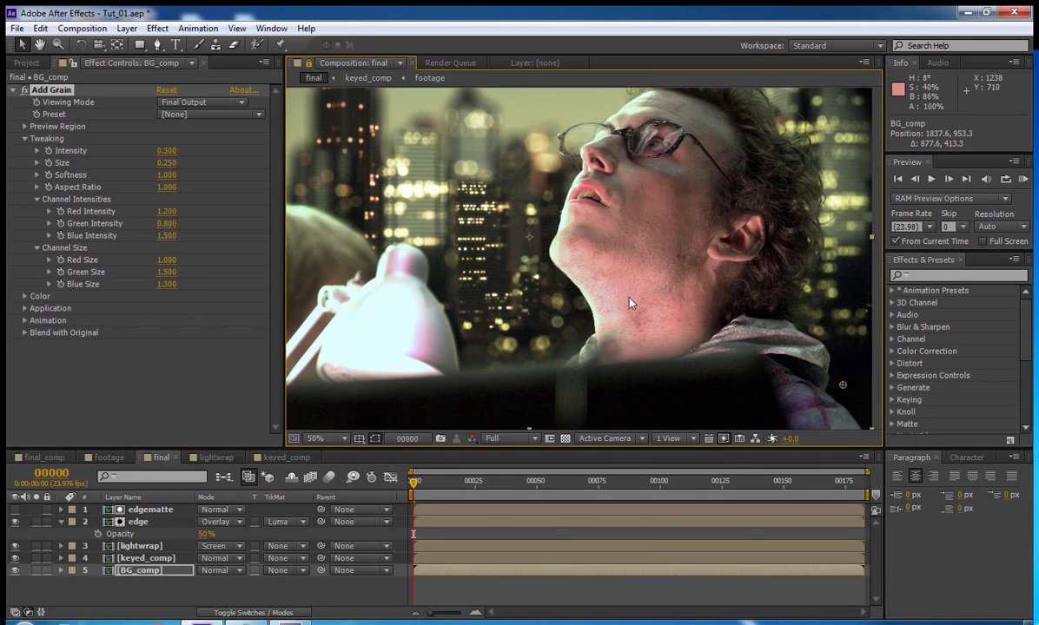
# Step: Widen the Composition viewer and hide the edge and lightwrap layers for comparison
pyautogui.moveTo(281, 243); pyautogui.dragTo(128, 226)
pyautogui.moveTo(465, 329); pyautogui.dragTo(403, 379)
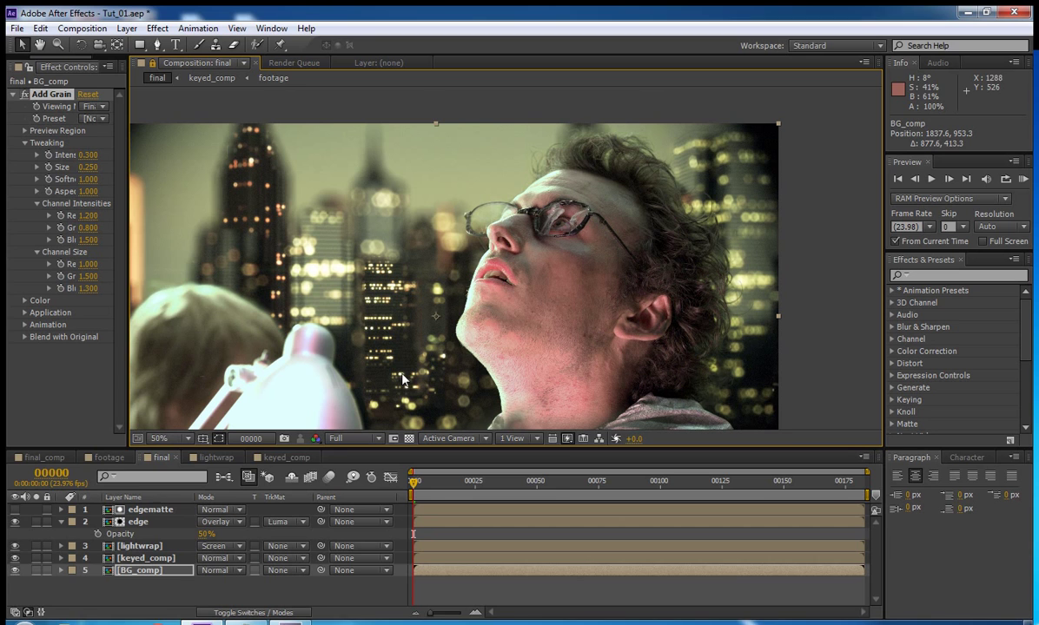
pyautogui.click(60, 521)
pyautogui.click(15, 521)
pyautogui.click(14, 534)
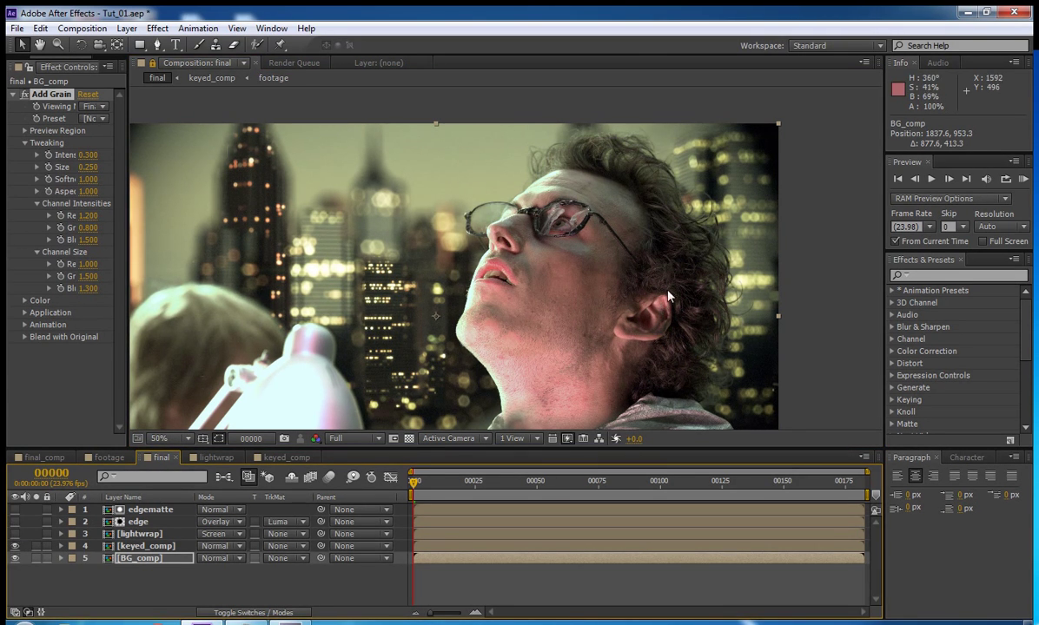
pyautogui.moveTo(669, 297); pyautogui.dragTo(697, 229)
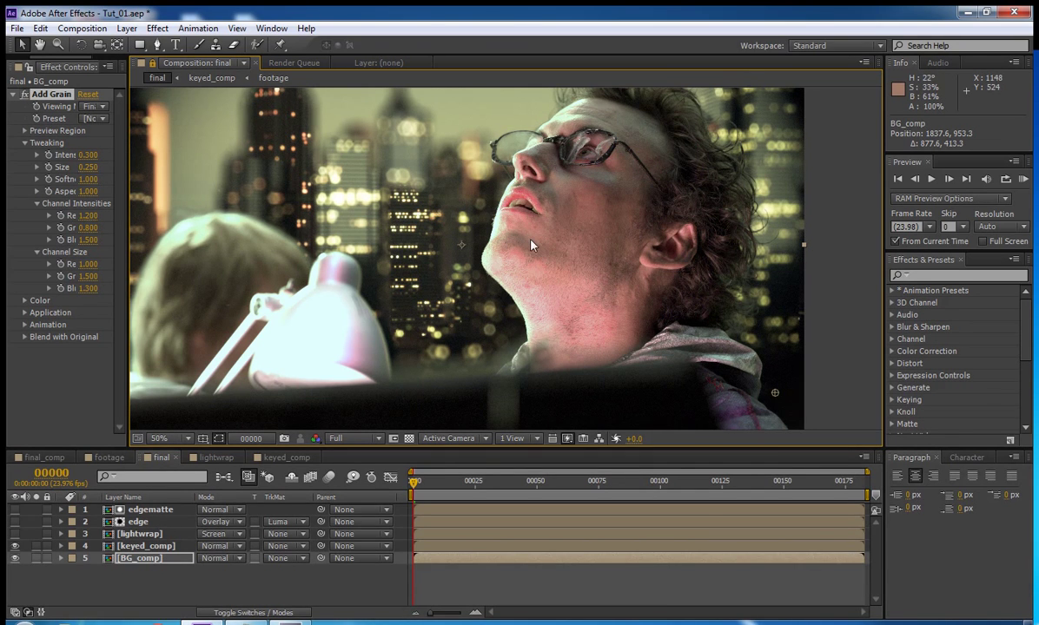
pyautogui.moveTo(495, 222); pyautogui.dragTo(470, 252)
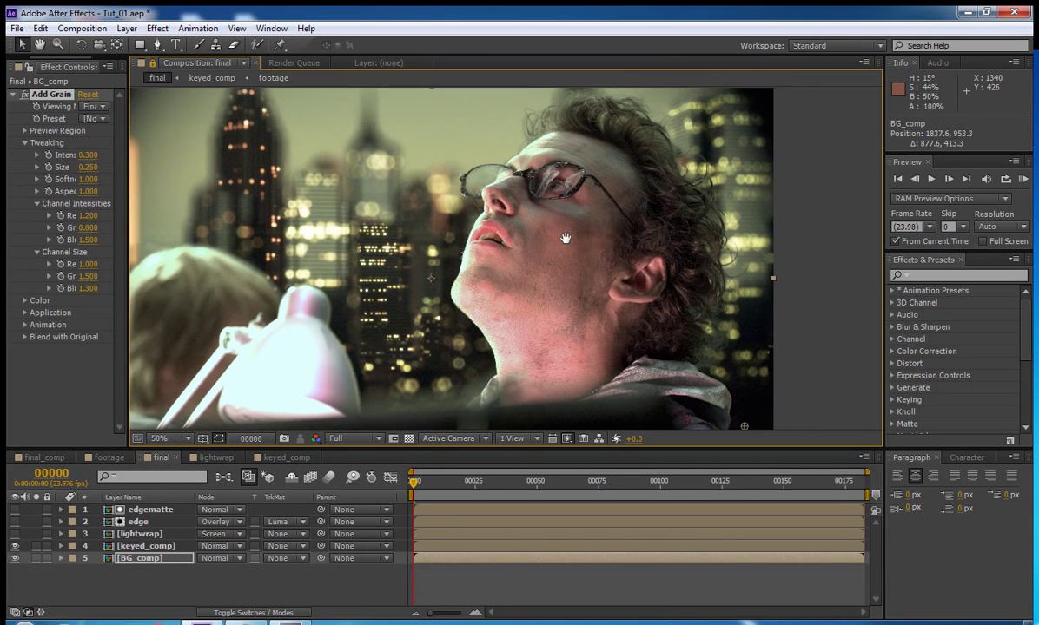
# Step: Turn the edge and lightwrap layers back on and inspect the composite
pyautogui.click(15, 521)
pyautogui.click(15, 534)
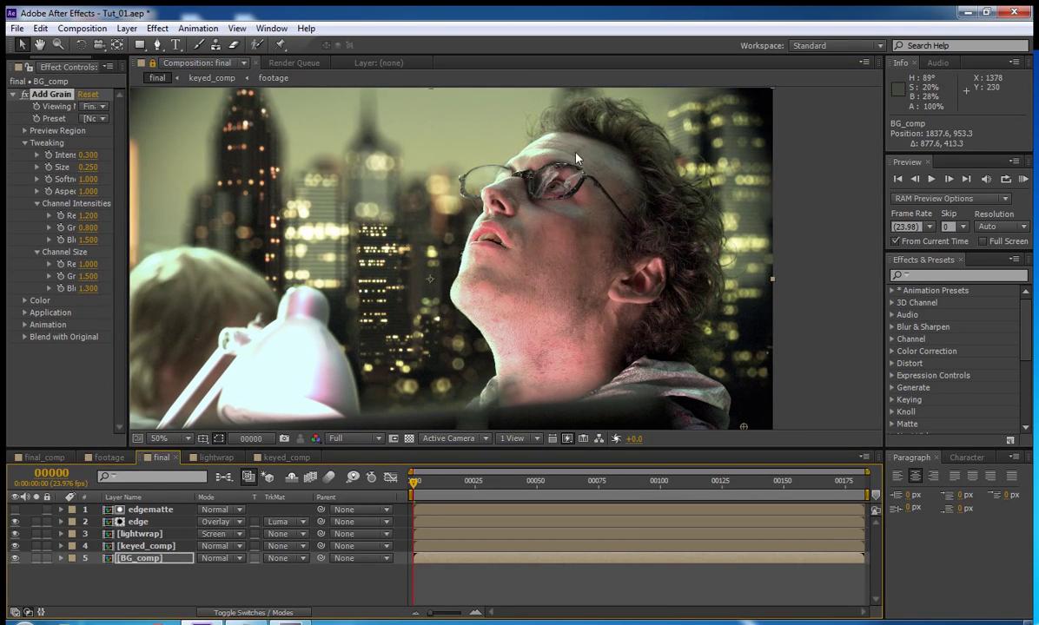
pyautogui.moveTo(499, 268); pyautogui.dragTo(537, 258)
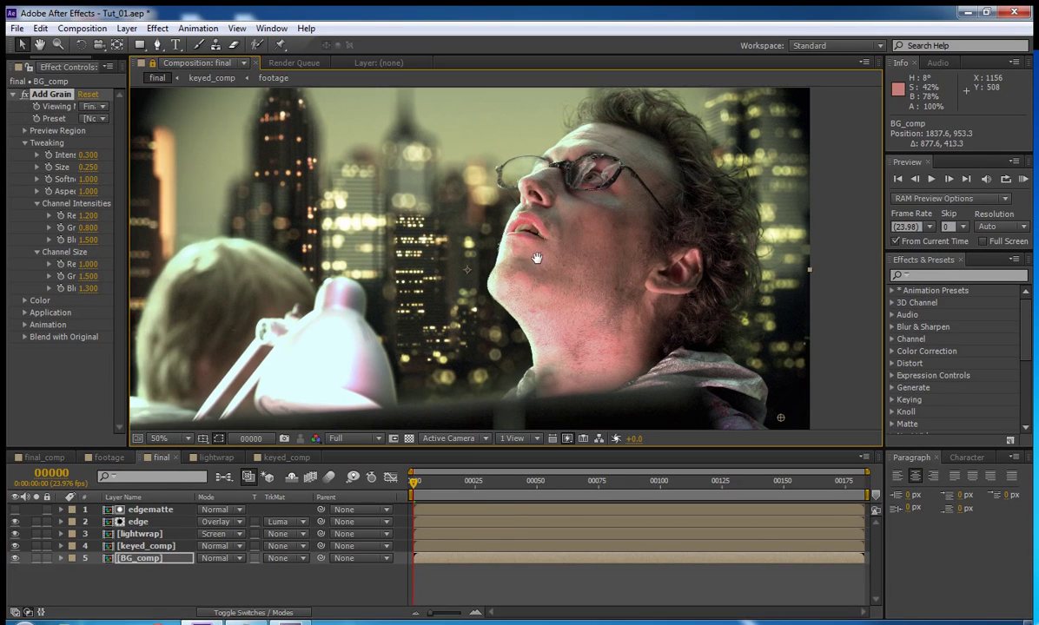
pyautogui.moveTo(786, 328); pyautogui.dragTo(735, 308)
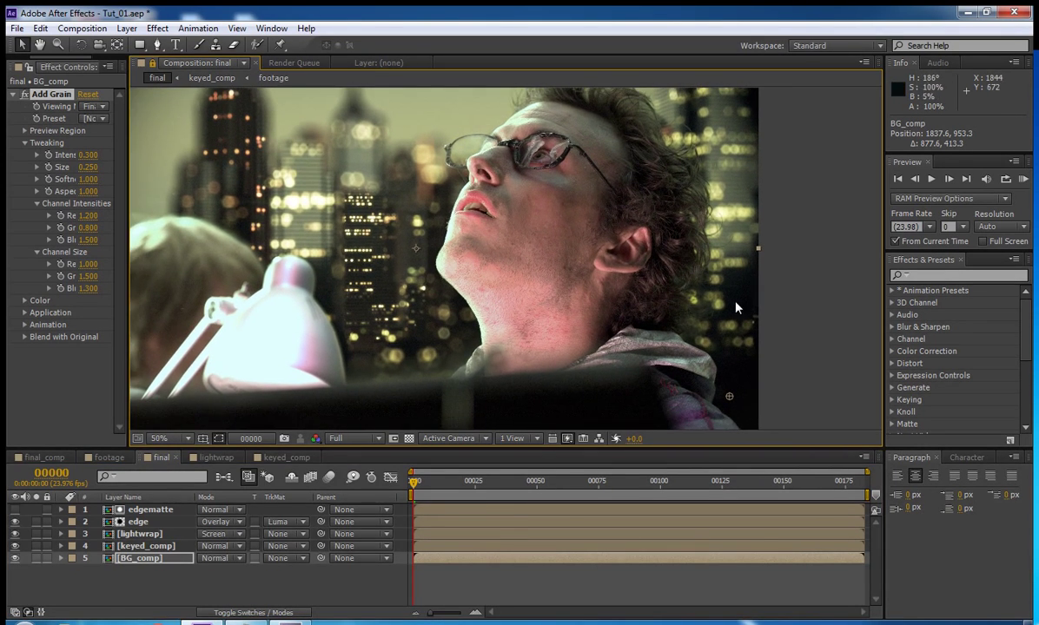
pyautogui.moveTo(533, 353); pyautogui.dragTo(540, 322)
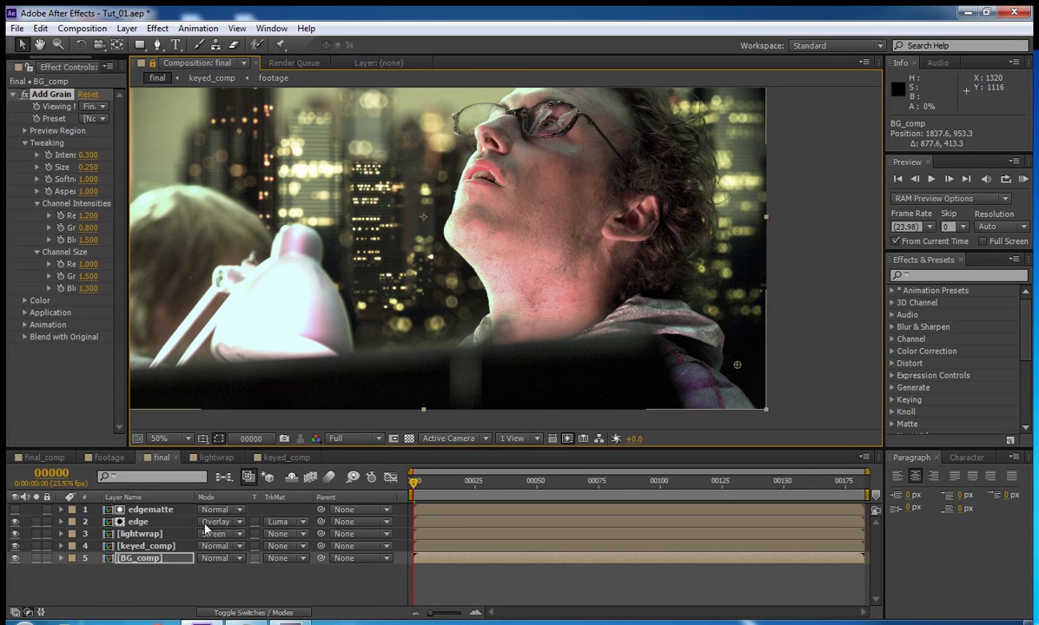
pyautogui.moveTo(622, 239); pyautogui.dragTo(648, 264)
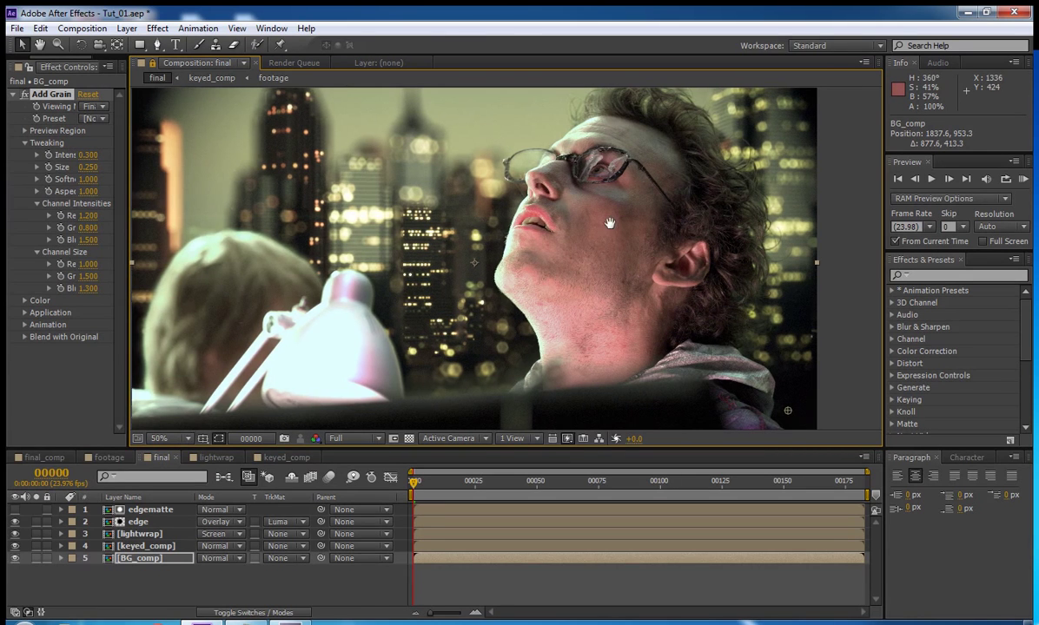
pyautogui.moveTo(599, 225); pyautogui.dragTo(622, 241)
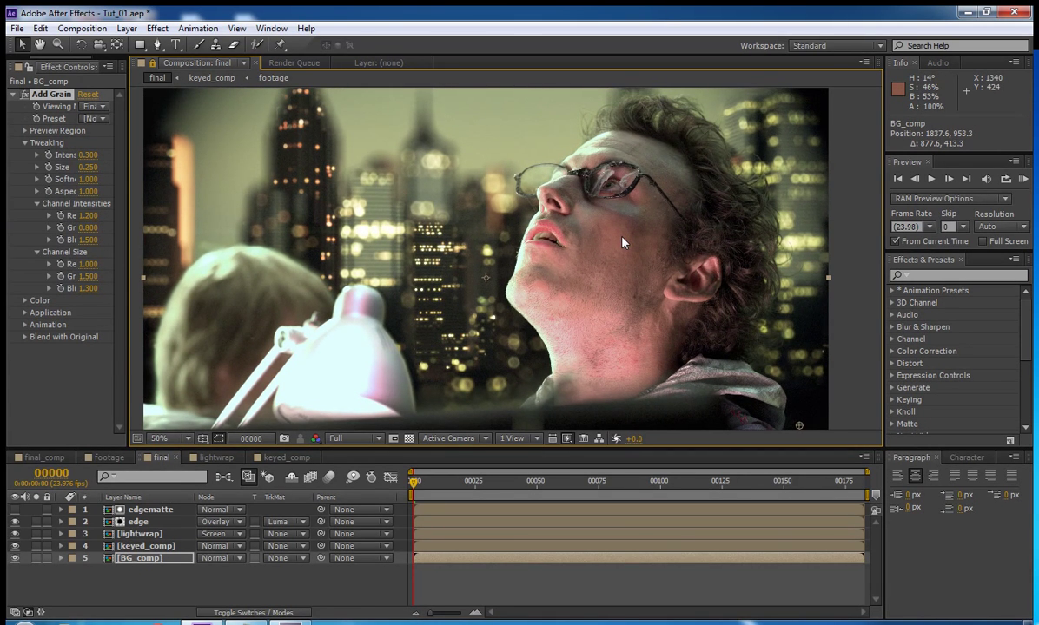